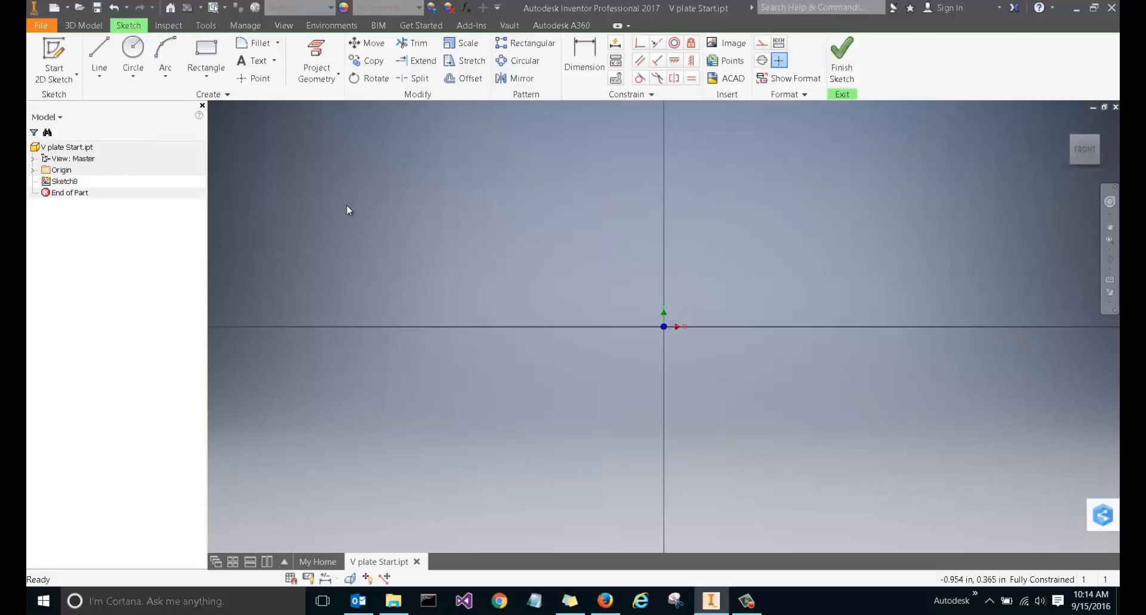
- Draw a closed rectangular outline of four lines around the origin, about 1.46 in wide and 0.81 in high
{"action": "left_click", "coordinate": [99, 58]}
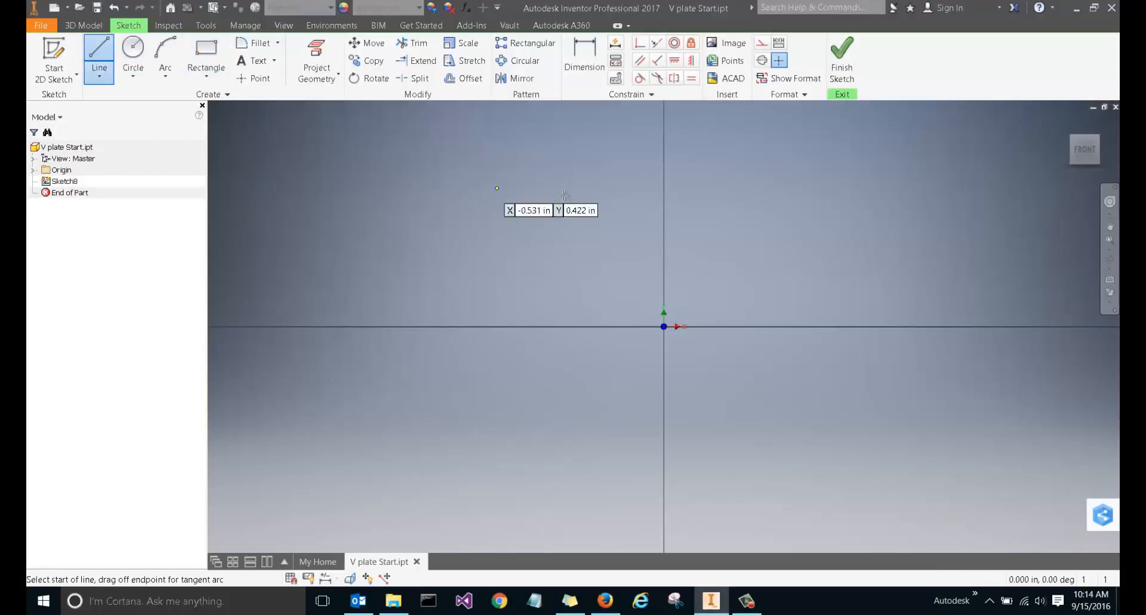
{"action": "left_click", "coordinate": [436, 443]}
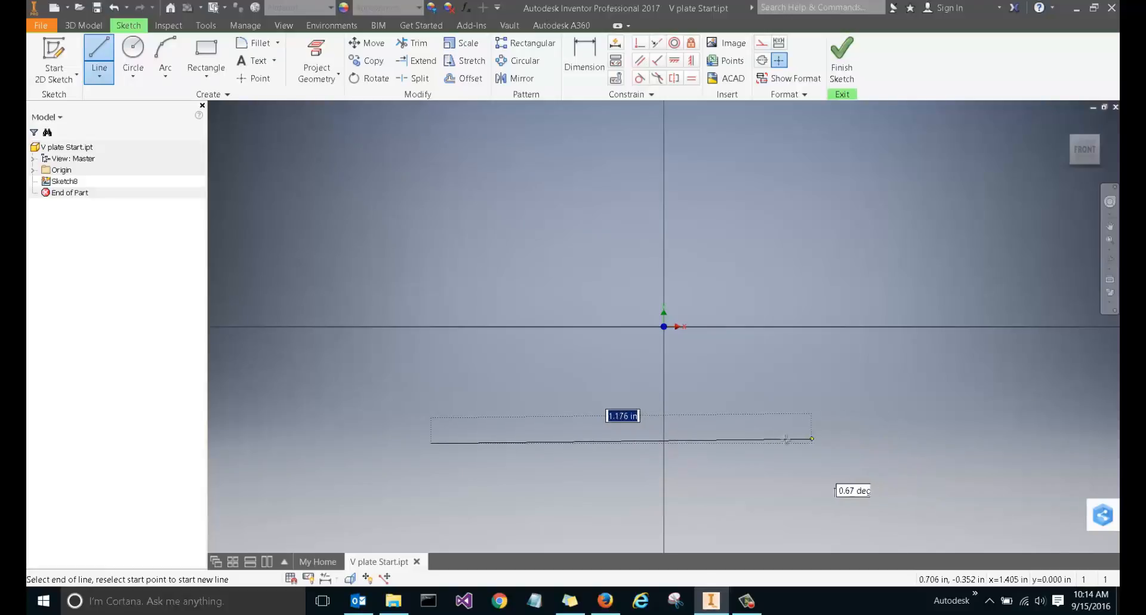
{"action": "left_click", "coordinate": [918, 443]}
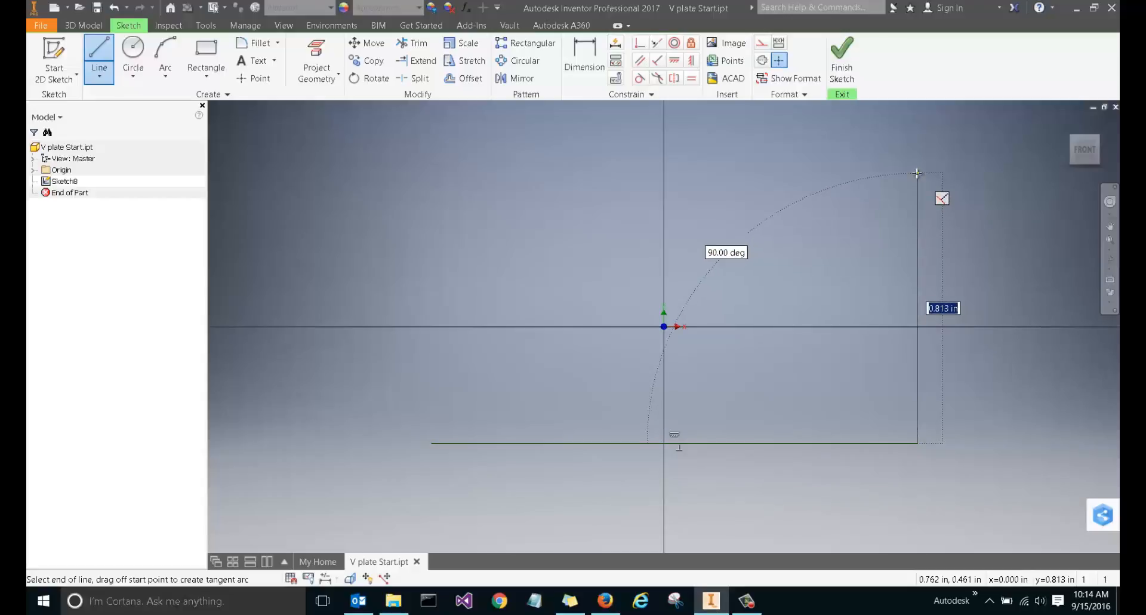
{"action": "left_click", "coordinate": [917, 173]}
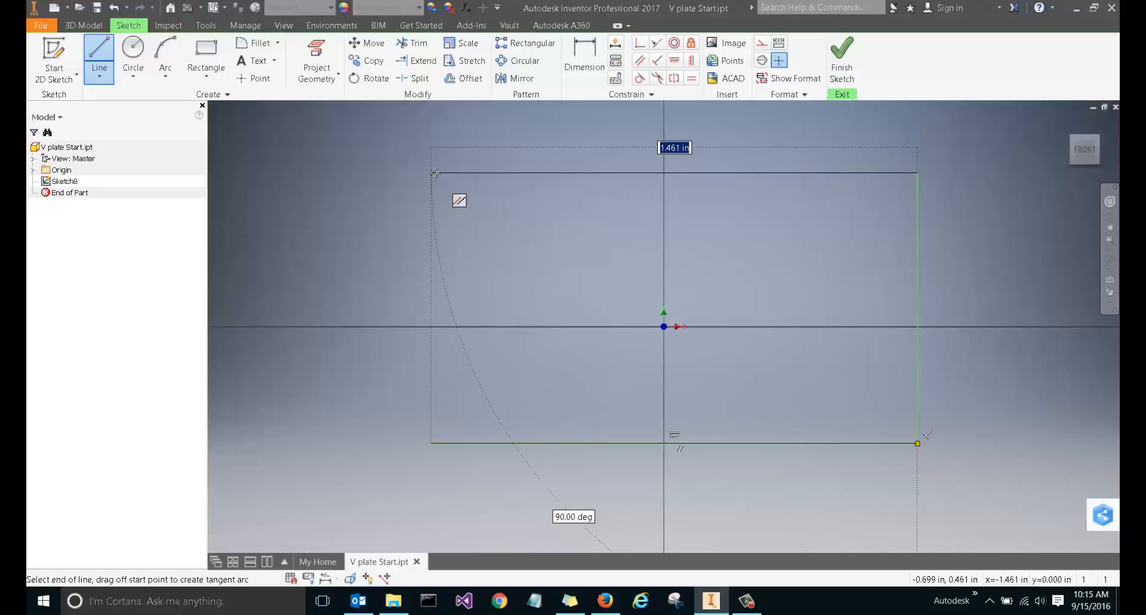
{"action": "left_click", "coordinate": [434, 173]}
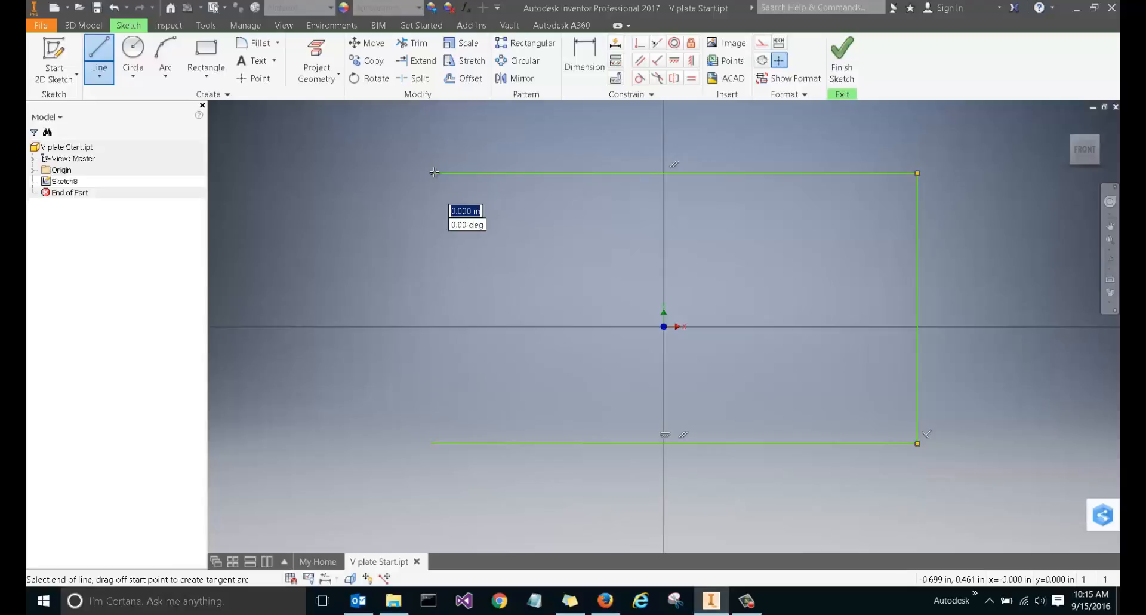
{"action": "left_click", "coordinate": [431, 443]}
{"action": "right_click", "coordinate": [393, 262]}
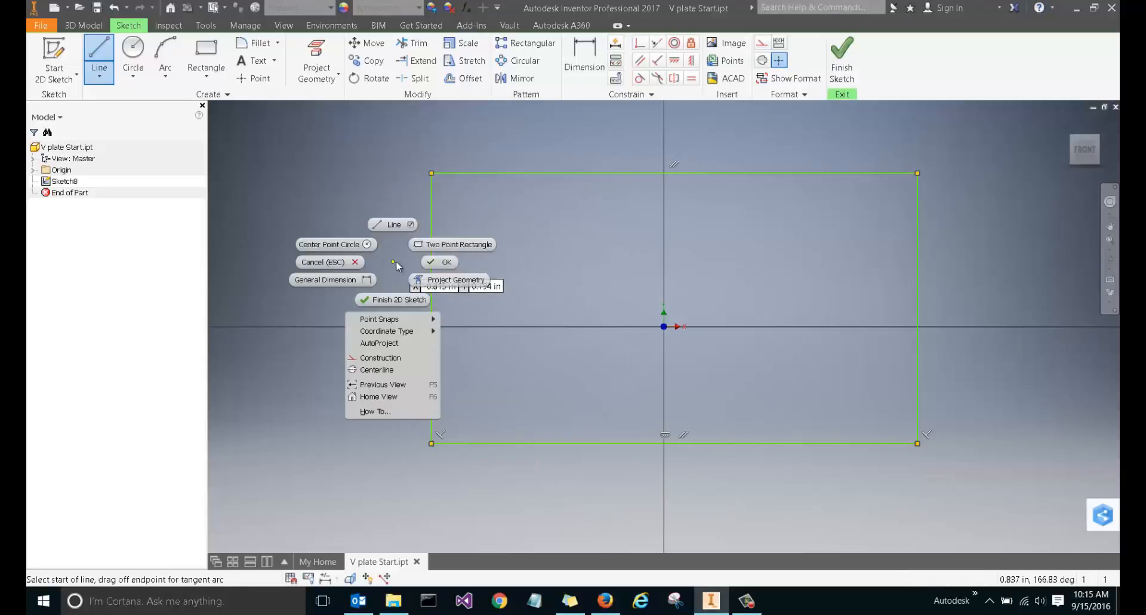
{"action": "left_click", "coordinate": [456, 270]}
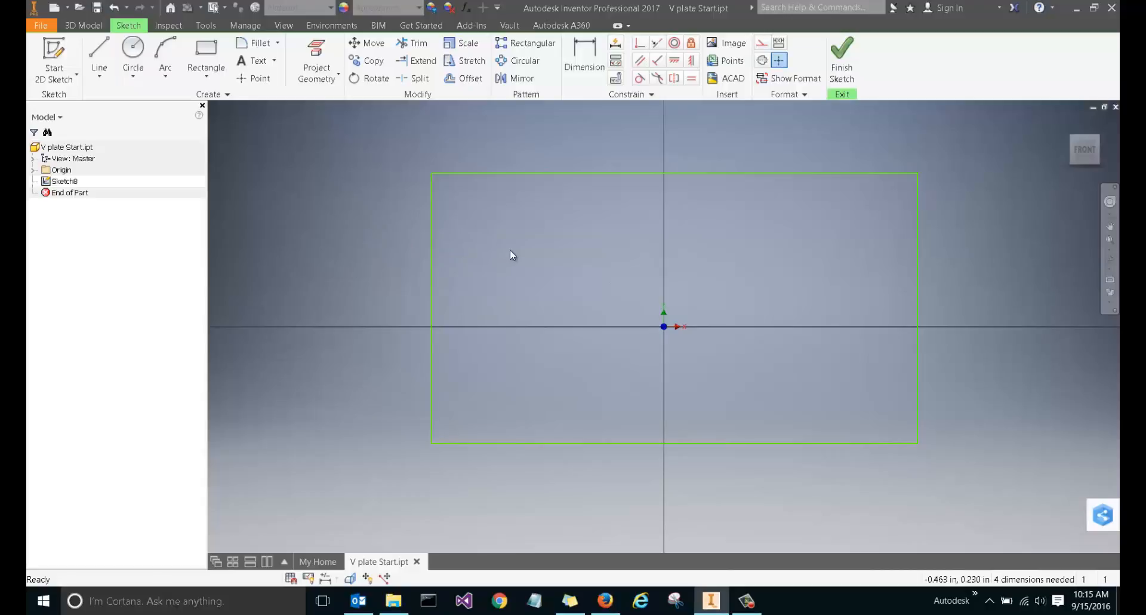
- Apply a horizontal constraint between the origin and the midpoint of the rectangle's right edge
{"action": "middle_click_drag", "start_coordinate": [585, 279], "coordinate": [507, 264]}
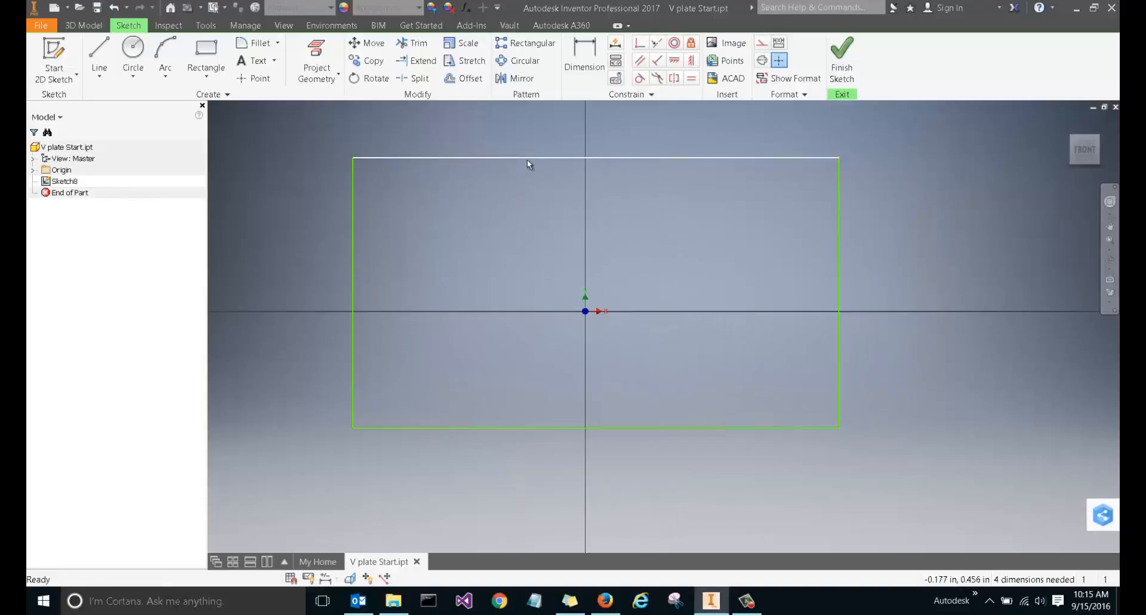
{"action": "mouse_move", "coordinate": [840, 159]}
{"action": "left_mouse_down"}
{"action": "mouse_move", "coordinate": [926, 153]}
{"action": "mouse_move", "coordinate": [931, 133]}
{"action": "mouse_move", "coordinate": [800, 245]}
{"action": "mouse_move", "coordinate": [794, 222]}
{"action": "mouse_move", "coordinate": [837, 166]}
{"action": "left_mouse_up"}
{"action": "middle_click_drag", "start_coordinate": [781, 202], "coordinate": [732, 225]}
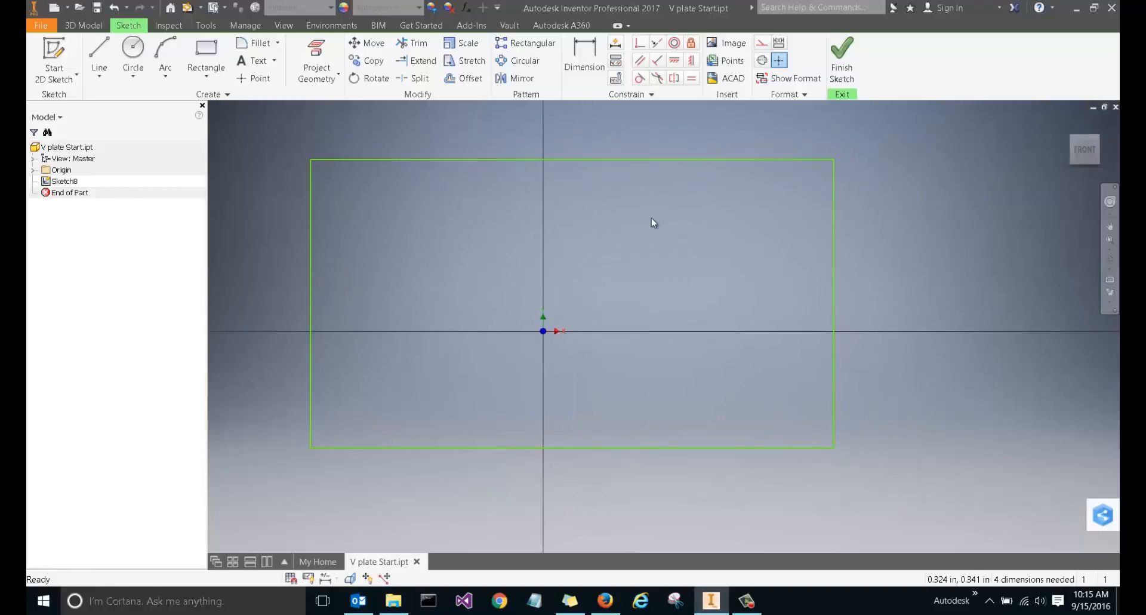
{"action": "left_click", "coordinate": [676, 63]}
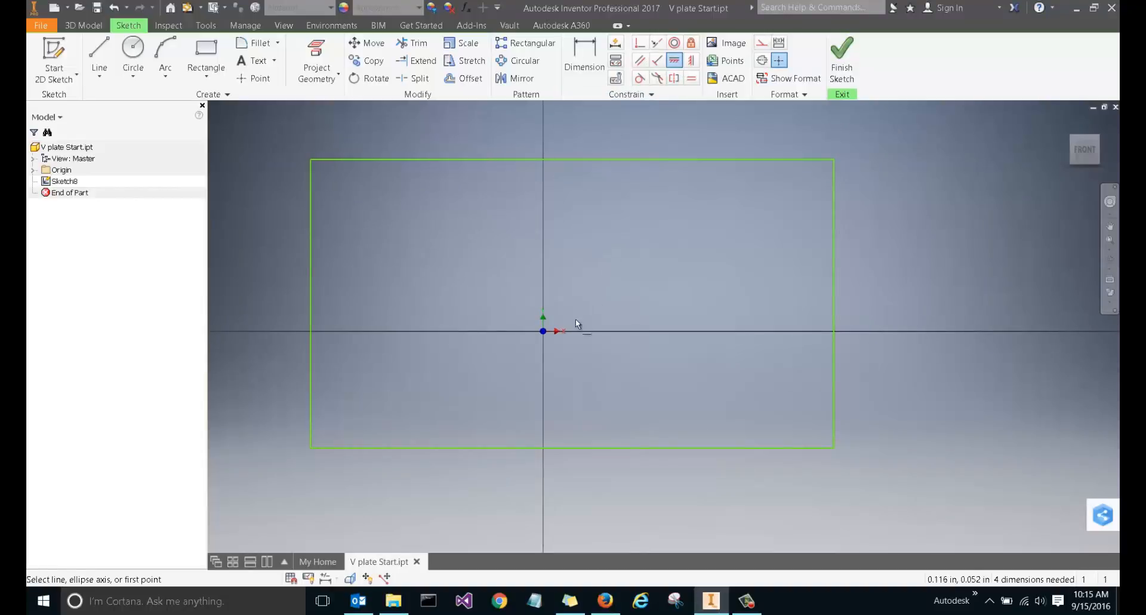
{"action": "left_click", "coordinate": [543, 331]}
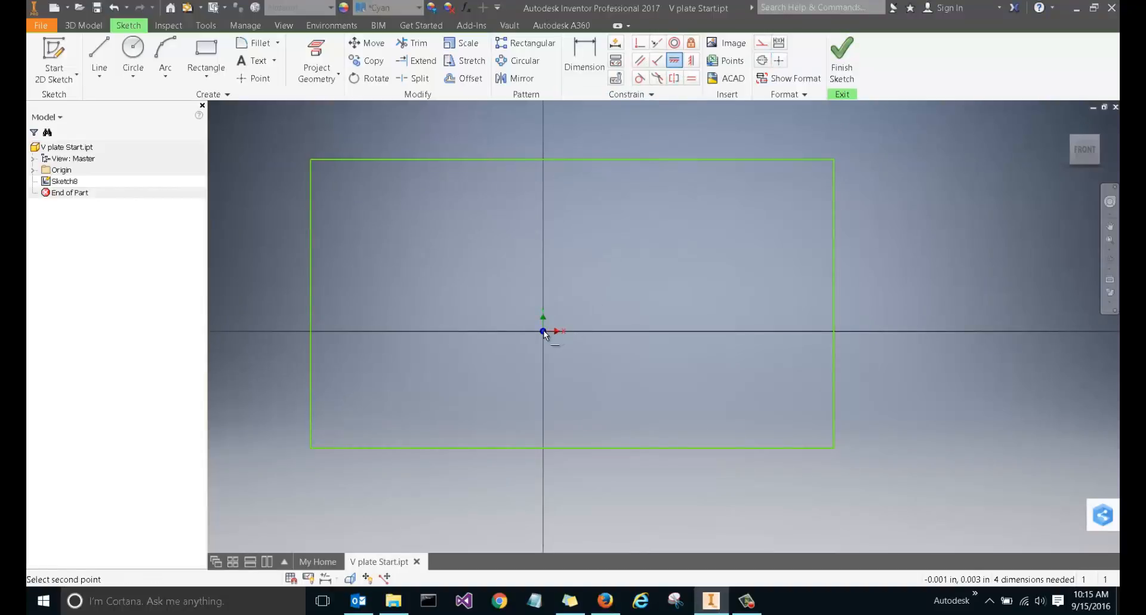
{"action": "left_click", "coordinate": [834, 304]}
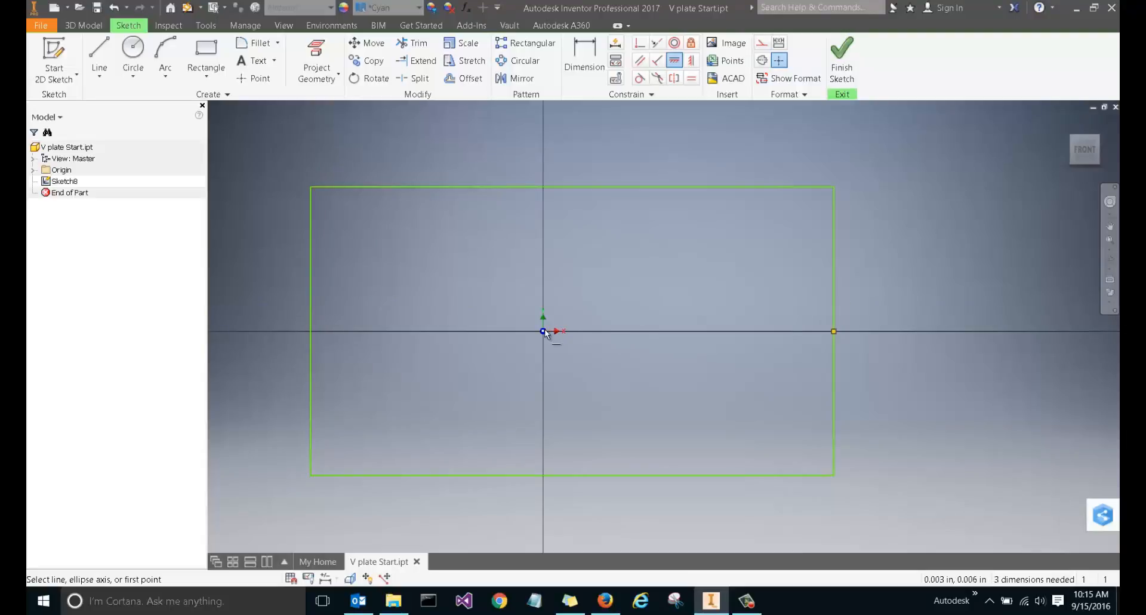
- Apply a vertical constraint between the origin and the midpoint of the rectangle's top edge
{"action": "left_click", "coordinate": [692, 63]}
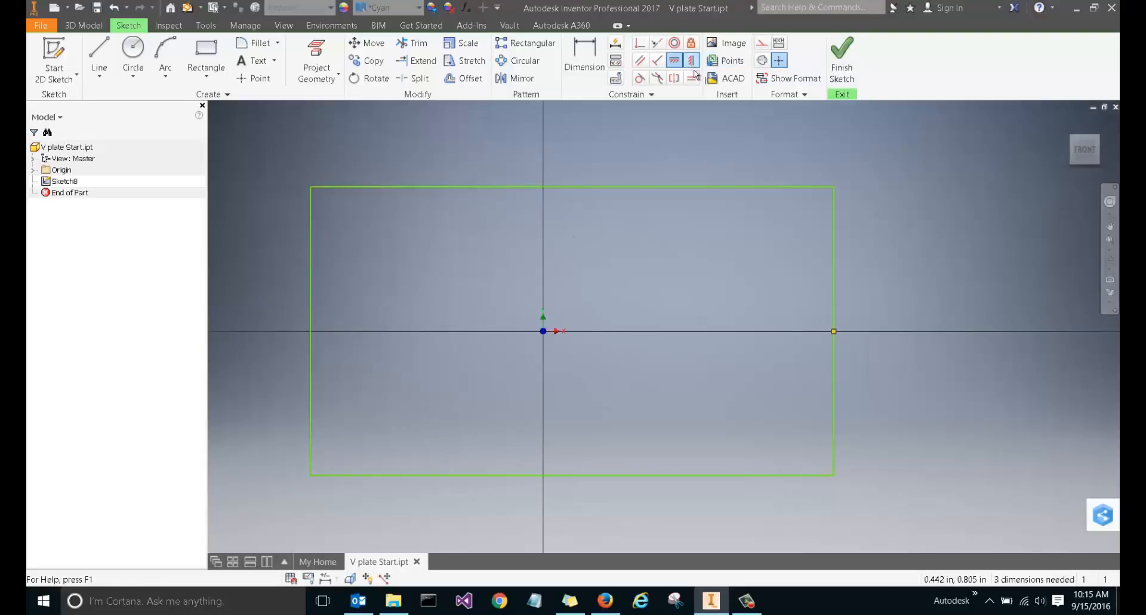
{"action": "left_click", "coordinate": [546, 330]}
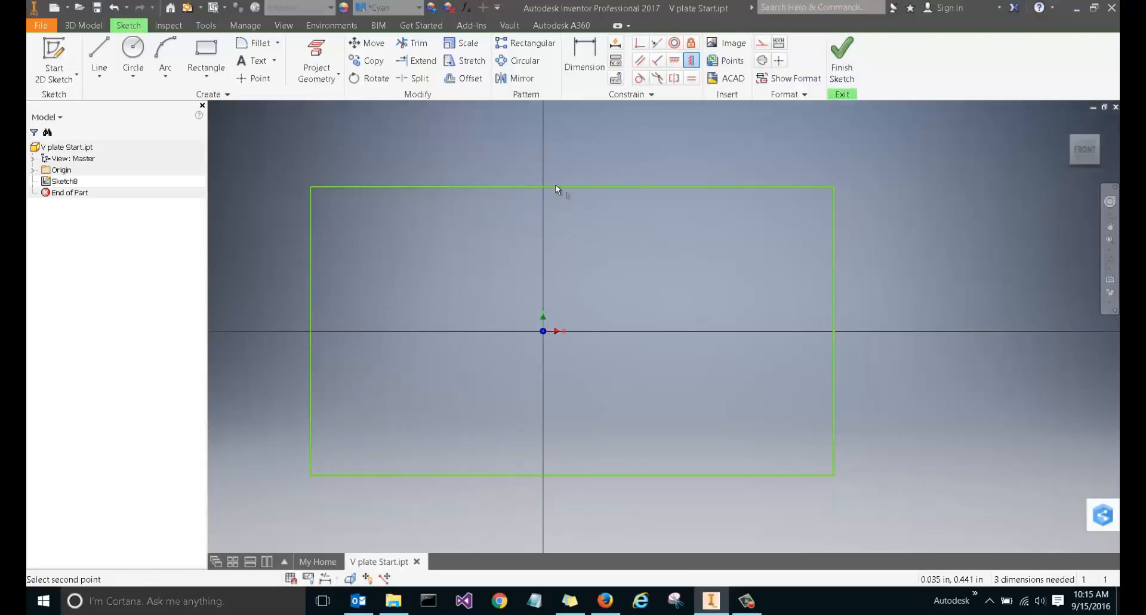
{"action": "left_click", "coordinate": [574, 188]}
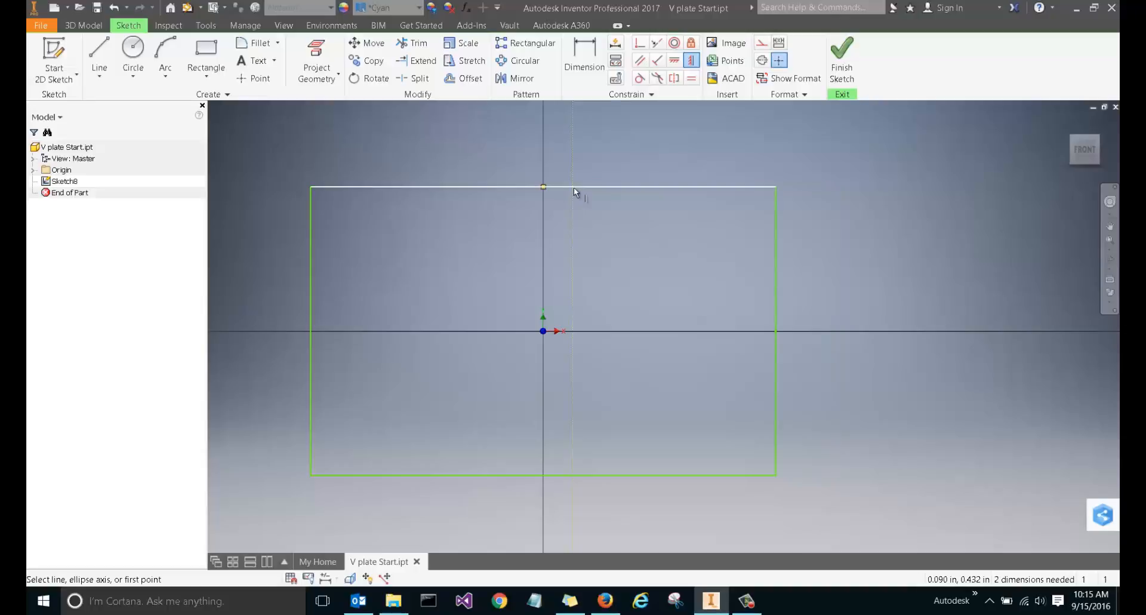
{"action": "right_click", "coordinate": [588, 227]}
{"action": "left_click", "coordinate": [624, 235]}
- Dimension the rectangle's left edge to a height of 6 in
{"action": "scroll", "coordinate": [626, 236], "scroll_direction": "down", "scroll_amount": 3}
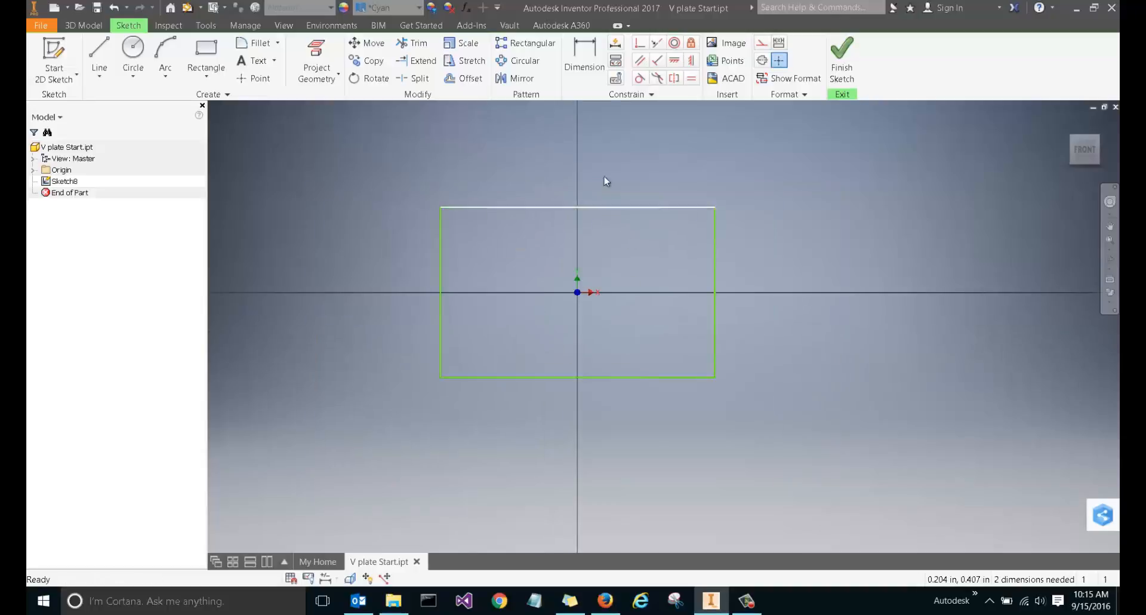
{"action": "left_click", "coordinate": [576, 50]}
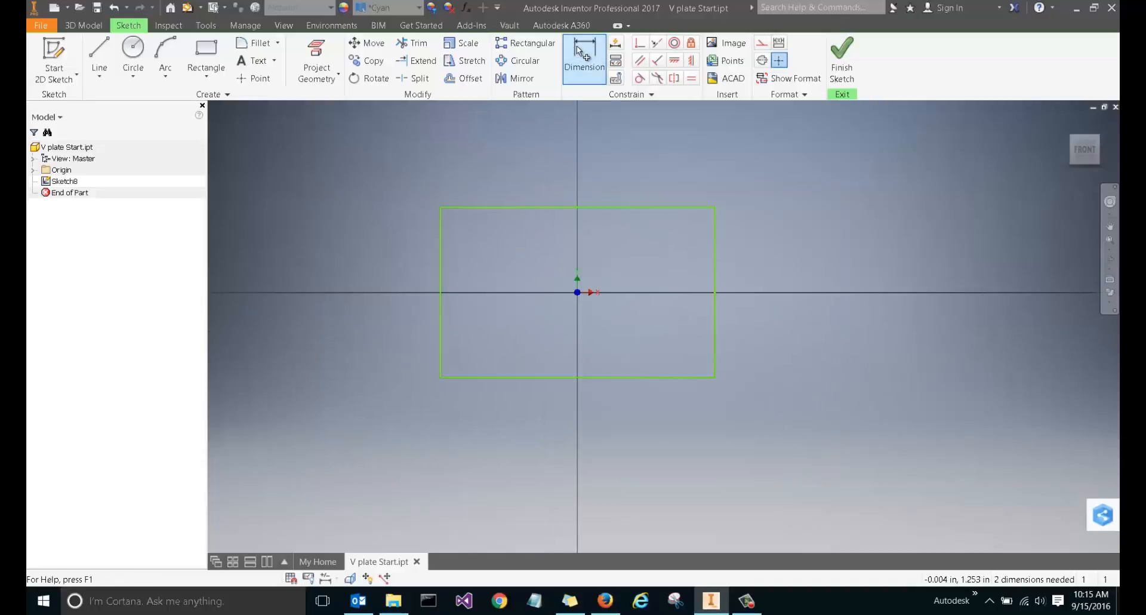
{"action": "left_click", "coordinate": [440, 233]}
{"action": "left_click", "coordinate": [395, 257]}
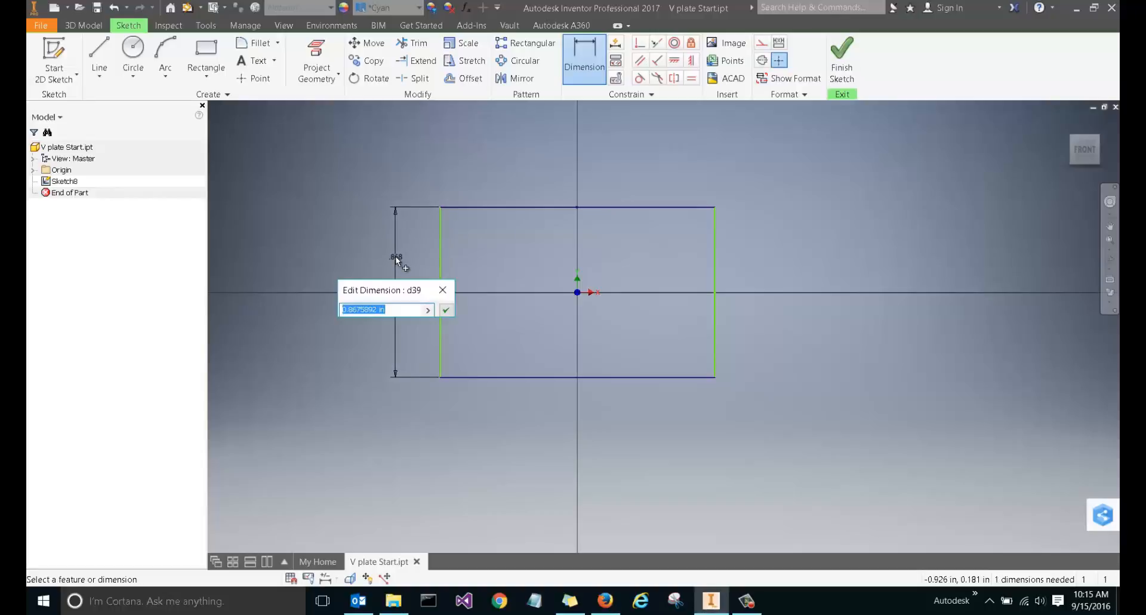
{"action": "type", "text": "8"}
{"action": "key", "text": "Return"}
{"action": "scroll", "coordinate": [610, 300], "scroll_direction": "up", "scroll_amount": 4}
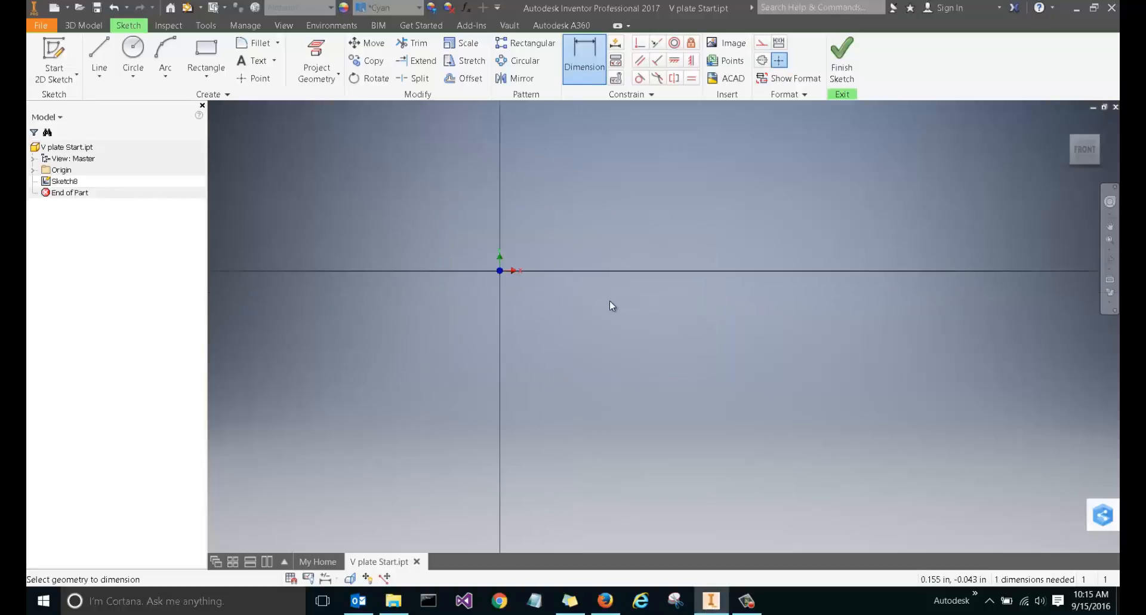
{"action": "scroll", "coordinate": [610, 299], "scroll_direction": "up", "scroll_amount": 5}
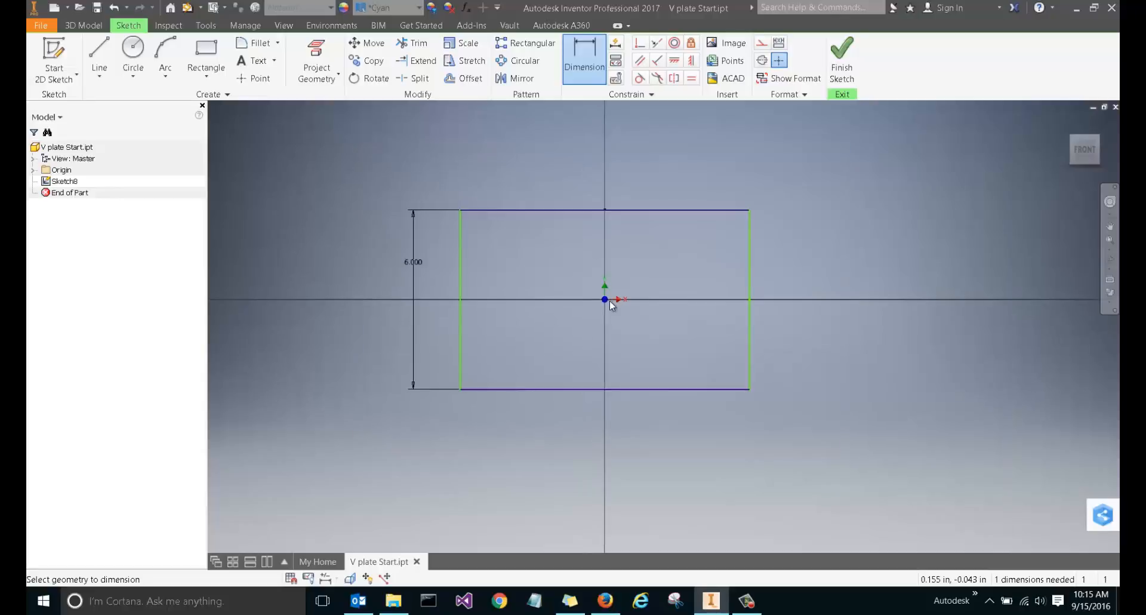
{"action": "left_click", "coordinate": [554, 391]}
{"action": "key", "text": "Escape"}
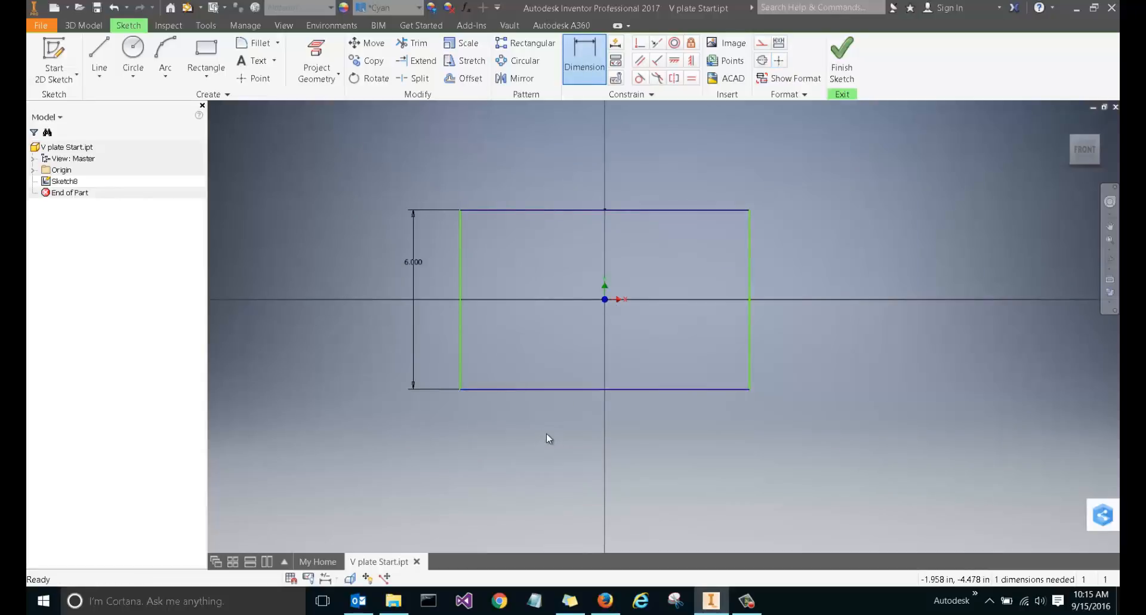
{"action": "key", "text": "Escape"}
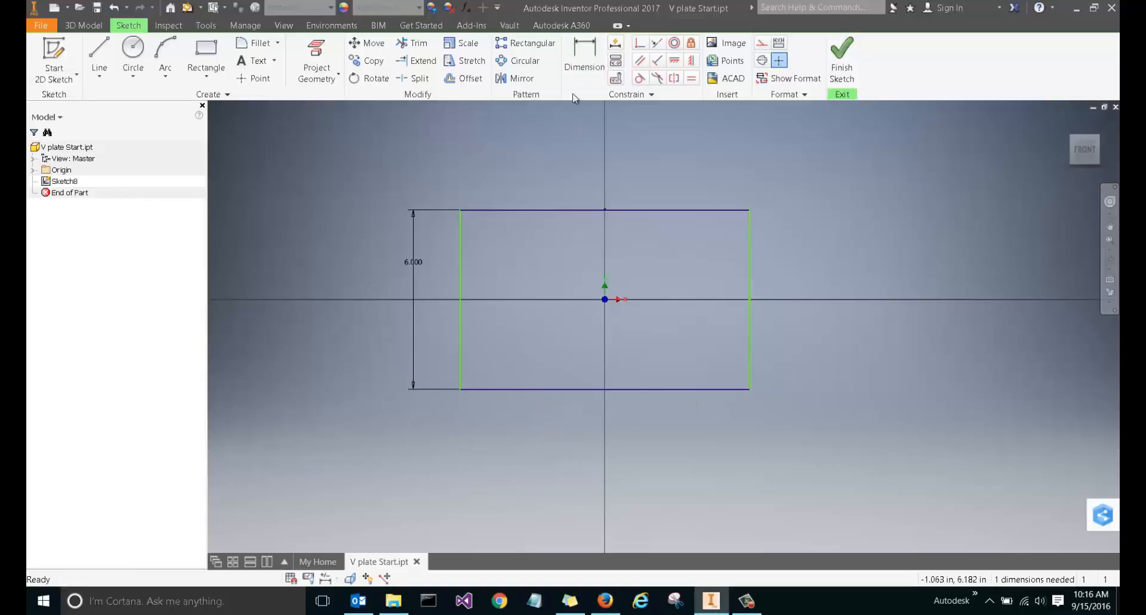
- Dimension the rectangle's bottom edge to a width of 10.375 in
{"action": "left_click", "coordinate": [580, 76]}
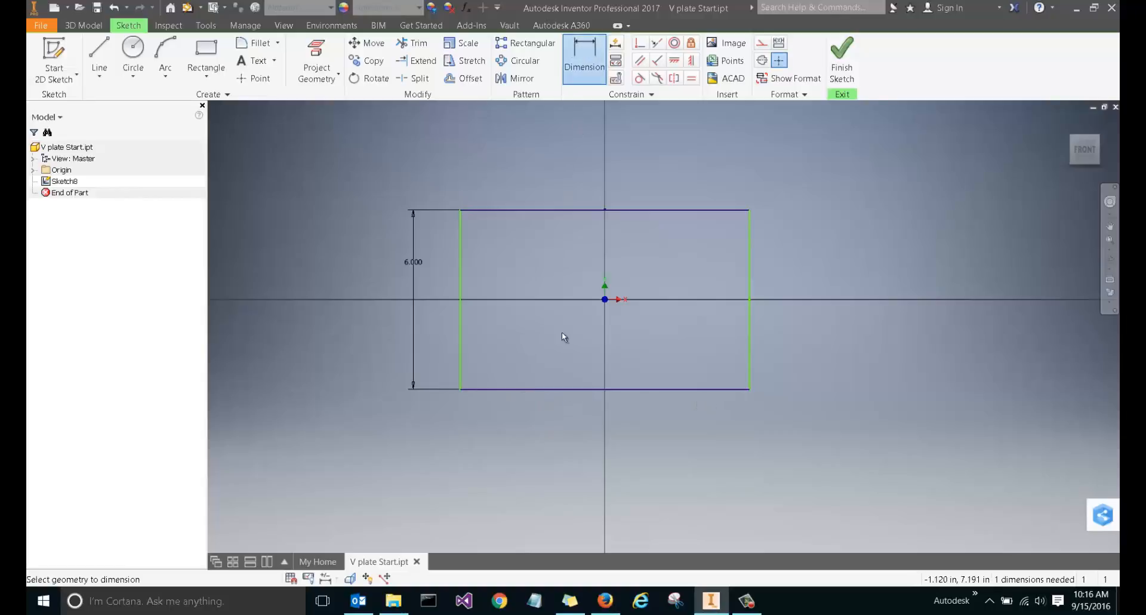
{"action": "left_click", "coordinate": [557, 392]}
{"action": "left_click", "coordinate": [585, 430]}
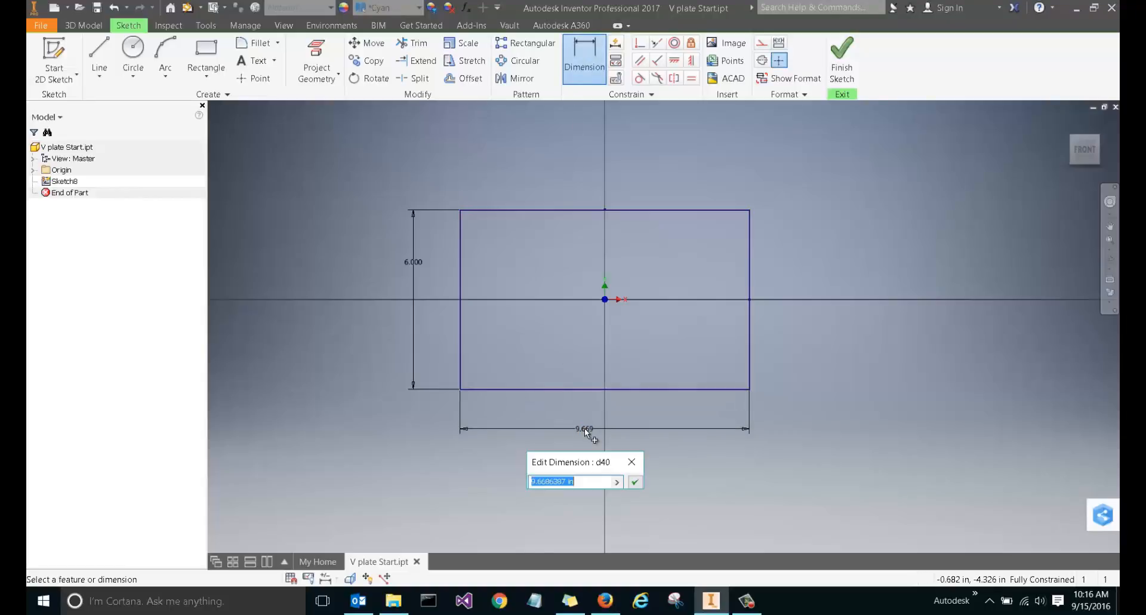
{"action": "type", "text": "10.375"}
{"action": "key", "text": "Return"}
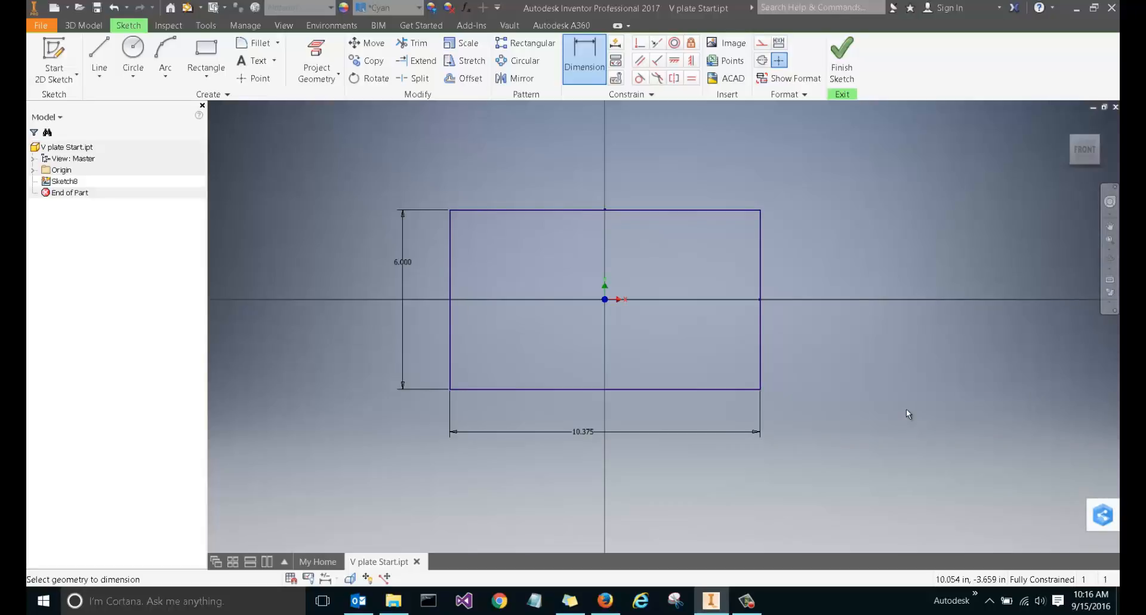
- Finish the sketch and extrude the rectangle 0.625 in into a solid plate
{"action": "left_click", "coordinate": [842, 59]}
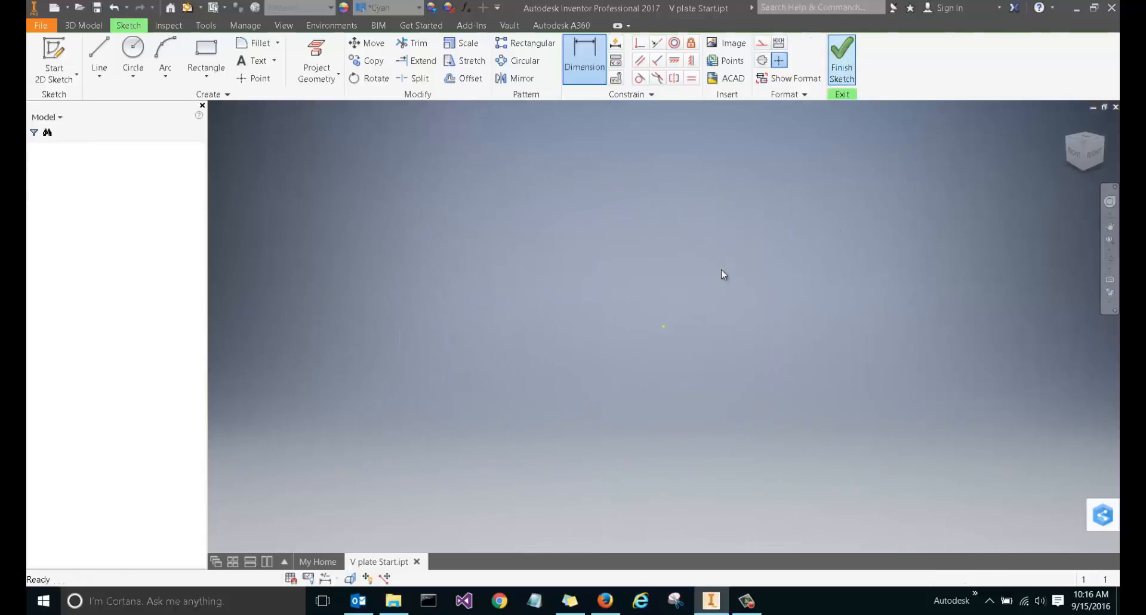
{"action": "left_click", "coordinate": [1067, 125]}
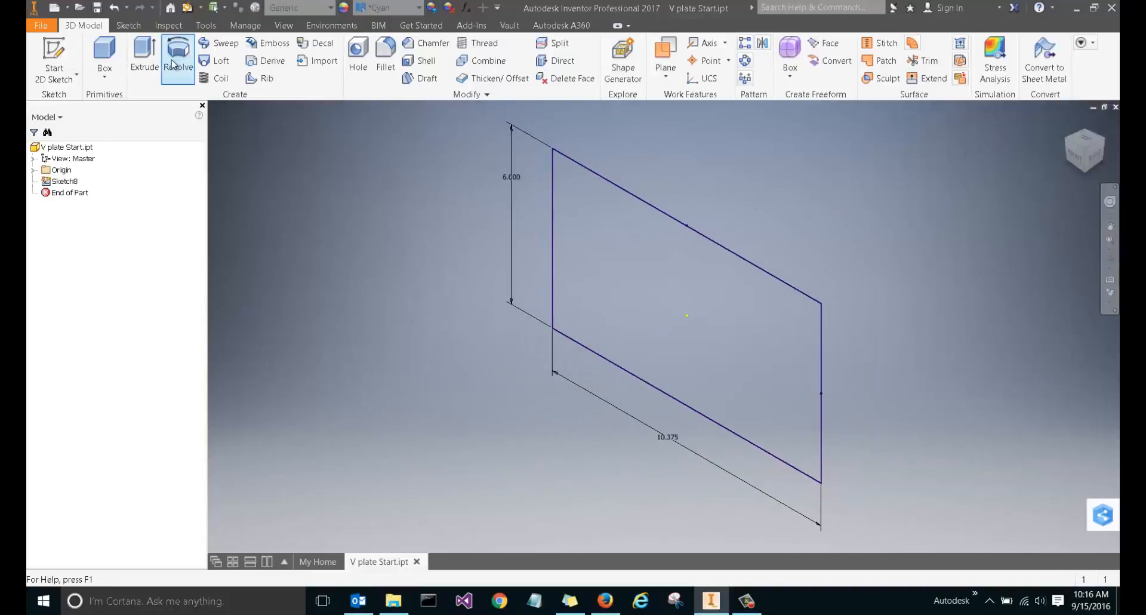
{"action": "left_click", "coordinate": [144, 55]}
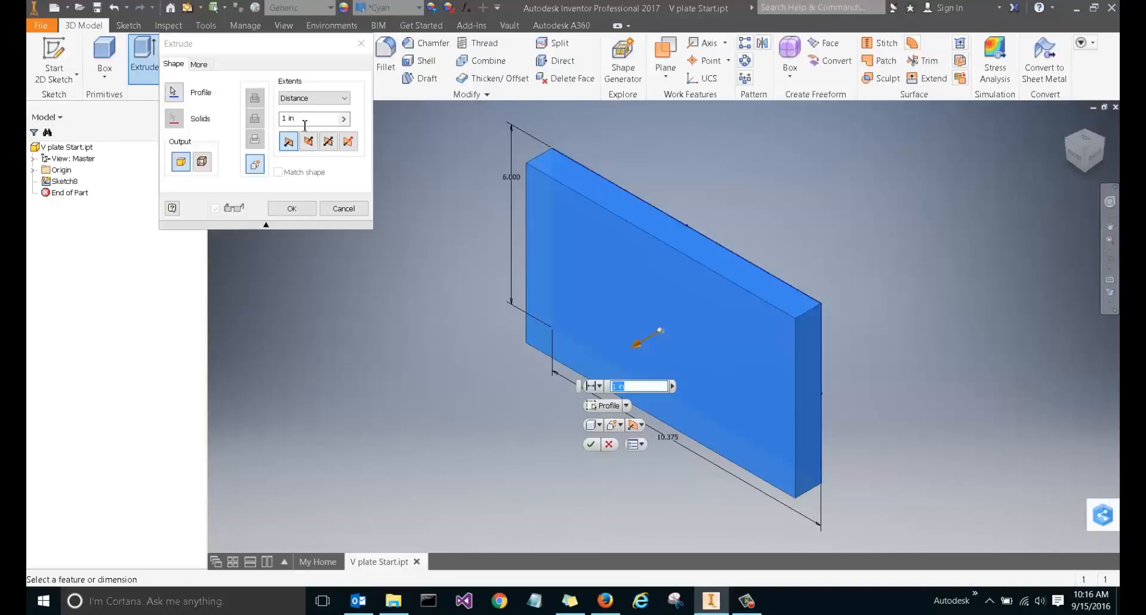
{"action": "type", "text": ".6"}
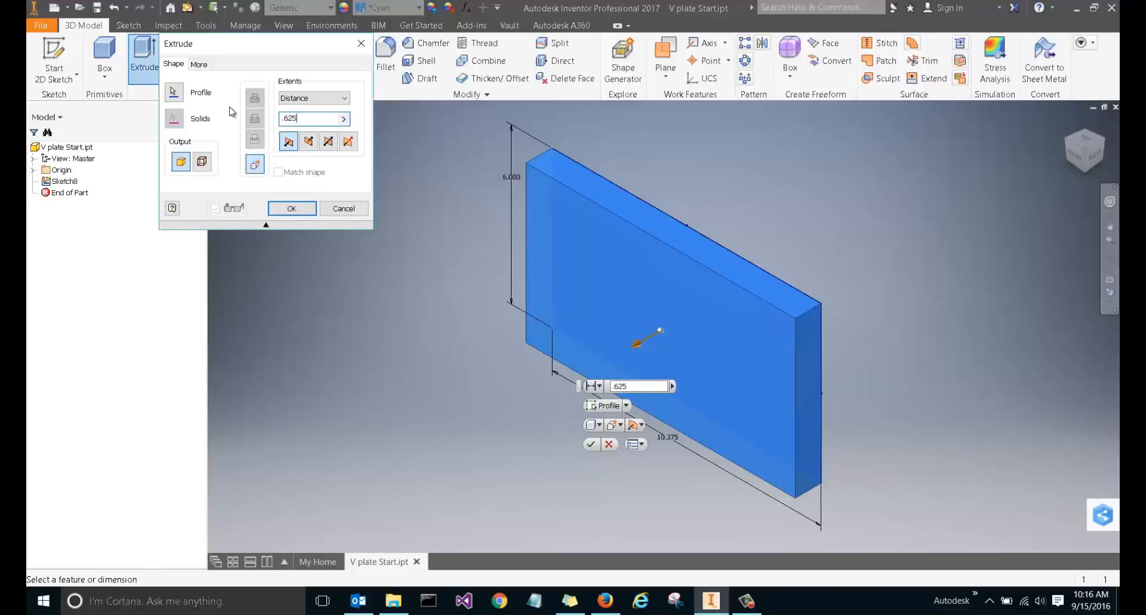
{"action": "type", "text": "25"}
{"action": "left_click", "coordinate": [294, 208]}
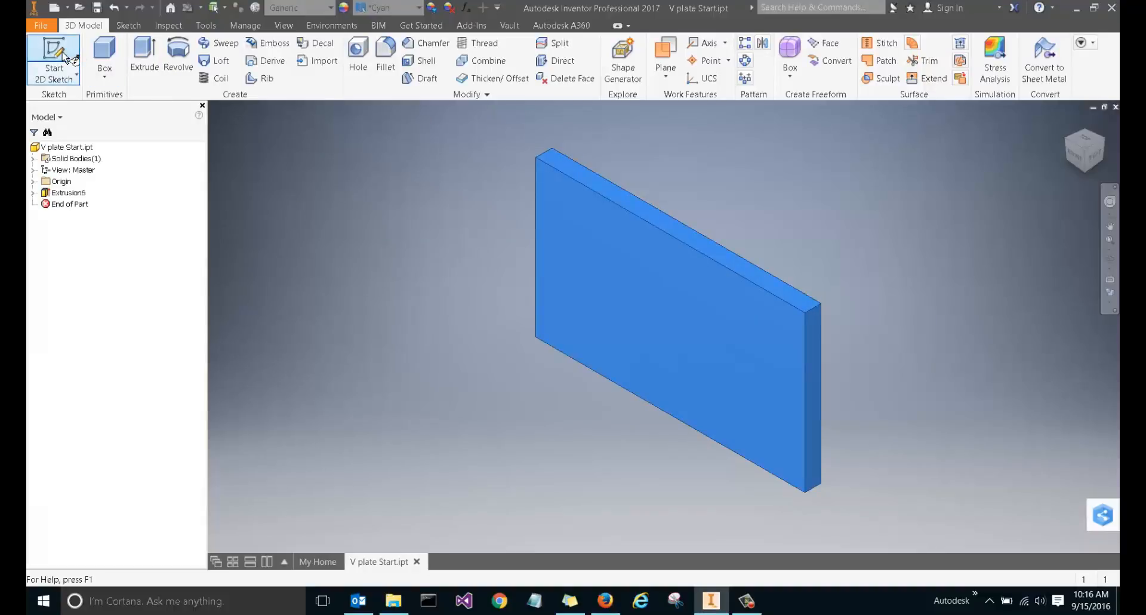
- Start a sketch on the plate's front face and draw a rectangle overlapping its upper-right corner
{"action": "left_click", "coordinate": [54, 57]}
{"action": "left_click", "coordinate": [643, 244]}
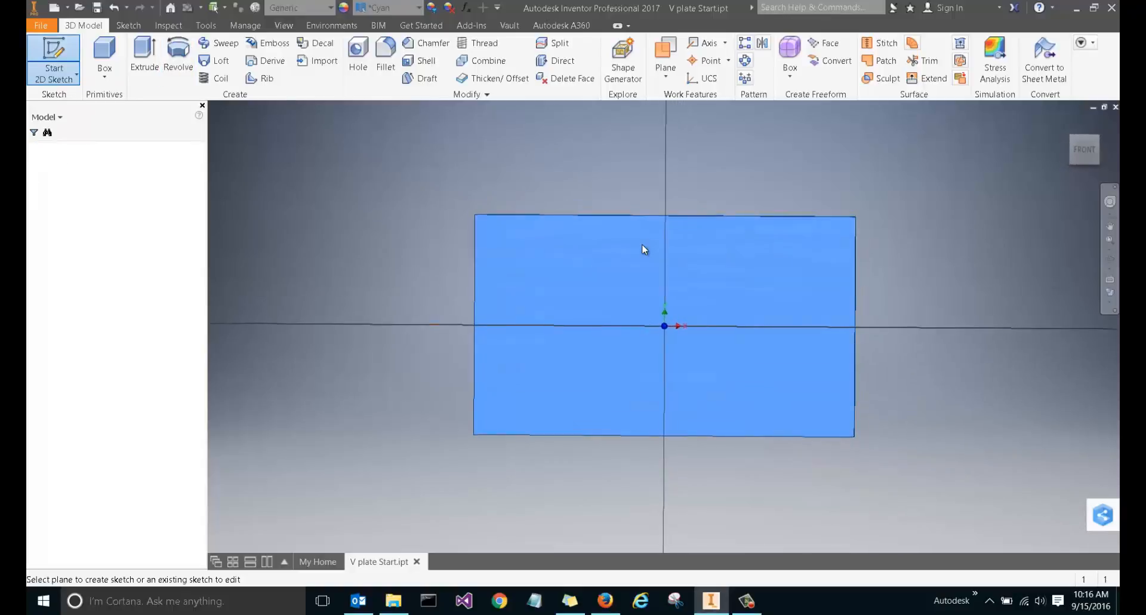
{"action": "middle_click_drag", "start_coordinate": [917, 257], "coordinate": [782, 278]}
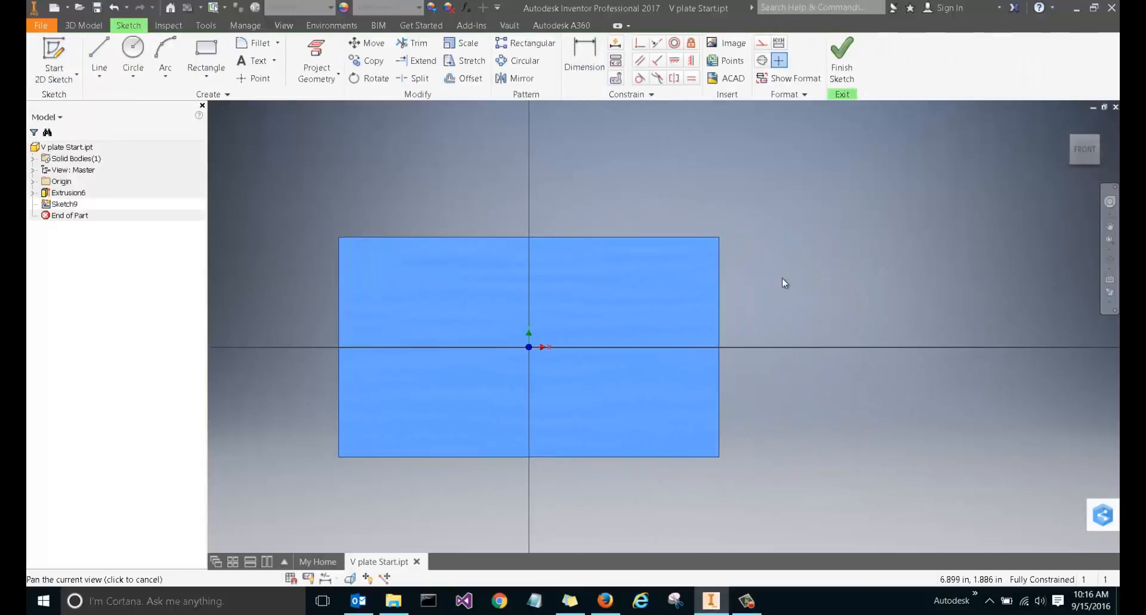
{"action": "left_click", "coordinate": [188, 48]}
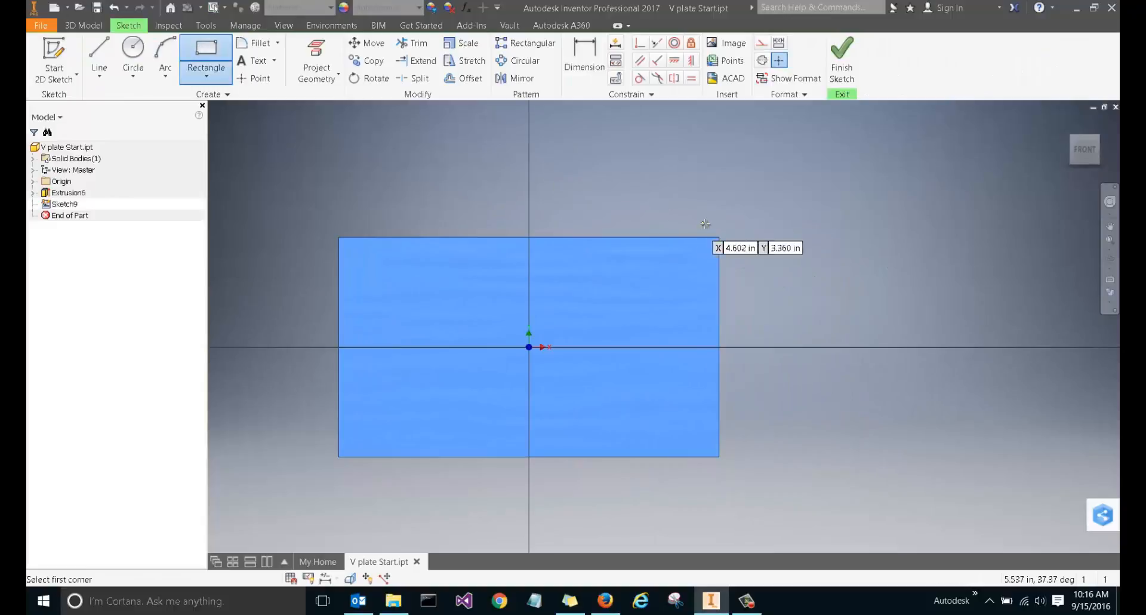
{"action": "left_click", "coordinate": [730, 224]}
{"action": "left_click", "coordinate": [611, 302]}
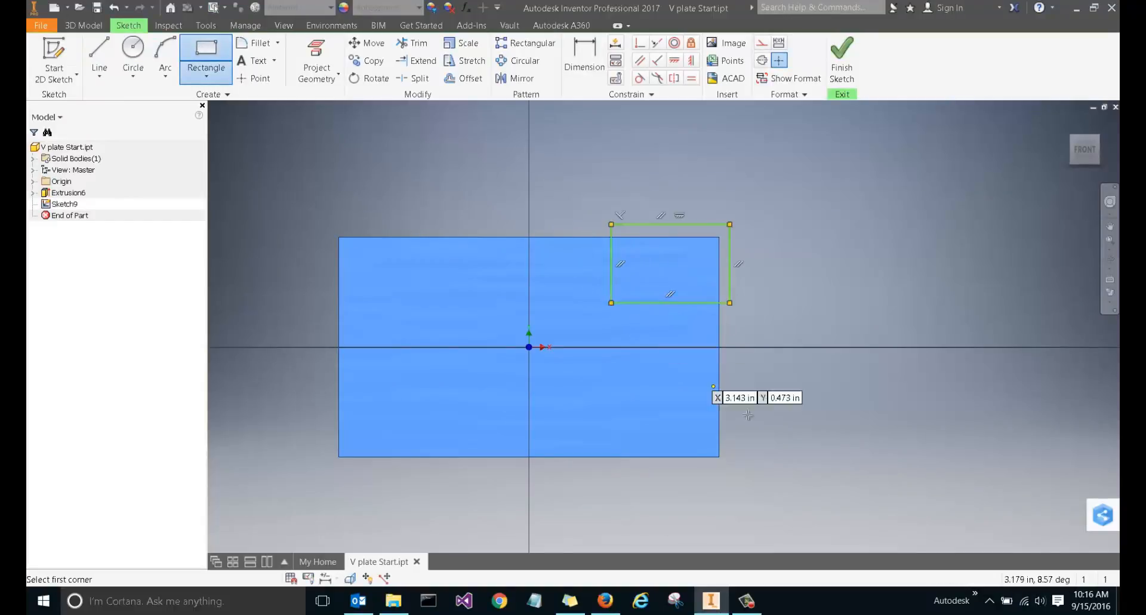
- Draw a second rectangle overlapping the plate's lower-right corner
{"action": "left_click", "coordinate": [730, 467]}
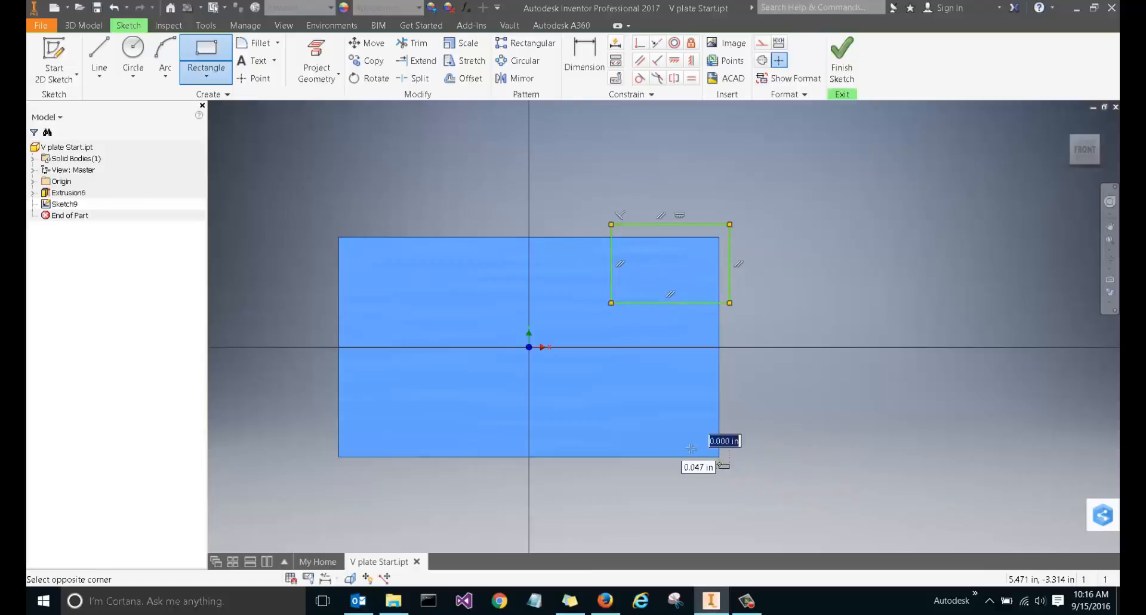
{"action": "left_click", "coordinate": [622, 405]}
{"action": "right_click", "coordinate": [773, 288]}
{"action": "left_click", "coordinate": [809, 288]}
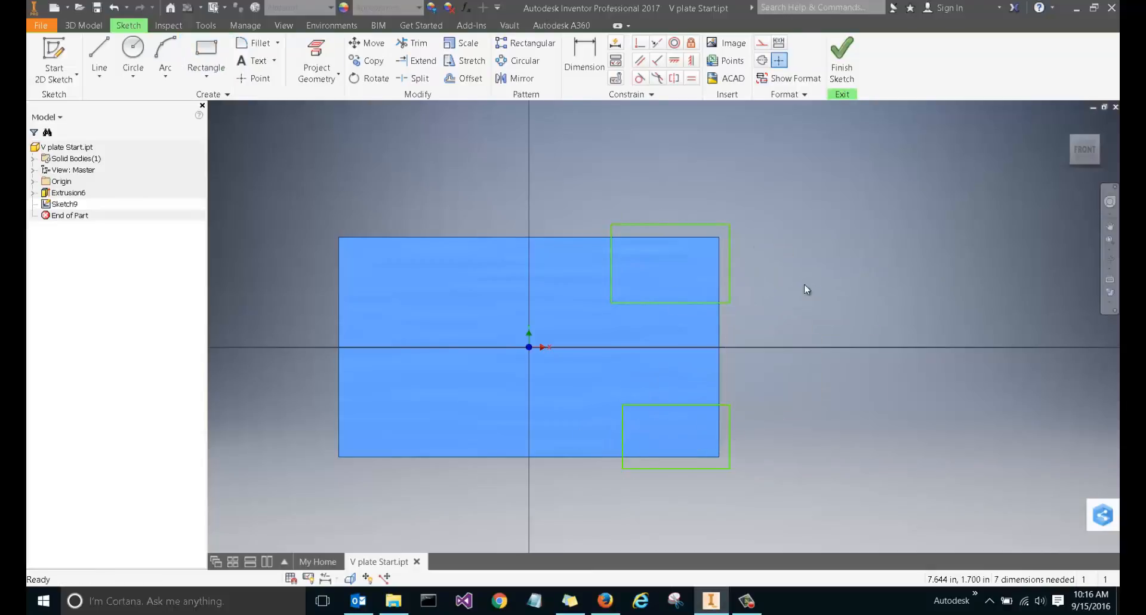
- Draw a diagonal line across the inner corner of each rectangle, from its left edge to its edge facing the plate's horizontal centerline
{"action": "middle_click_drag", "start_coordinate": [801, 285], "coordinate": [741, 259]}
{"action": "left_click", "coordinate": [99, 57]}
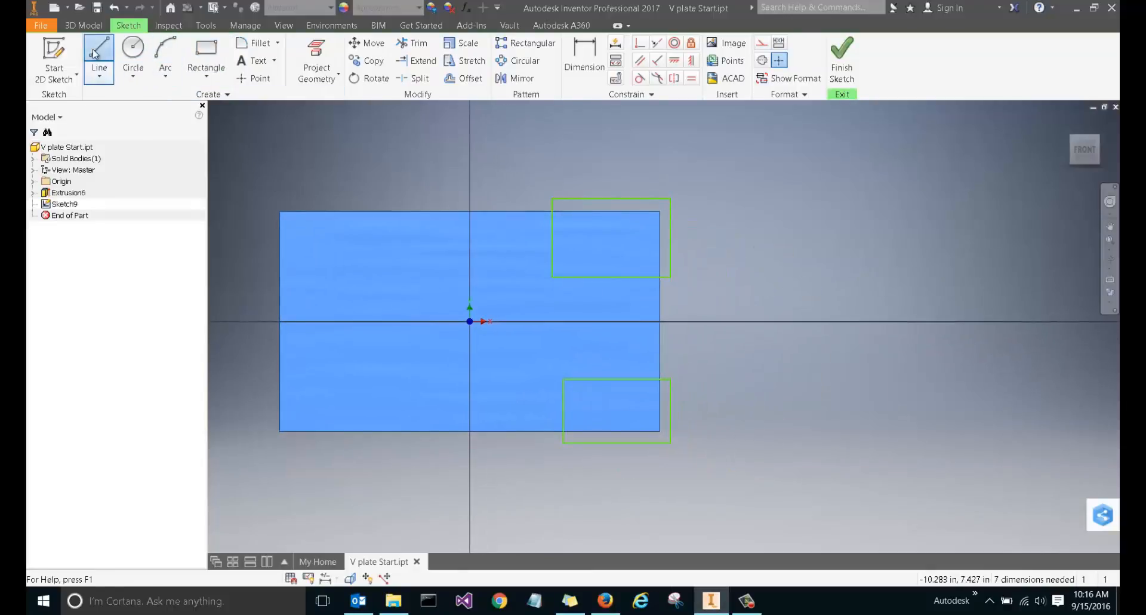
{"action": "left_click", "coordinate": [552, 232]}
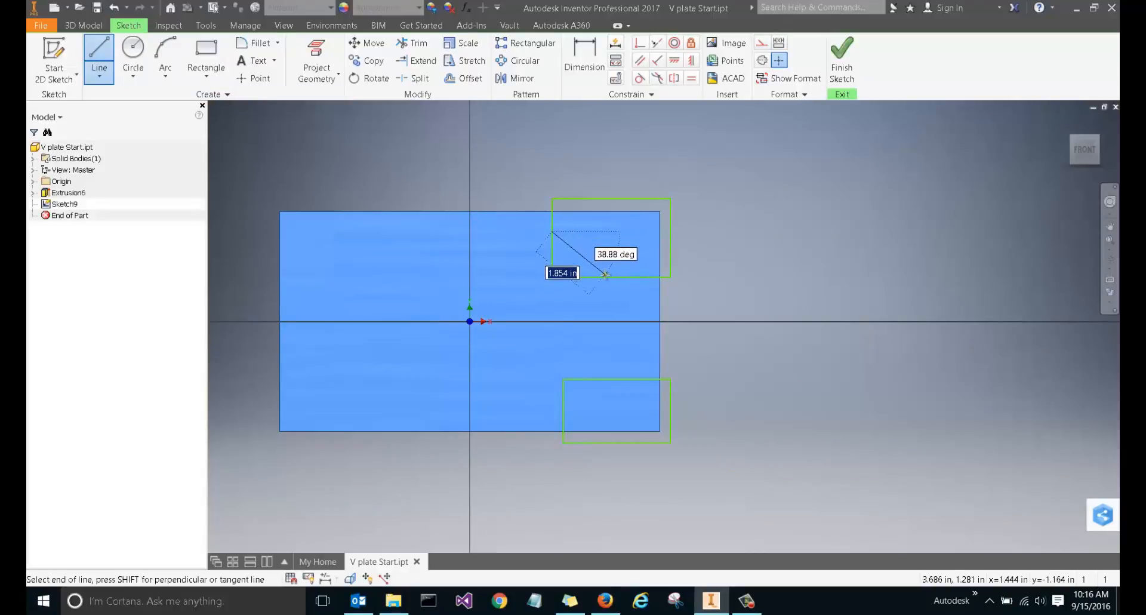
{"action": "double_click", "coordinate": [603, 277]}
{"action": "left_click", "coordinate": [599, 378]}
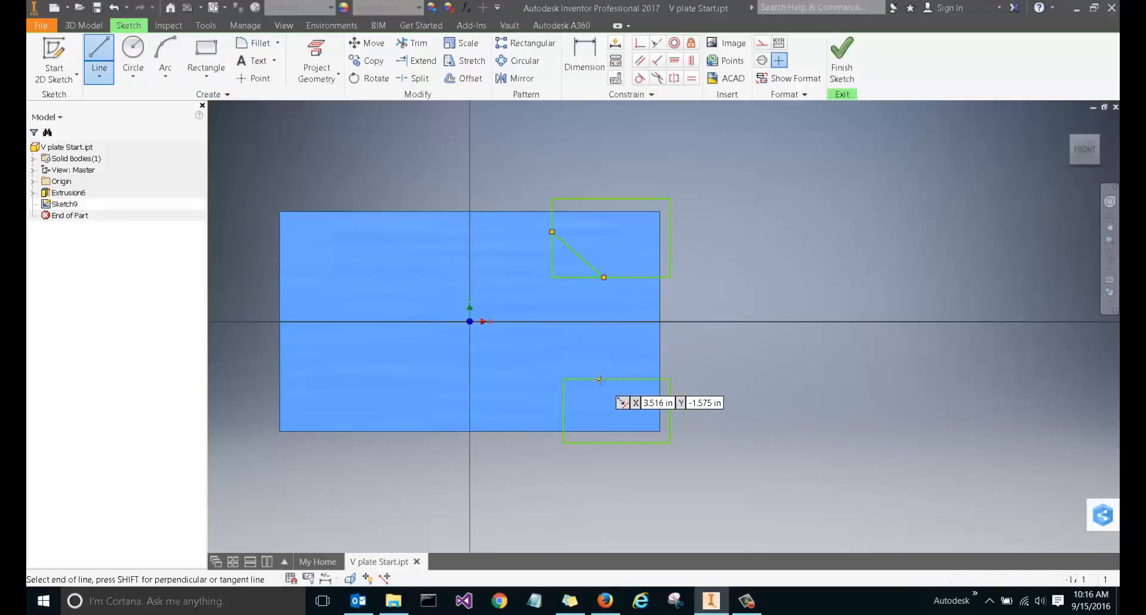
{"action": "left_click", "coordinate": [564, 427]}
{"action": "right_click", "coordinate": [793, 372]}
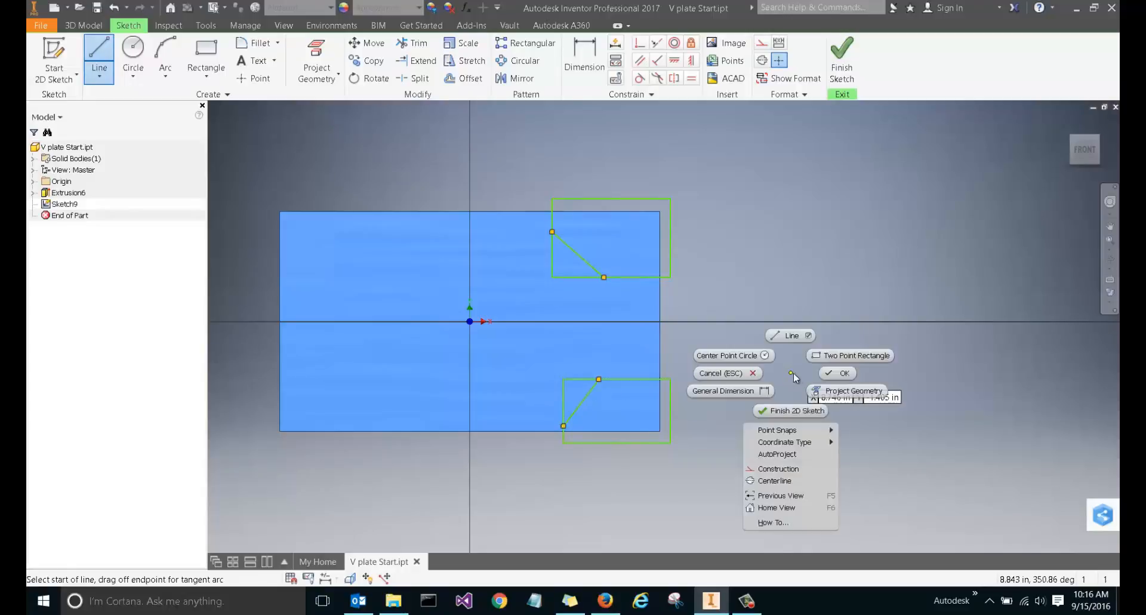
{"action": "left_click", "coordinate": [835, 380]}
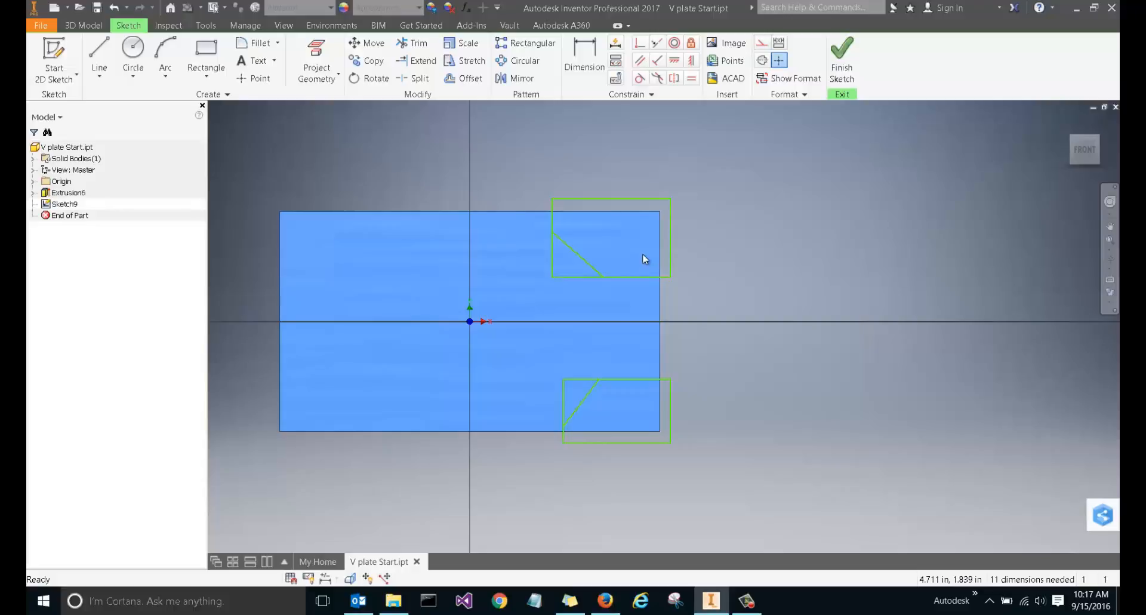
- Connect the right ends of the two diagonals with a construction line
{"action": "key", "text": "l"}
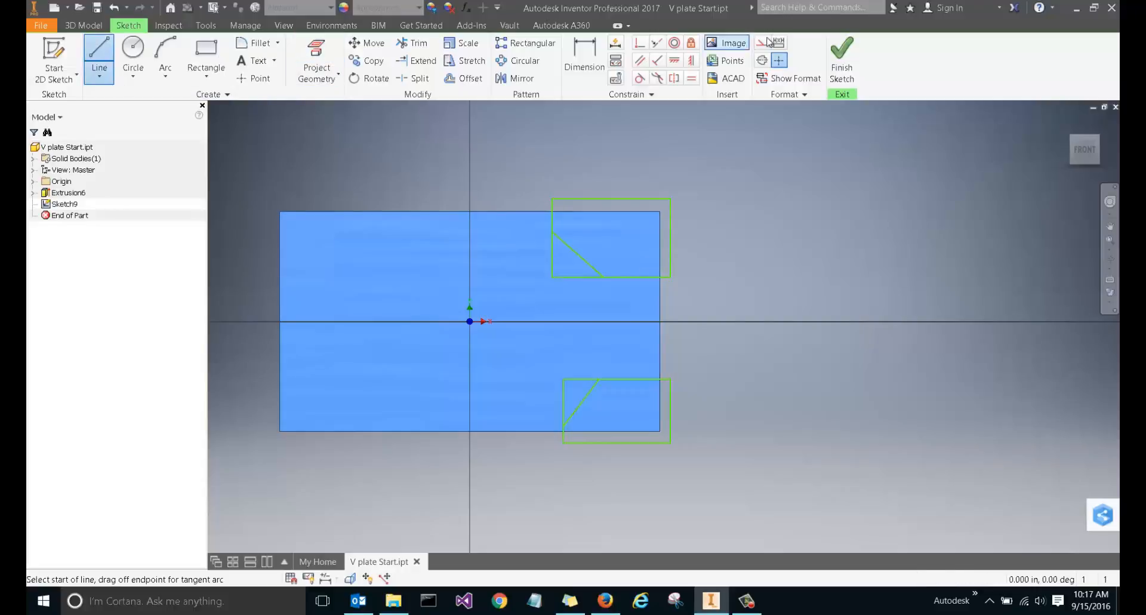
{"action": "left_click", "coordinate": [762, 44]}
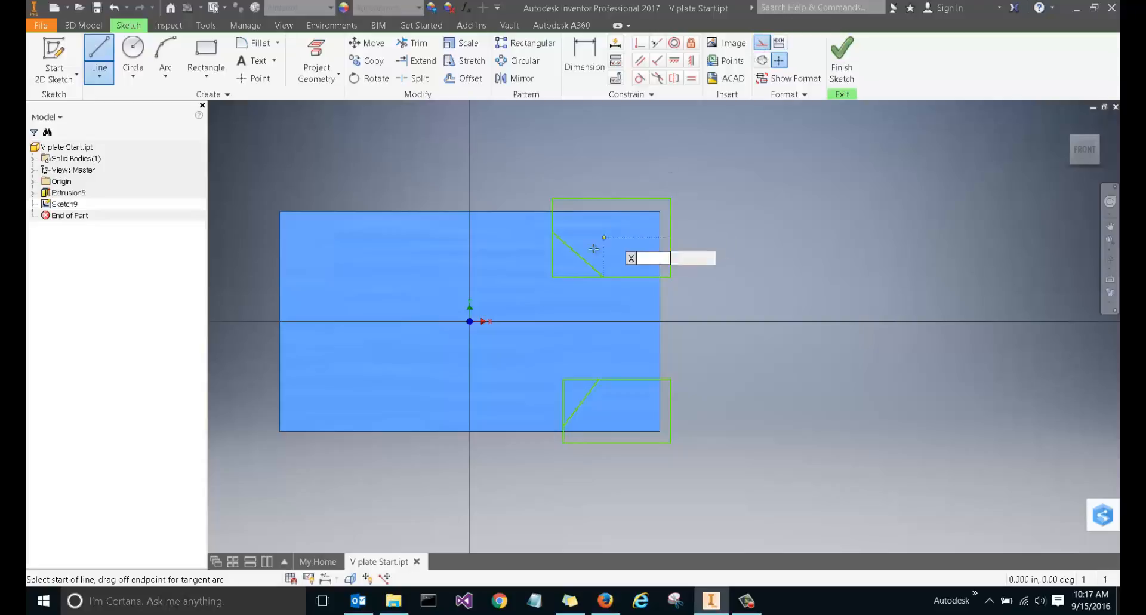
{"action": "left_click", "coordinate": [603, 277]}
{"action": "double_click", "coordinate": [599, 379]}
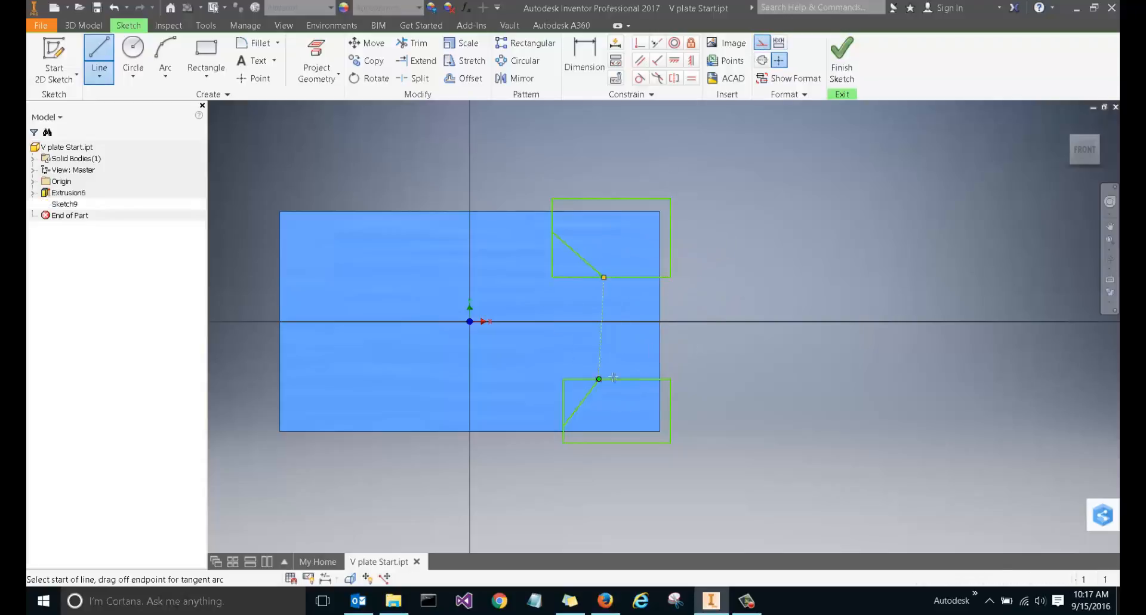
{"action": "right_click", "coordinate": [774, 305]}
{"action": "left_click", "coordinate": [815, 308]}
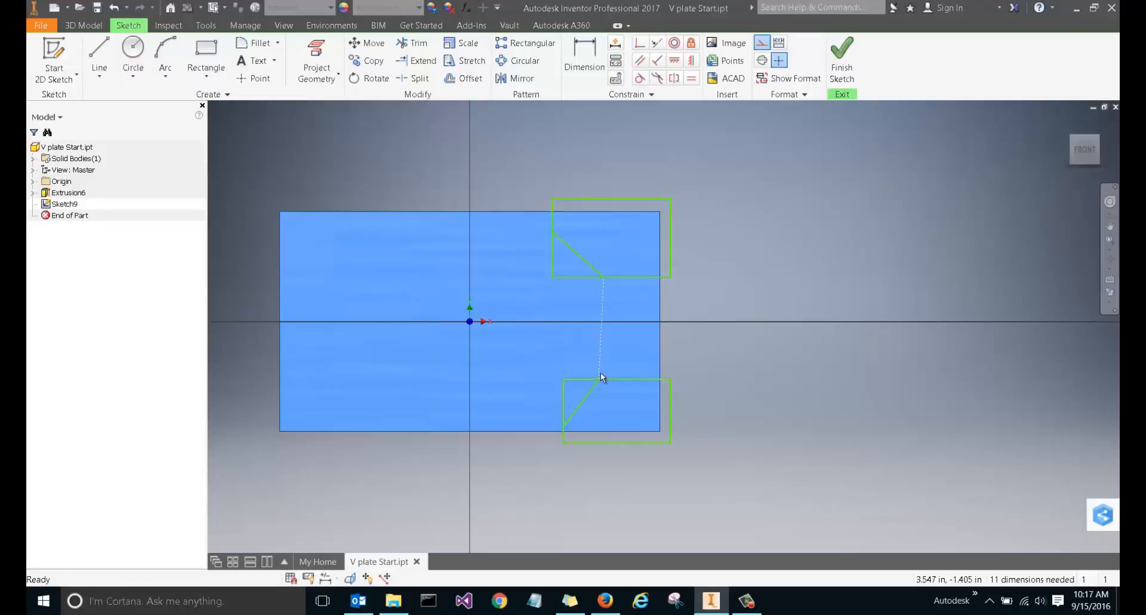
- Constrain the construction line between the diagonals to be vertical and adjust its horizontal position
{"action": "left_click_drag", "start_coordinate": [600, 372], "coordinate": [624, 370]}
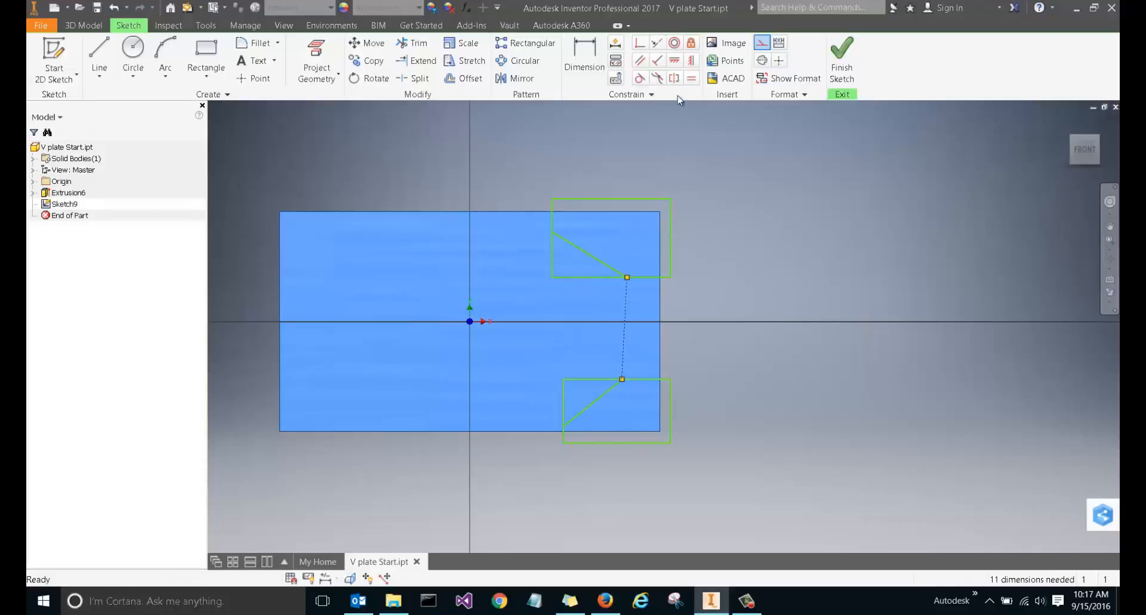
{"action": "left_click", "coordinate": [691, 61]}
{"action": "left_click", "coordinate": [626, 325]}
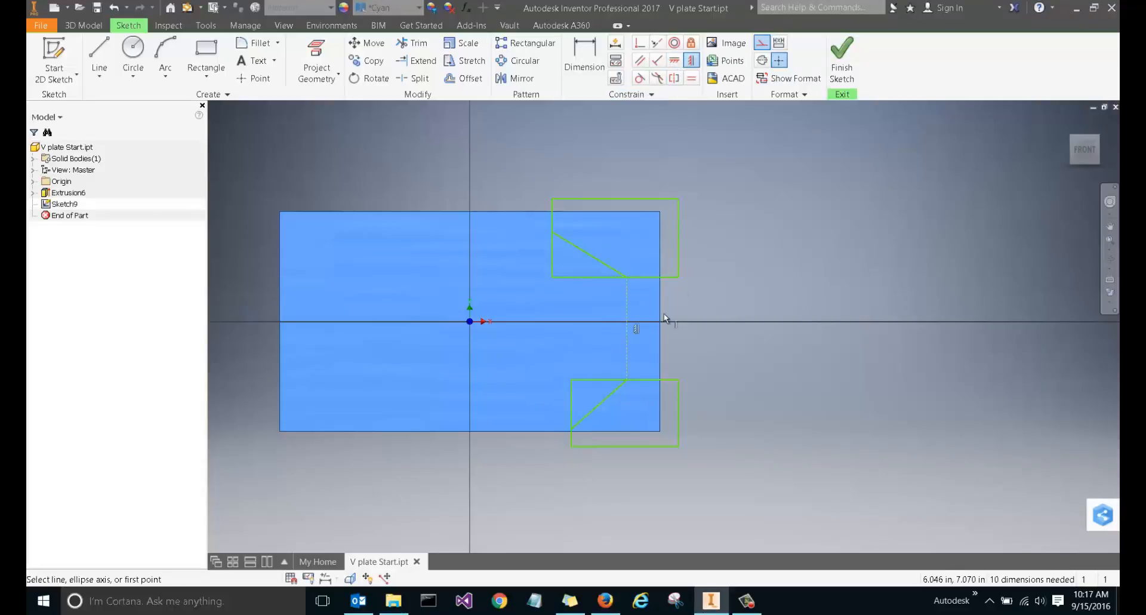
{"action": "right_click", "coordinate": [758, 308]}
{"action": "left_click", "coordinate": [760, 269]}
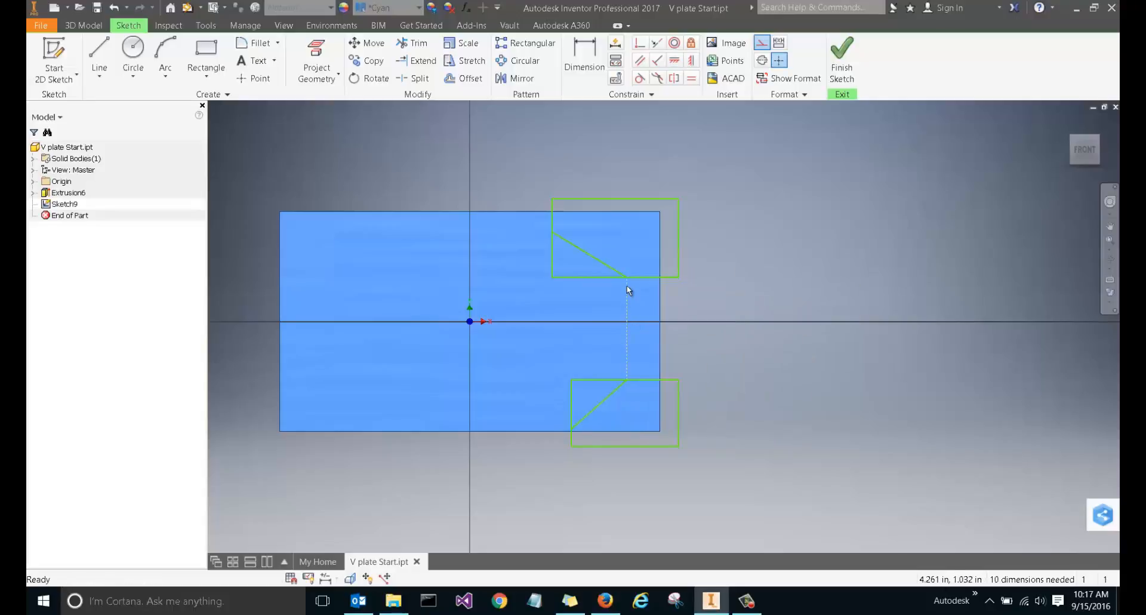
{"action": "mouse_move", "coordinate": [625, 288]}
{"action": "left_mouse_down"}
{"action": "mouse_move", "coordinate": [592, 293]}
{"action": "mouse_move", "coordinate": [639, 287]}
{"action": "mouse_move", "coordinate": [609, 295]}
{"action": "mouse_move", "coordinate": [618, 297]}
{"action": "left_mouse_up"}
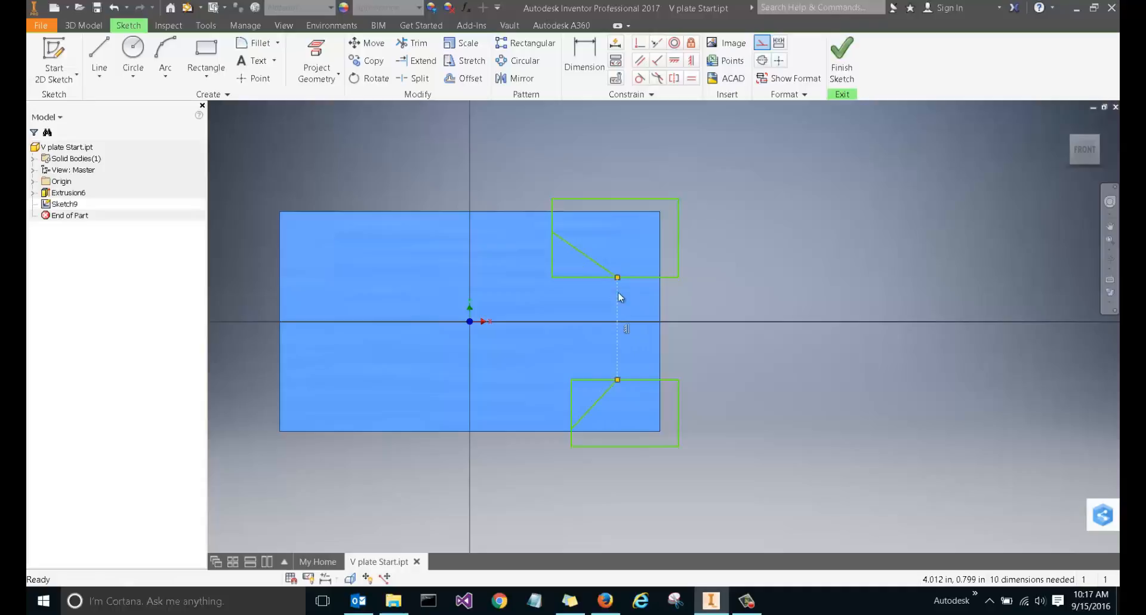
{"action": "left_click", "coordinate": [750, 294]}
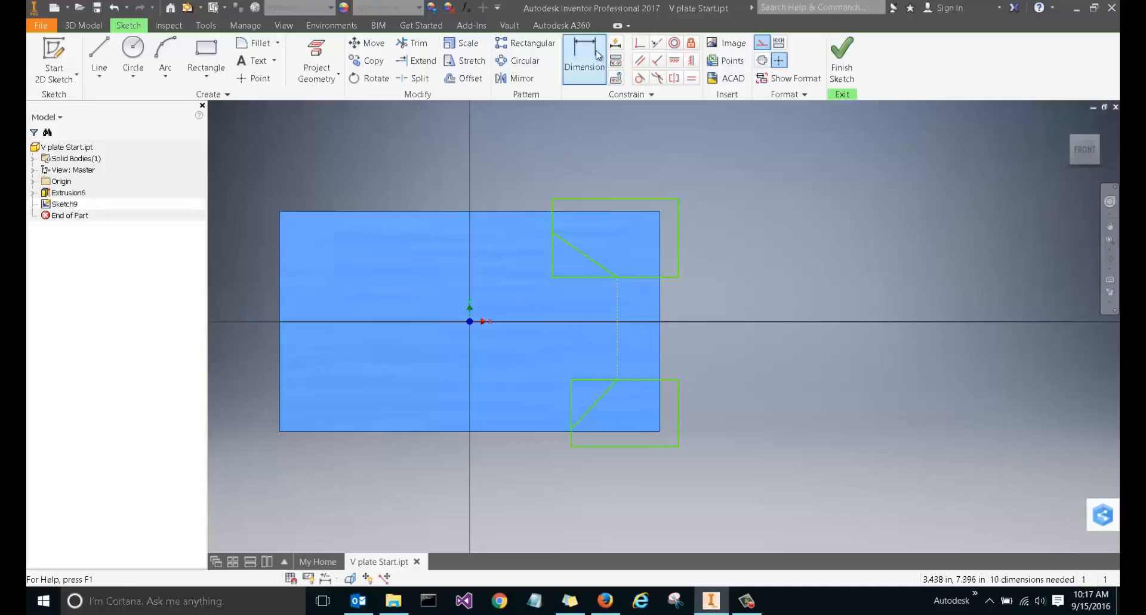
- Make the rectangles' outer edges collinear with the plate's top, right and bottom edges
{"action": "left_click", "coordinate": [656, 42]}
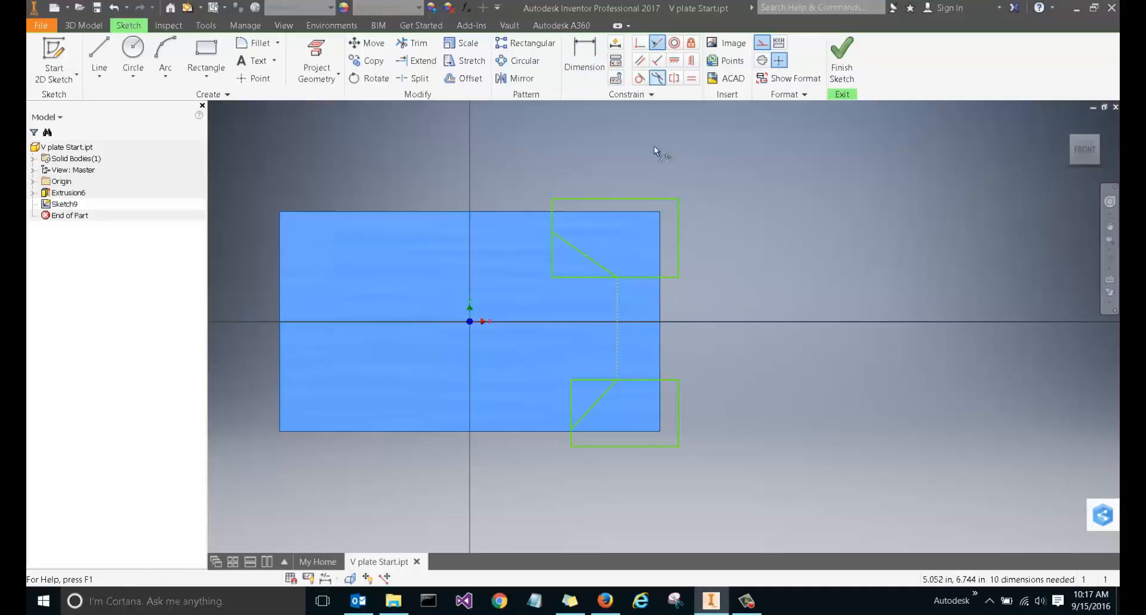
{"action": "left_click", "coordinate": [647, 199]}
{"action": "left_click", "coordinate": [646, 212]}
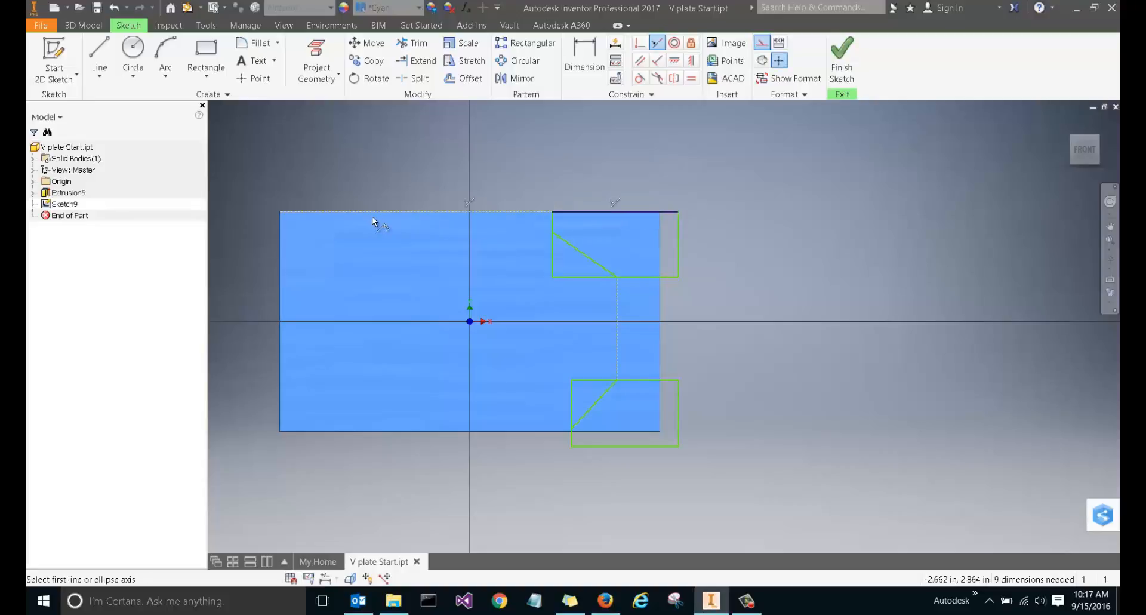
{"action": "left_click", "coordinate": [674, 241]}
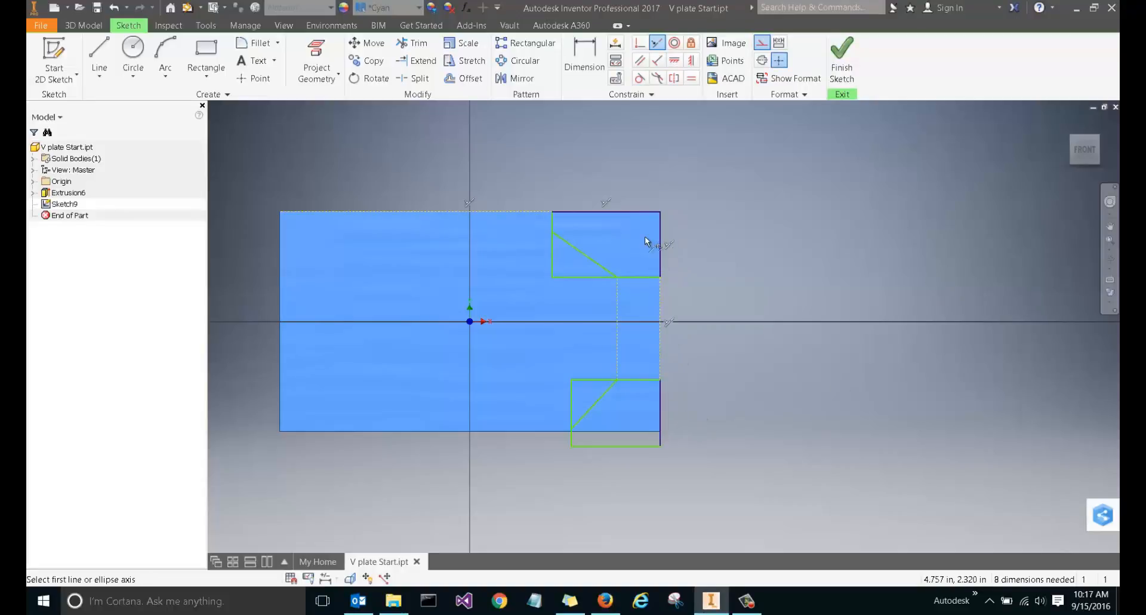
{"action": "left_click", "coordinate": [637, 447]}
{"action": "left_click", "coordinate": [634, 431]}
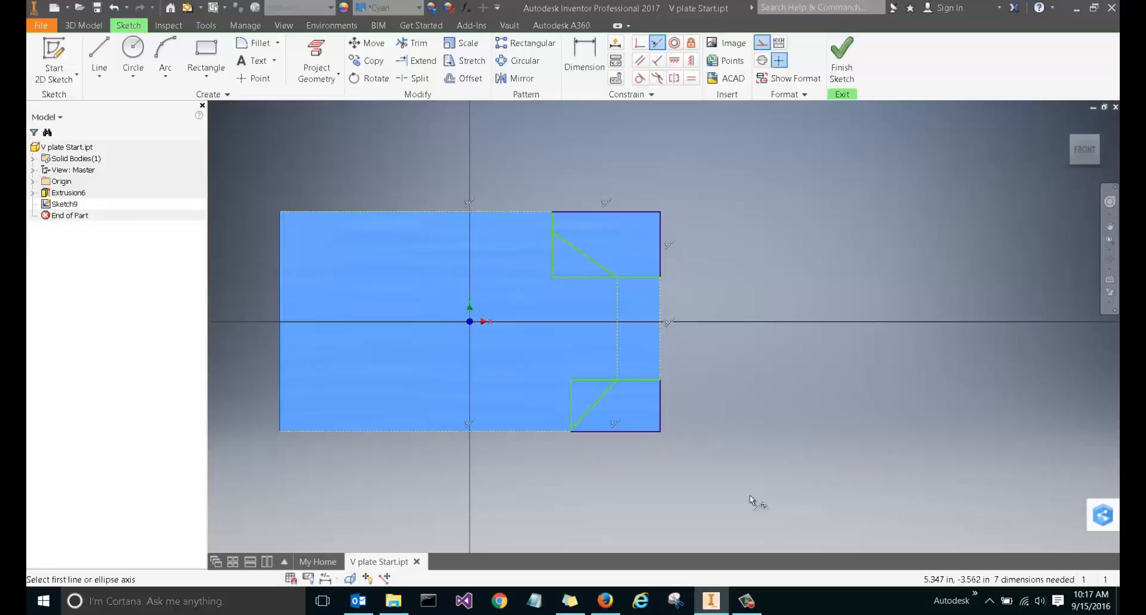
{"action": "right_click", "coordinate": [722, 356]}
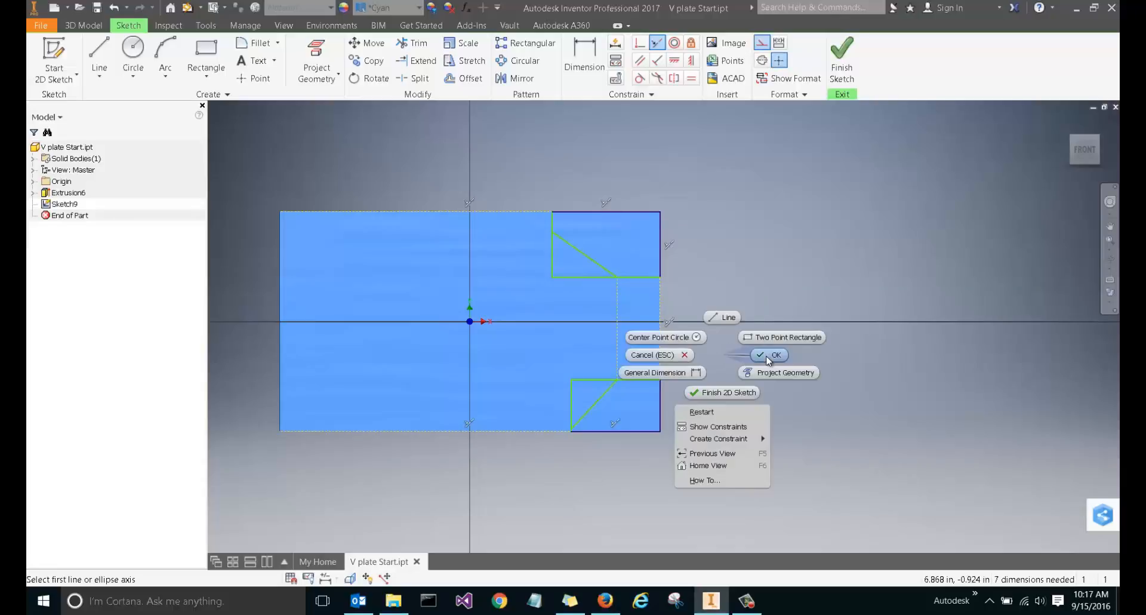
{"action": "left_click", "coordinate": [767, 356]}
- Move the upper rectangle's left edge slightly left and the lower rectangle's left edge slightly right
{"action": "middle_click_drag", "start_coordinate": [687, 351], "coordinate": [700, 303]}
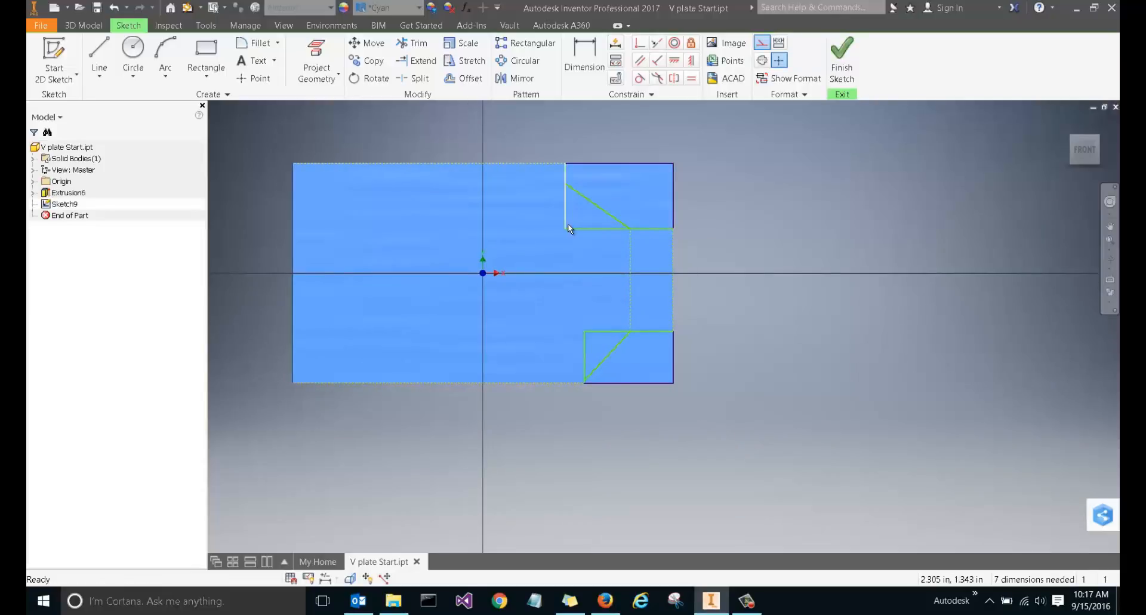
{"action": "mouse_move", "coordinate": [564, 226]}
{"action": "left_mouse_down"}
{"action": "mouse_move", "coordinate": [527, 218]}
{"action": "mouse_move", "coordinate": [561, 223]}
{"action": "left_mouse_up"}
{"action": "mouse_move", "coordinate": [585, 357]}
{"action": "left_mouse_down"}
{"action": "mouse_move", "coordinate": [532, 361]}
{"action": "mouse_move", "coordinate": [595, 347]}
{"action": "left_mouse_up"}
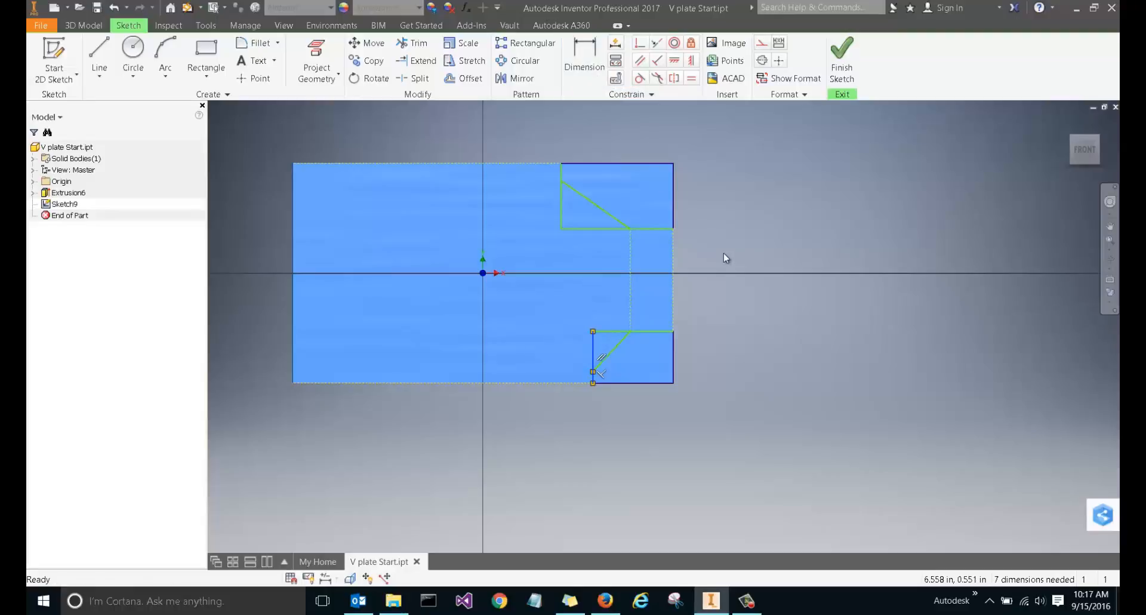
- Draw a horizontal construction line from the origin to the midpoint of the plate's right edge
{"action": "left_click", "coordinate": [99, 54]}
{"action": "left_click", "coordinate": [483, 273]}
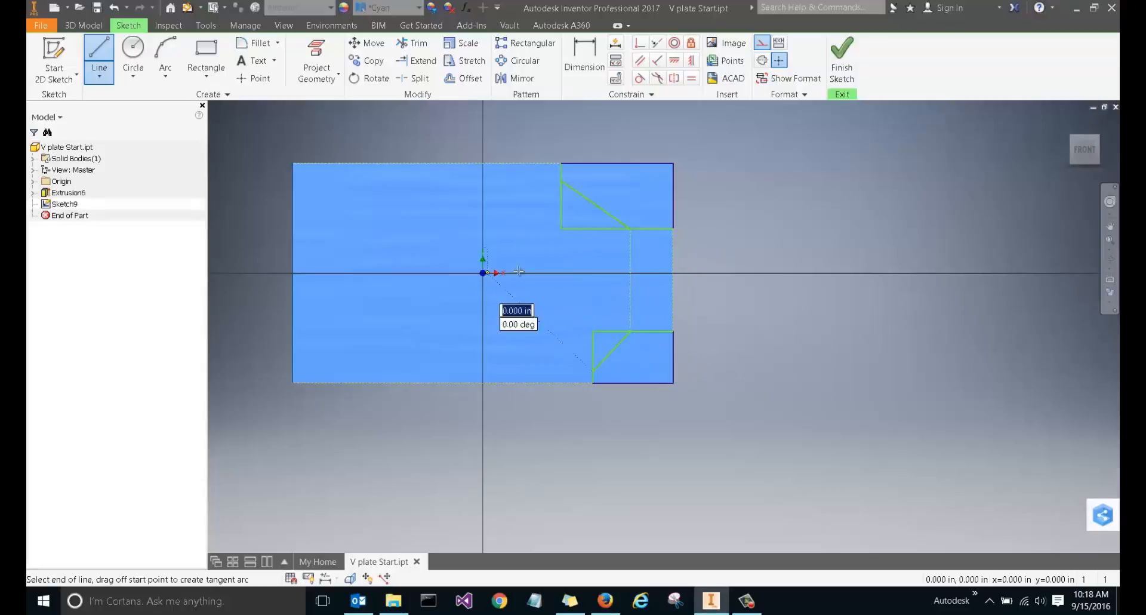
{"action": "key", "text": "Escape"}
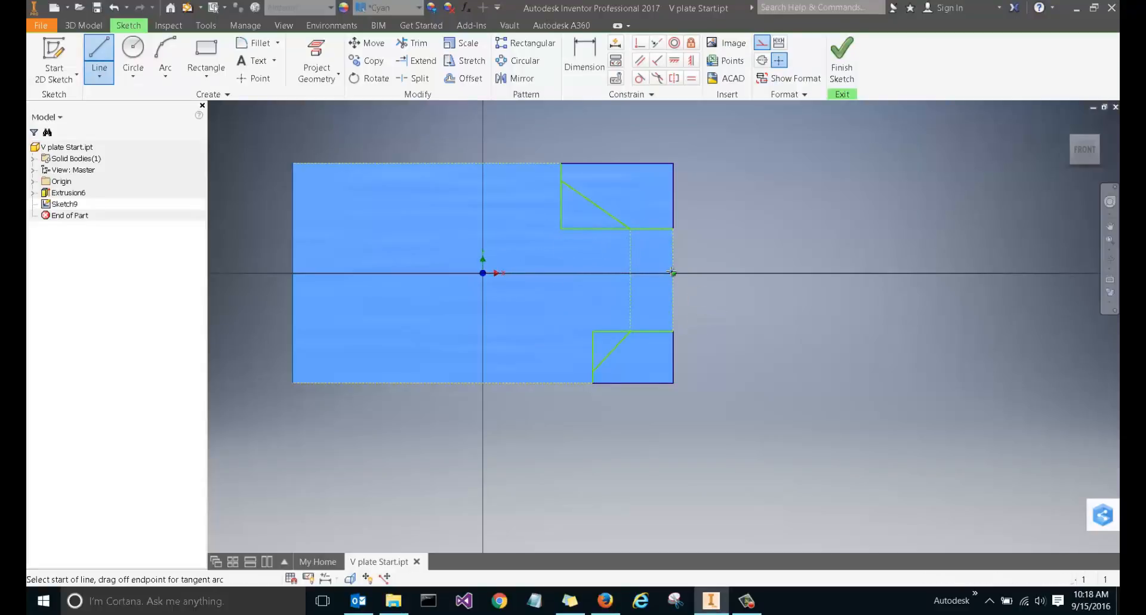
{"action": "right_click", "coordinate": [714, 295]}
{"action": "left_click", "coordinate": [754, 296]}
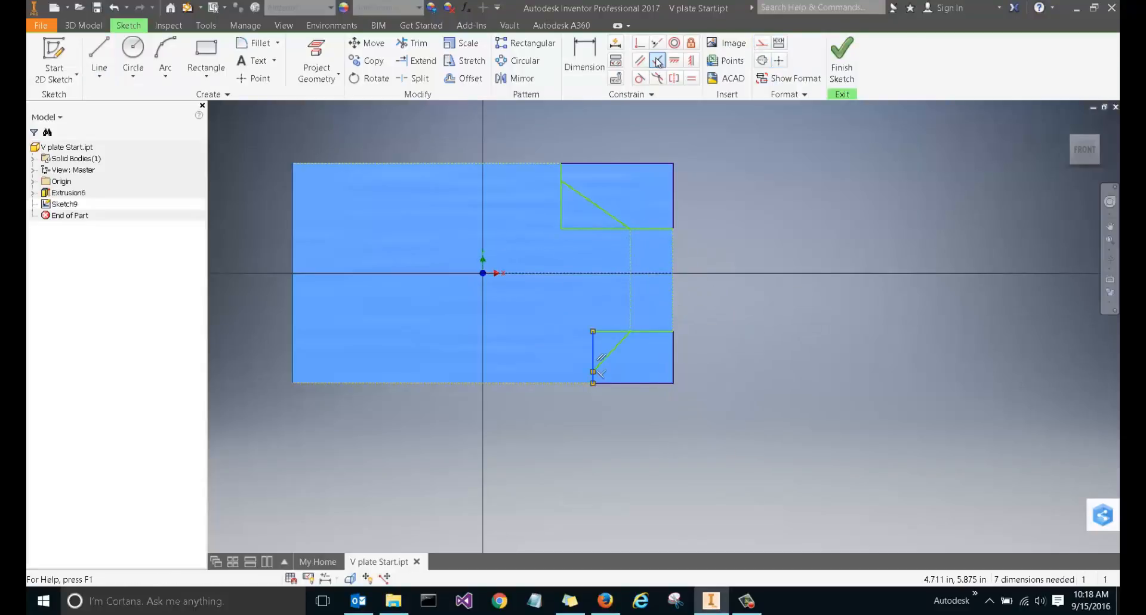
- Make the two diagonal lines symmetric about the horizontal construction line
{"action": "left_click", "coordinate": [680, 78]}
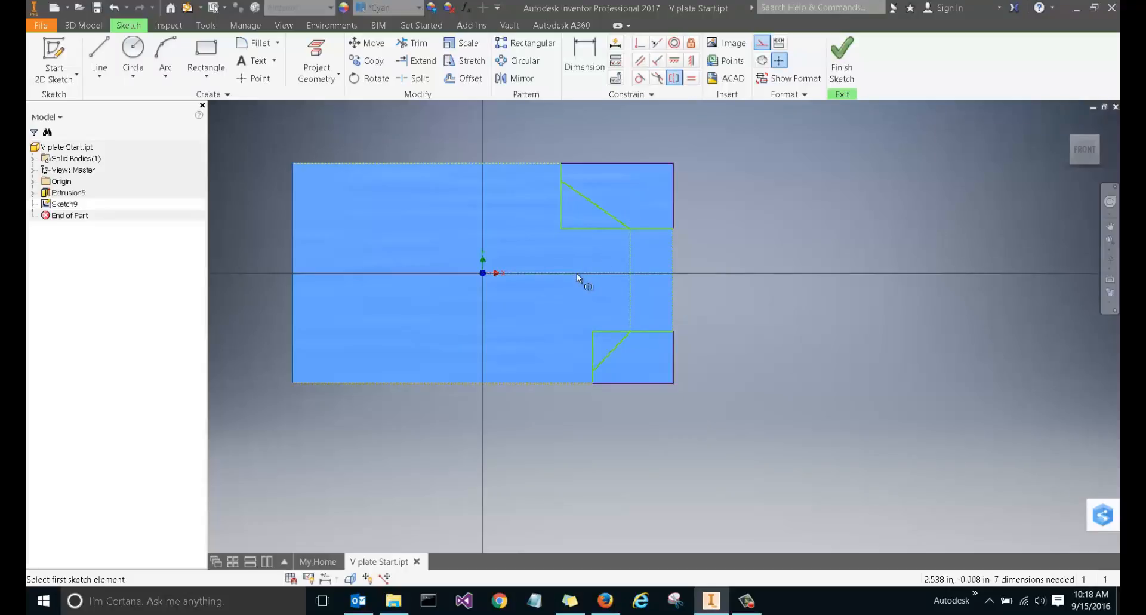
{"action": "left_click", "coordinate": [591, 204]}
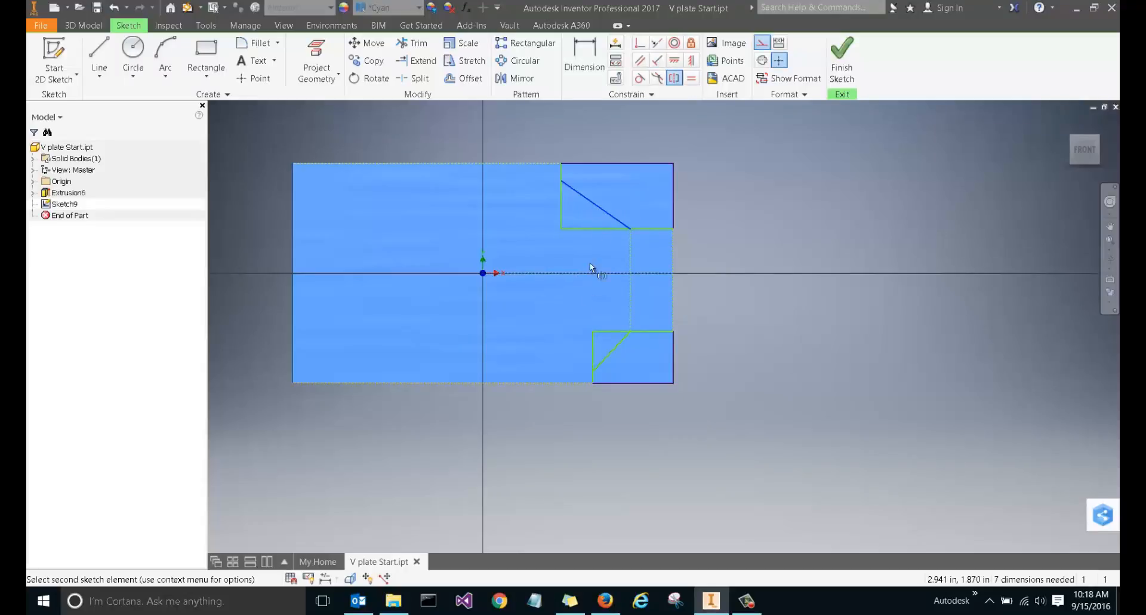
{"action": "left_click", "coordinate": [603, 360]}
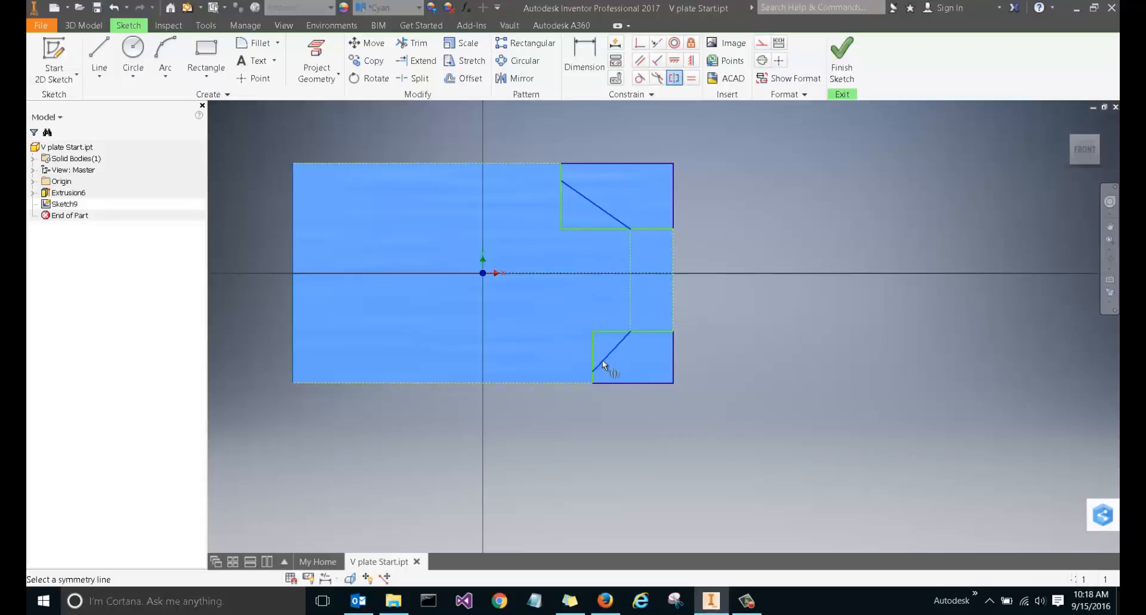
{"action": "left_click", "coordinate": [569, 273]}
{"action": "right_click", "coordinate": [749, 236]}
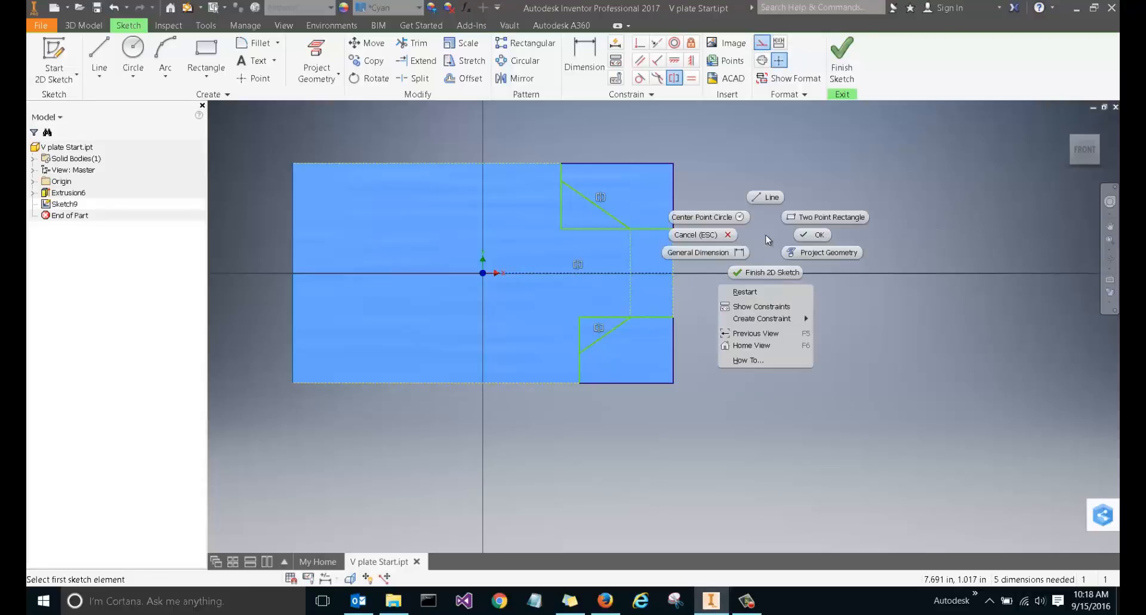
{"action": "left_click", "coordinate": [797, 234]}
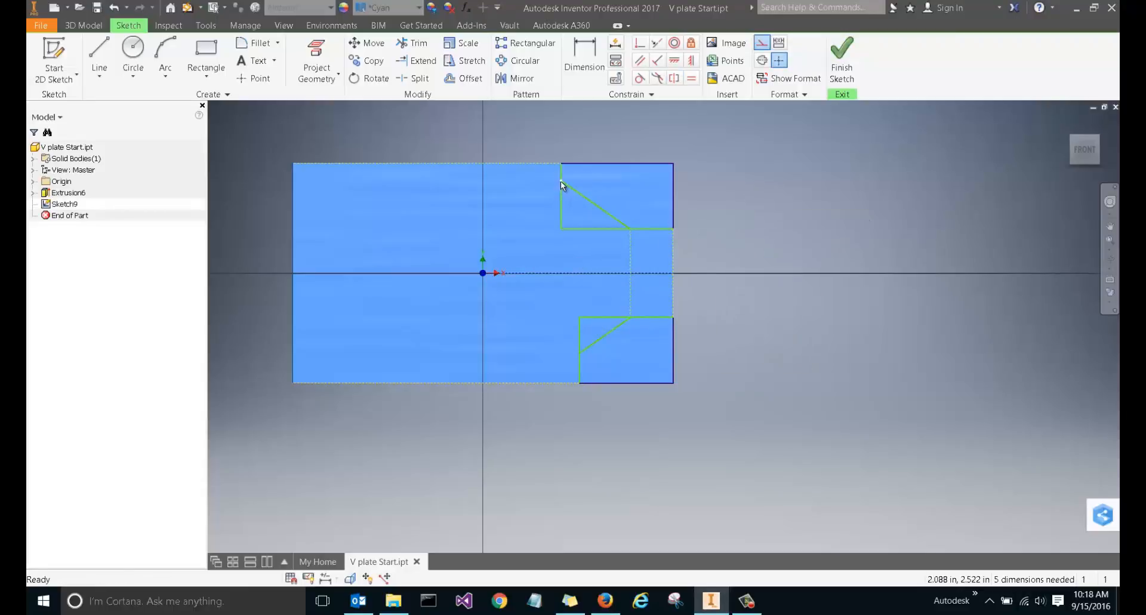
- Shift the vertical construction line left and the upper rectangle's left edge right until it lines up with the lower rectangle's
{"action": "mouse_move", "coordinate": [561, 181]}
{"action": "left_mouse_down"}
{"action": "mouse_move", "coordinate": [565, 204]}
{"action": "mouse_move", "coordinate": [567, 190]}
{"action": "left_mouse_up"}
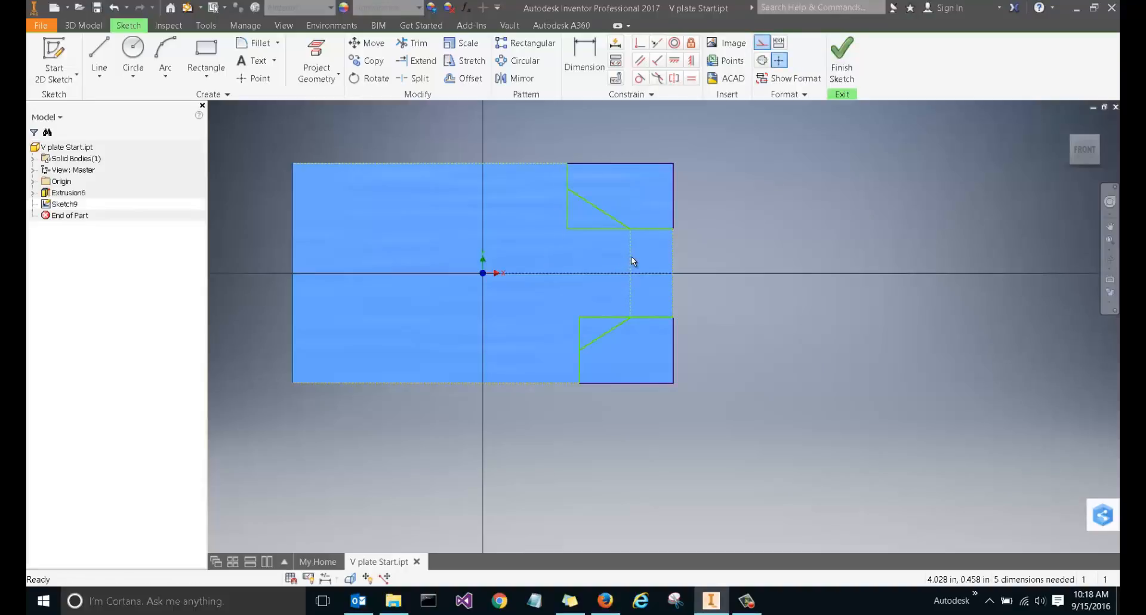
{"action": "mouse_move", "coordinate": [632, 256]}
{"action": "left_mouse_down"}
{"action": "mouse_move", "coordinate": [611, 257]}
{"action": "mouse_move", "coordinate": [642, 252]}
{"action": "mouse_move", "coordinate": [624, 254]}
{"action": "left_mouse_up"}
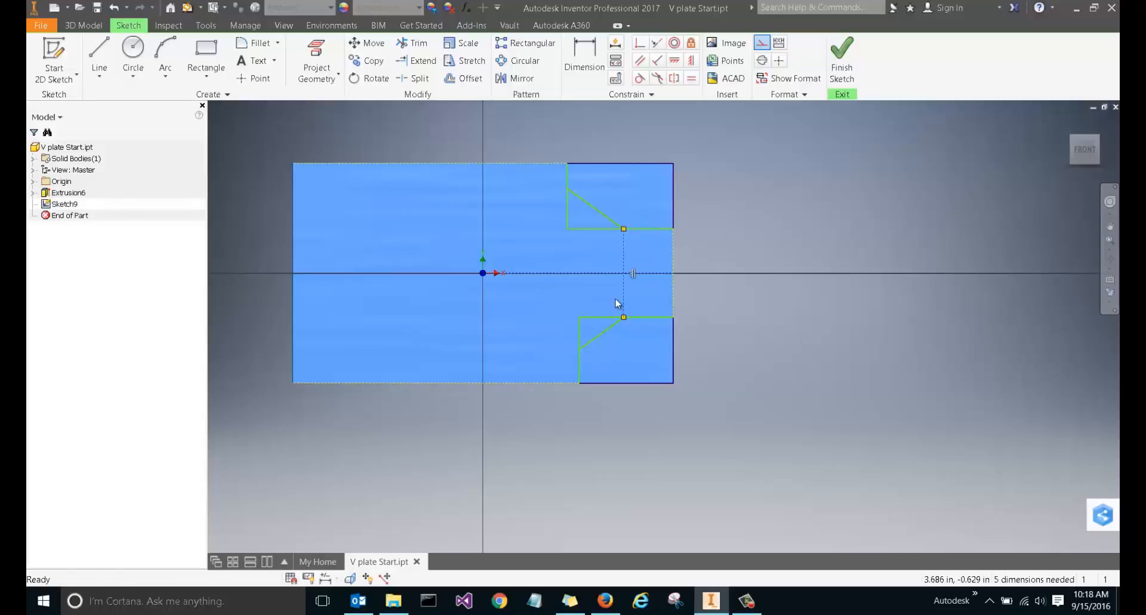
{"action": "mouse_move", "coordinate": [565, 191]}
{"action": "left_mouse_down"}
{"action": "mouse_move", "coordinate": [556, 192]}
{"action": "mouse_move", "coordinate": [577, 192]}
{"action": "left_mouse_up"}
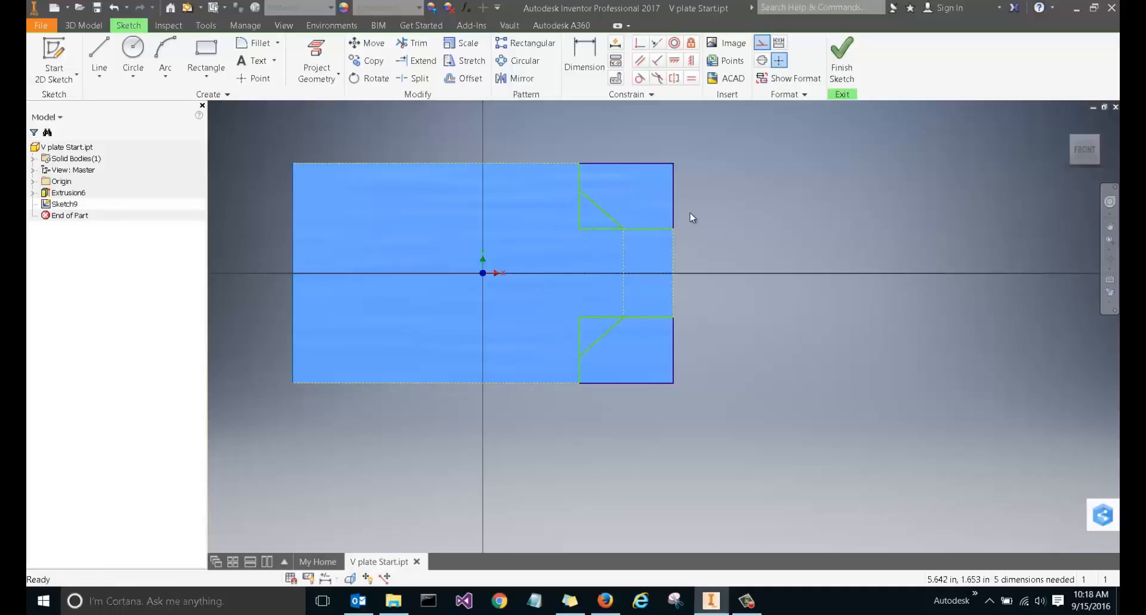
- Dimension the angle between the upper diagonal and the upper rectangle's lower edge at 45 degrees
{"action": "key", "text": "d"}
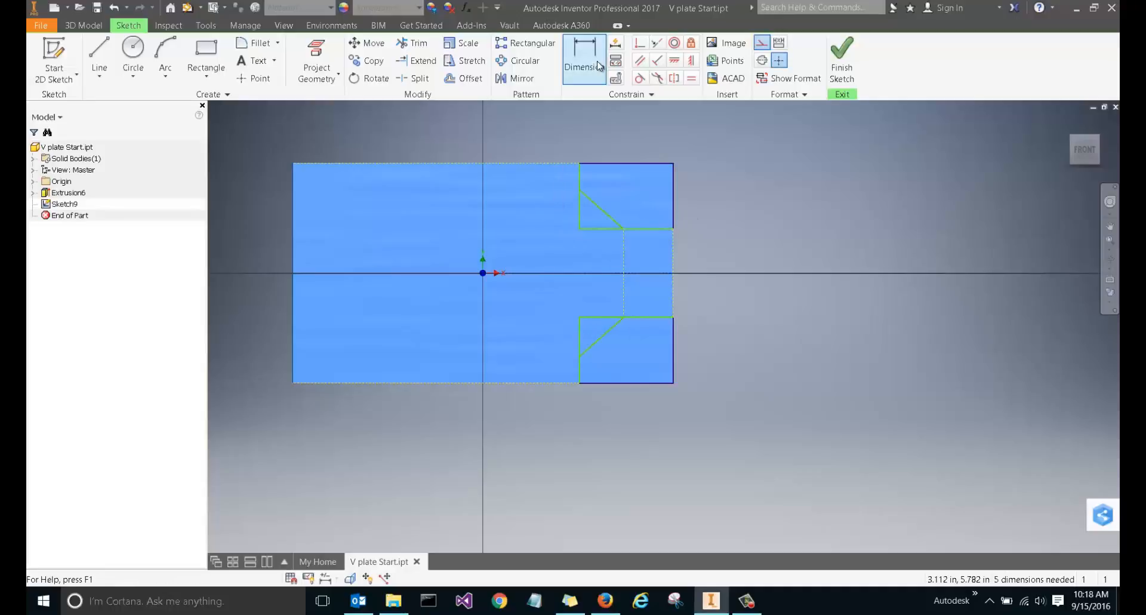
{"action": "left_click", "coordinate": [595, 229]}
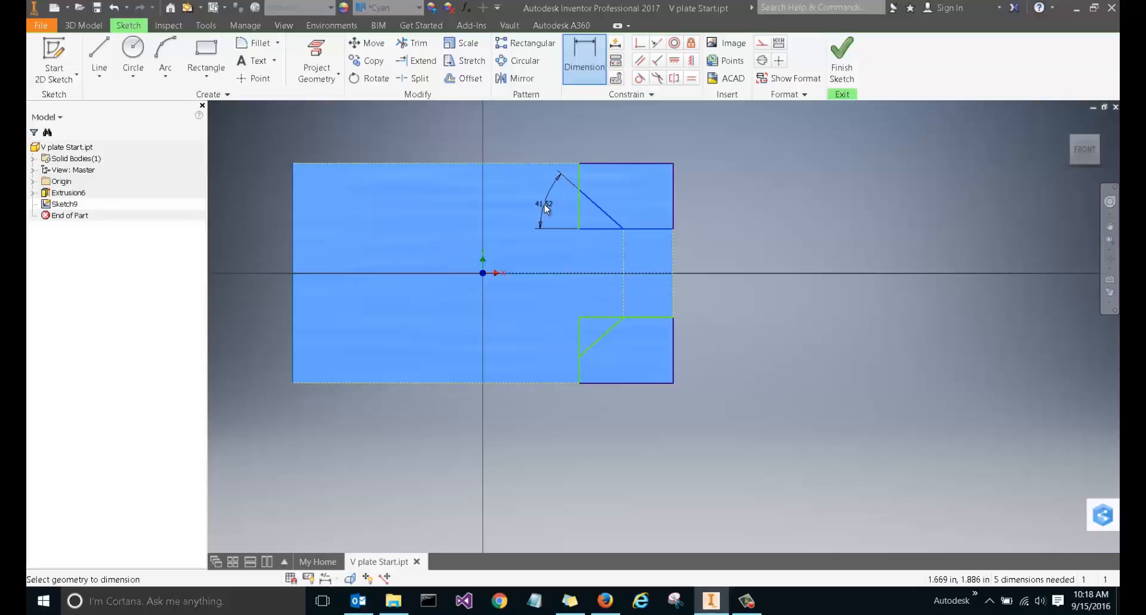
{"action": "left_click", "coordinate": [545, 204]}
{"action": "type", "text": "45"}
{"action": "key", "text": "Return"}
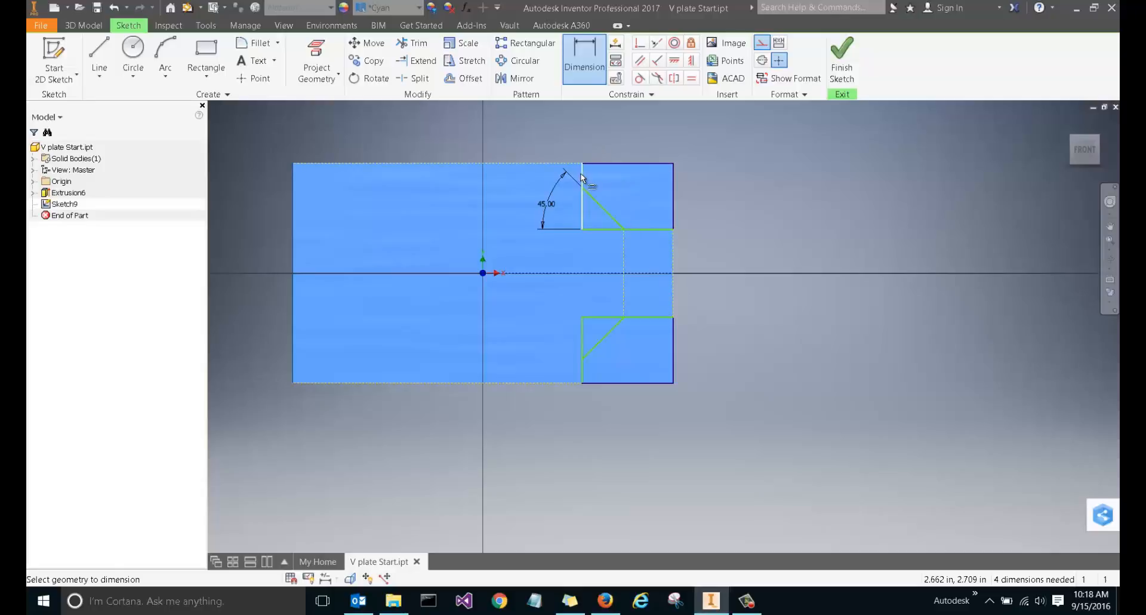
- Dimension the upper rectangle's width from its left edge to the plate's right edge at 3.25 in
{"action": "left_click", "coordinate": [673, 163]}
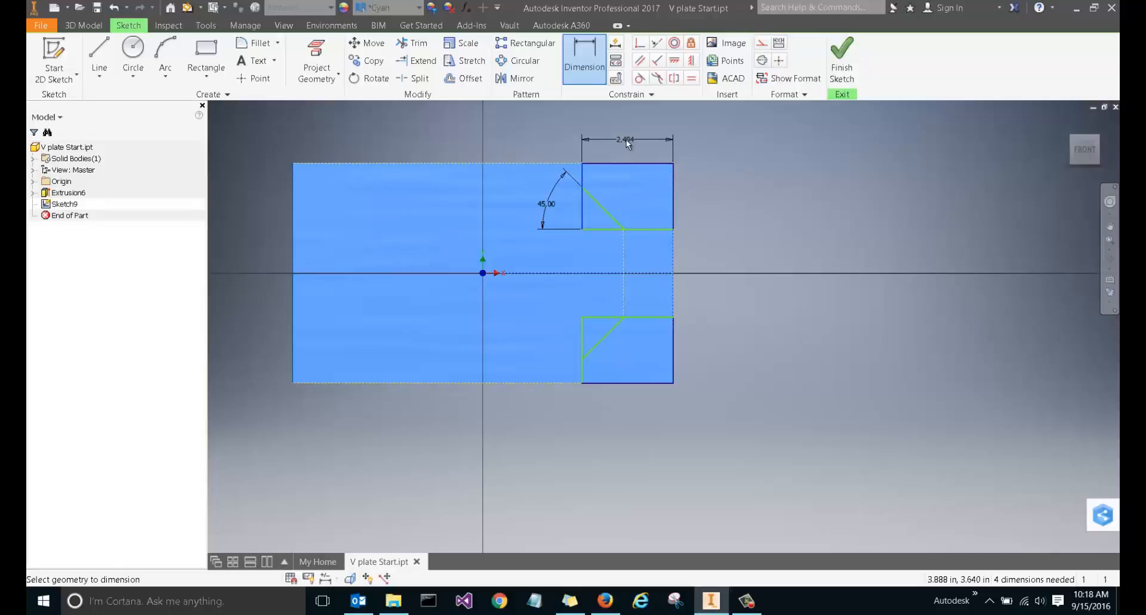
{"action": "left_click", "coordinate": [626, 138]}
{"action": "type", "text": "3.25"}
{"action": "key", "text": "Return"}
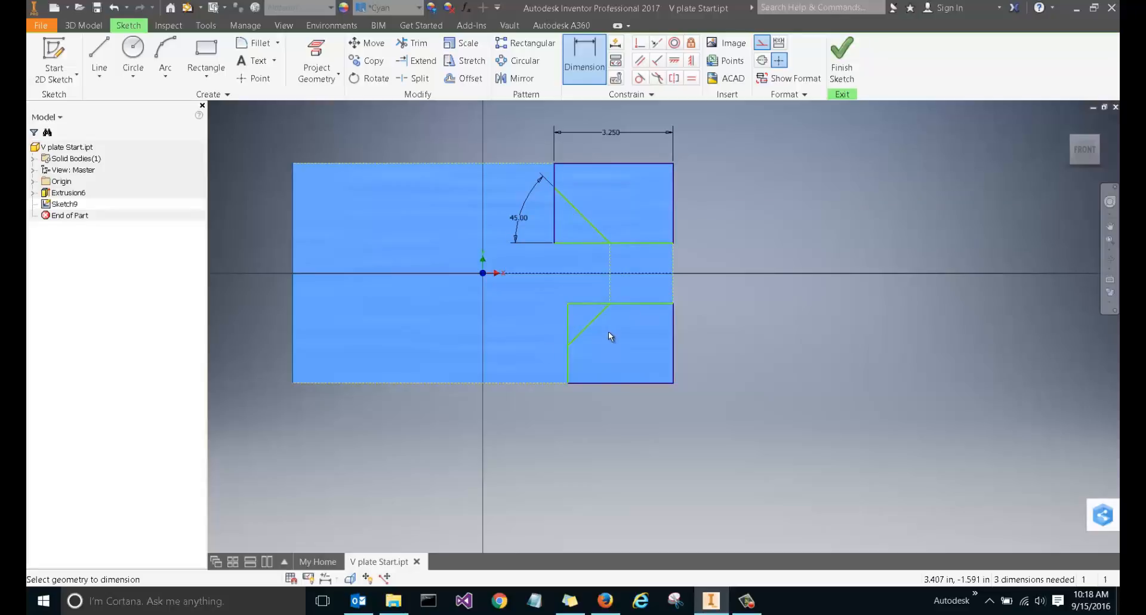
- Dimension the lower rectangle's width at 2.5 in, placing the dimension below the plate
{"action": "left_click", "coordinate": [567, 365]}
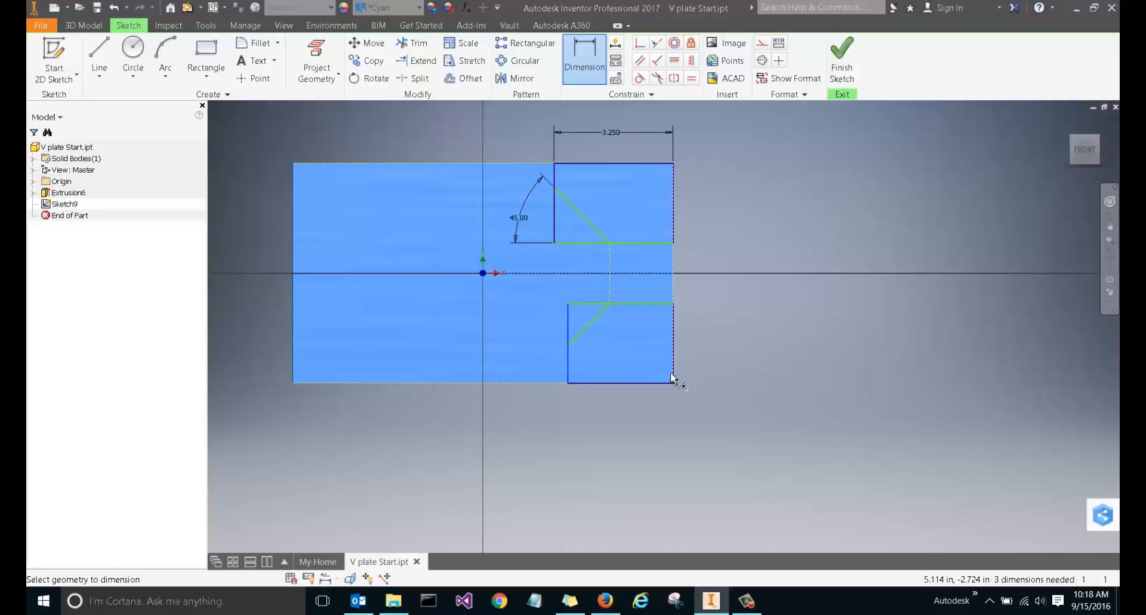
{"action": "left_click", "coordinate": [628, 407]}
{"action": "type", "text": "2.5"}
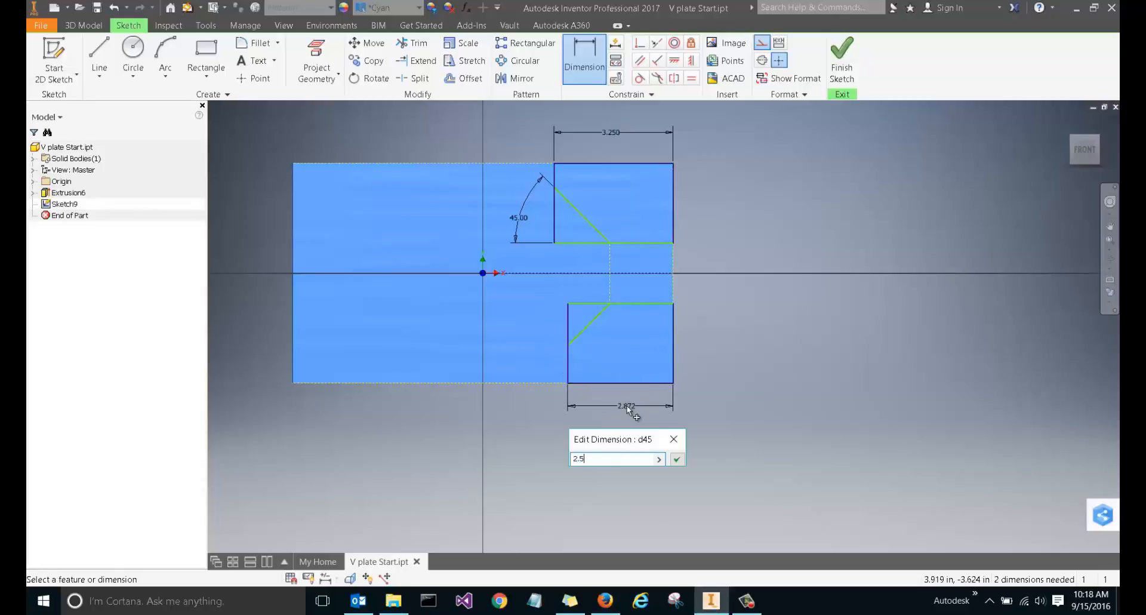
{"action": "key", "text": "Return"}
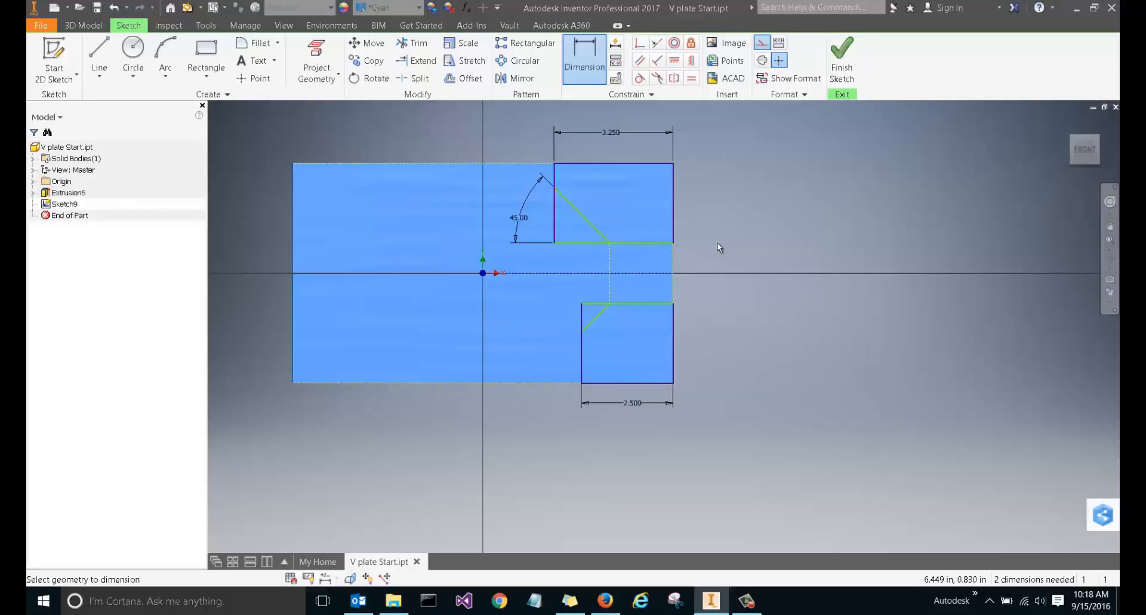
- Dimension the horizontal distance from the upper diagonal's lower endpoint to the plate's right edge at 1.5 in
{"action": "left_click", "coordinate": [610, 243]}
{"action": "left_click", "coordinate": [673, 233]}
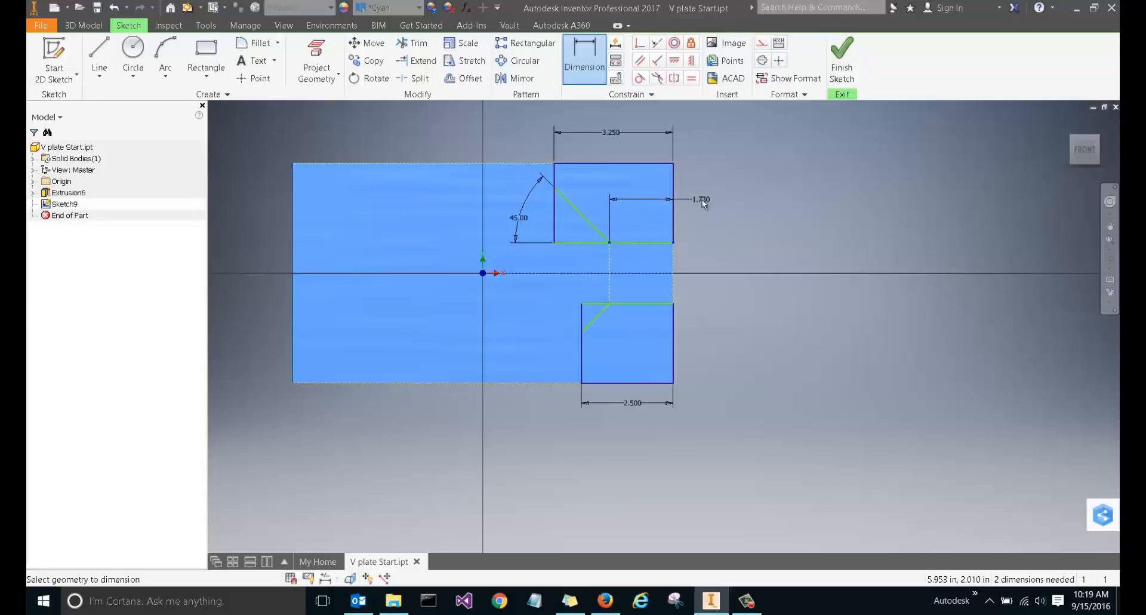
{"action": "left_click", "coordinate": [700, 199]}
{"action": "type", "text": "1.5"}
{"action": "key", "text": "Return"}
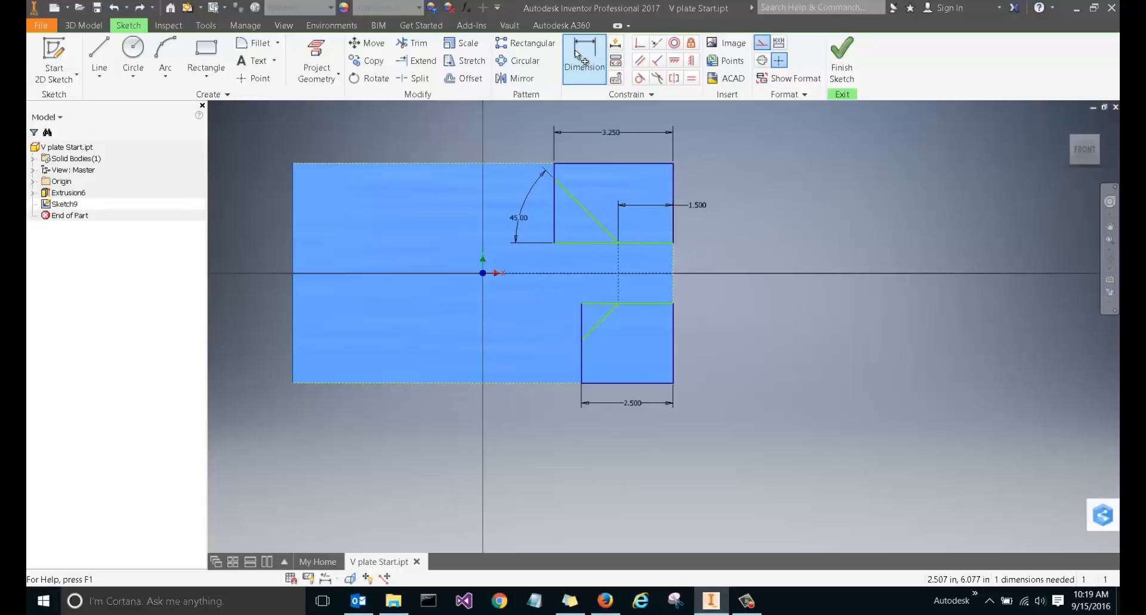
- Dimension the vertical gap between the two rectangles' inner horizontal edges at 3 in
{"action": "left_click", "coordinate": [659, 244]}
{"action": "left_click", "coordinate": [656, 302]}
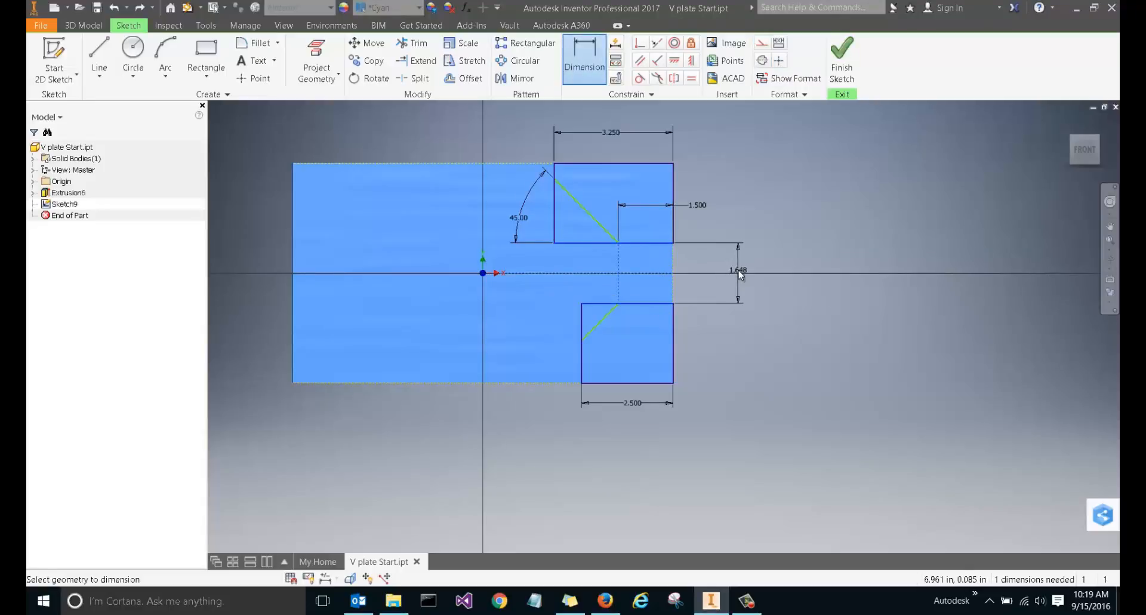
{"action": "left_click", "coordinate": [740, 271]}
{"action": "type", "text": "3"}
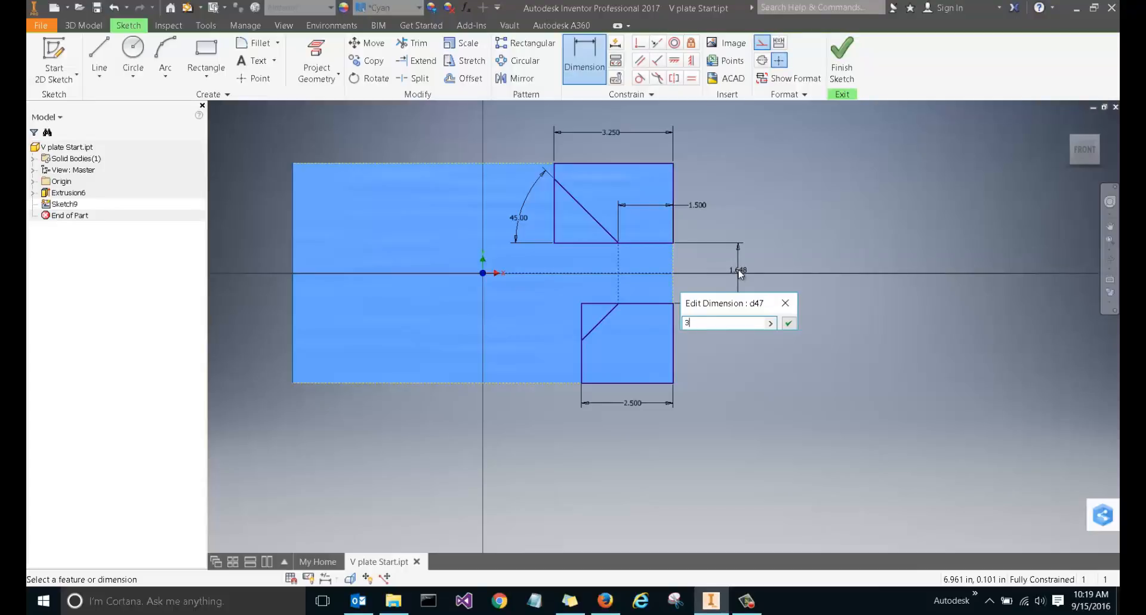
{"action": "key", "text": "Return"}
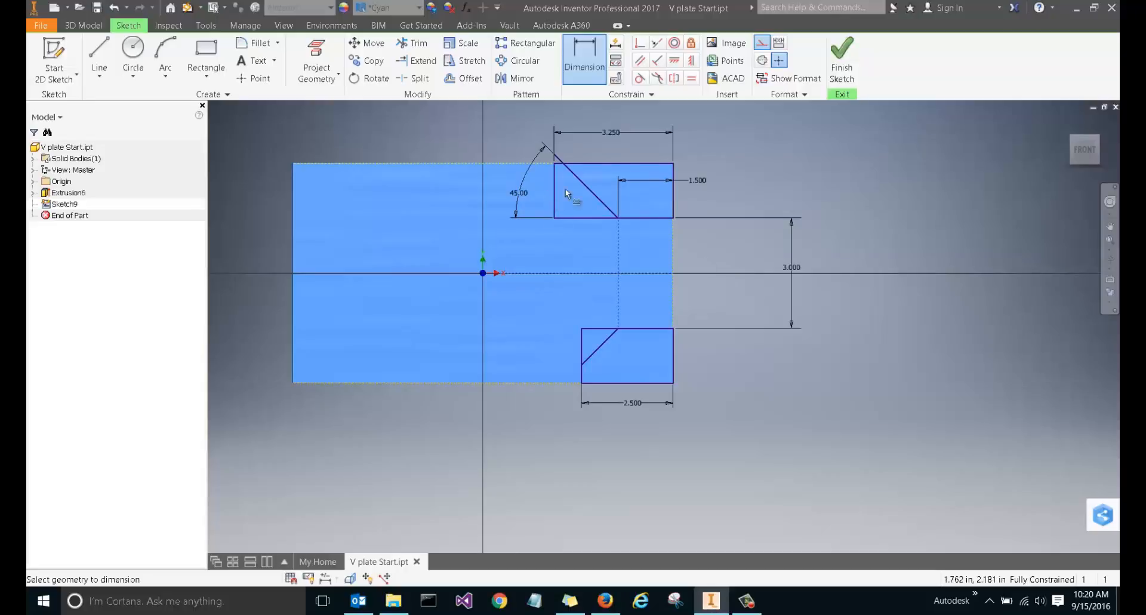
- Set the distance from the upper diagonal's lower endpoint to the plate's right edge to 1.25 in
{"action": "double_click", "coordinate": [704, 182]}
{"action": "type", "text": "1.25"}
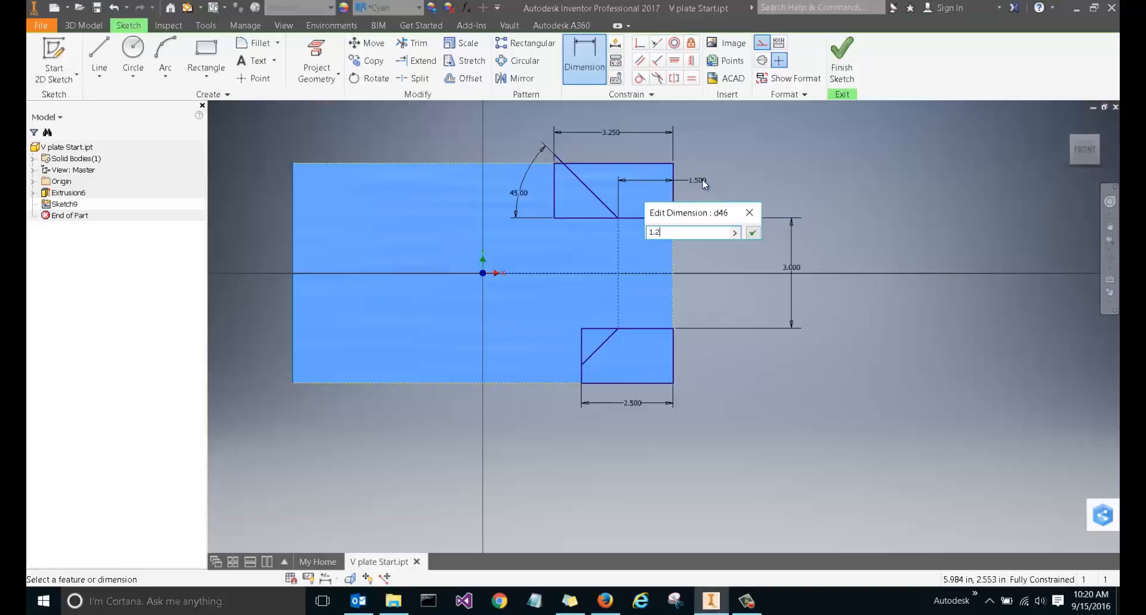
{"action": "key", "text": "Return"}
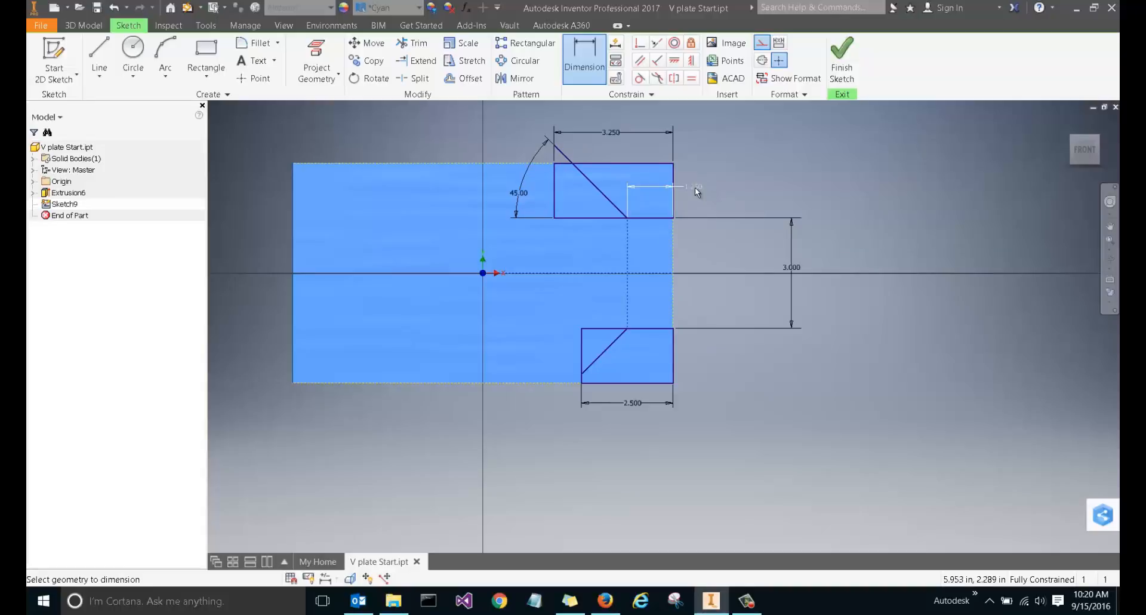
- Set the distance from the upper diagonal's lower endpoint to the plate's right edge to 2 in
{"action": "double_click", "coordinate": [695, 187]}
{"action": "type", "text": "2"}
{"action": "key", "text": "Return"}
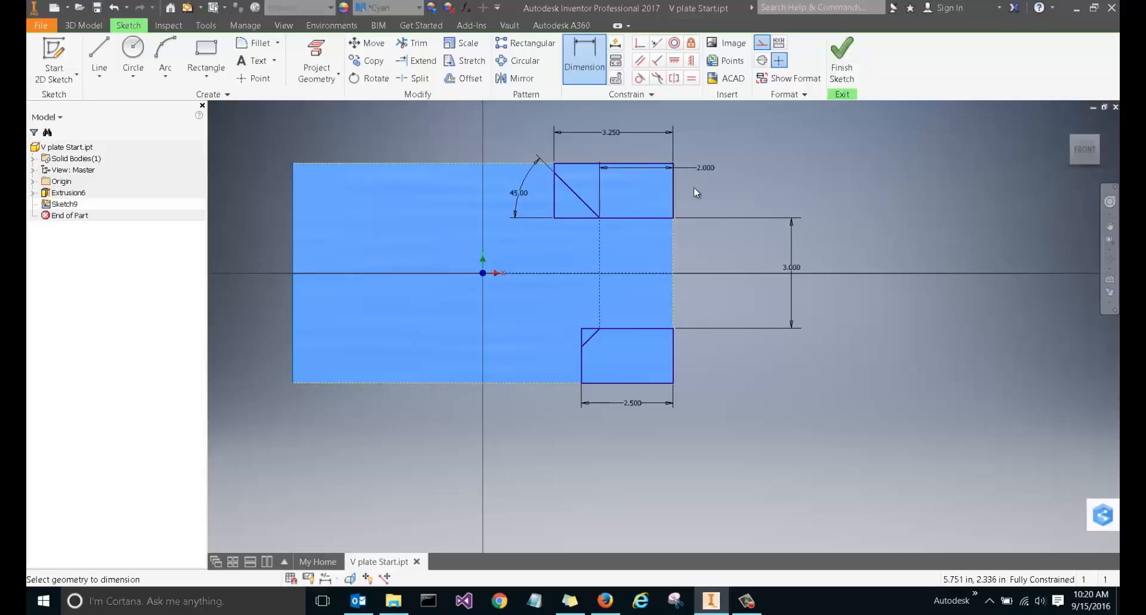
- Finish the sketch and extrude-cut the upper corner area beside the diagonal and the lower corner area through all of the plate
{"action": "left_click", "coordinate": [842, 64]}
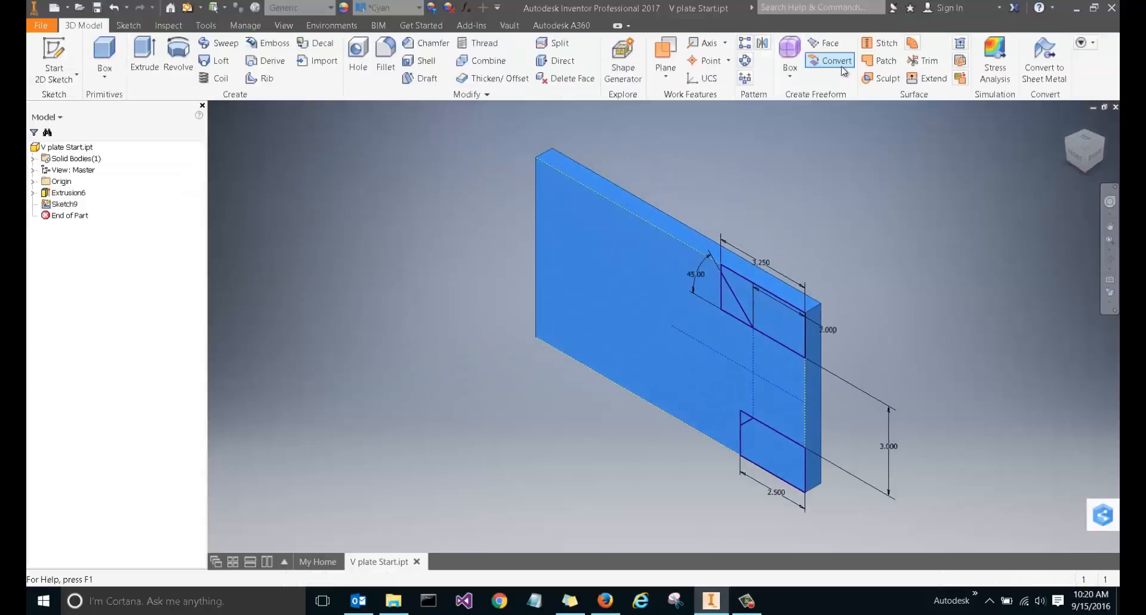
{"action": "left_click", "coordinate": [144, 57]}
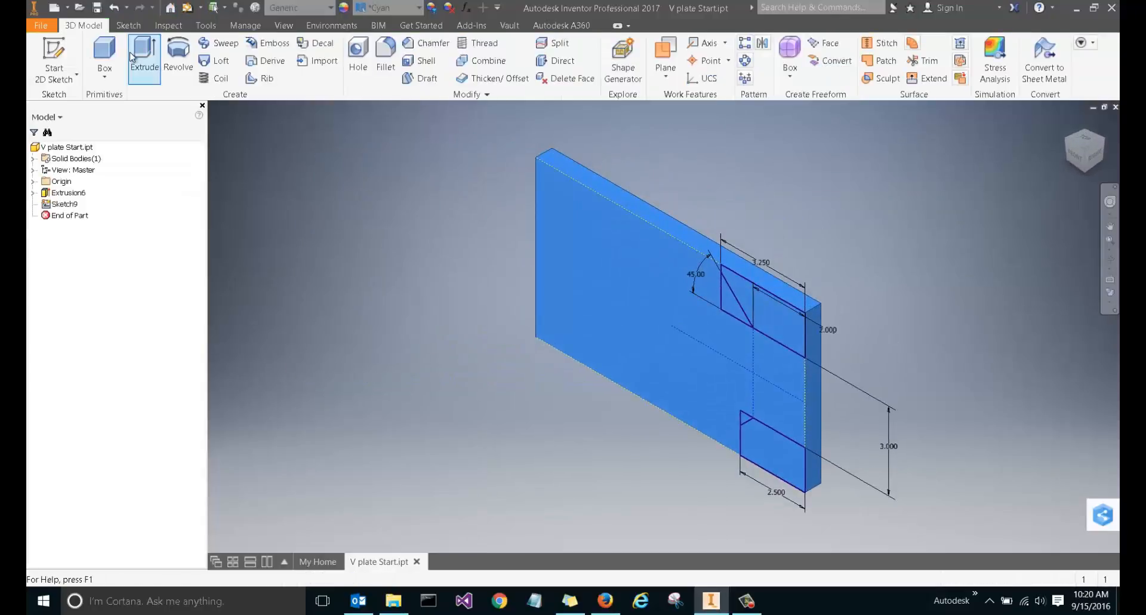
{"action": "left_click", "coordinate": [766, 305]}
{"action": "left_click", "coordinate": [771, 454]}
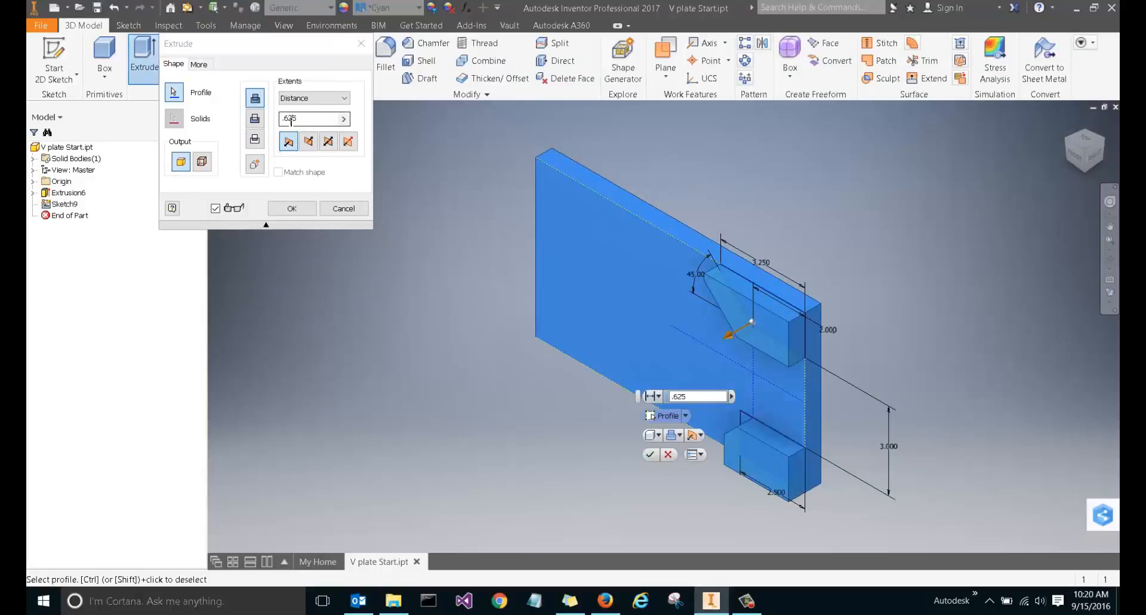
{"action": "left_click", "coordinate": [255, 118]}
{"action": "left_click", "coordinate": [315, 98]}
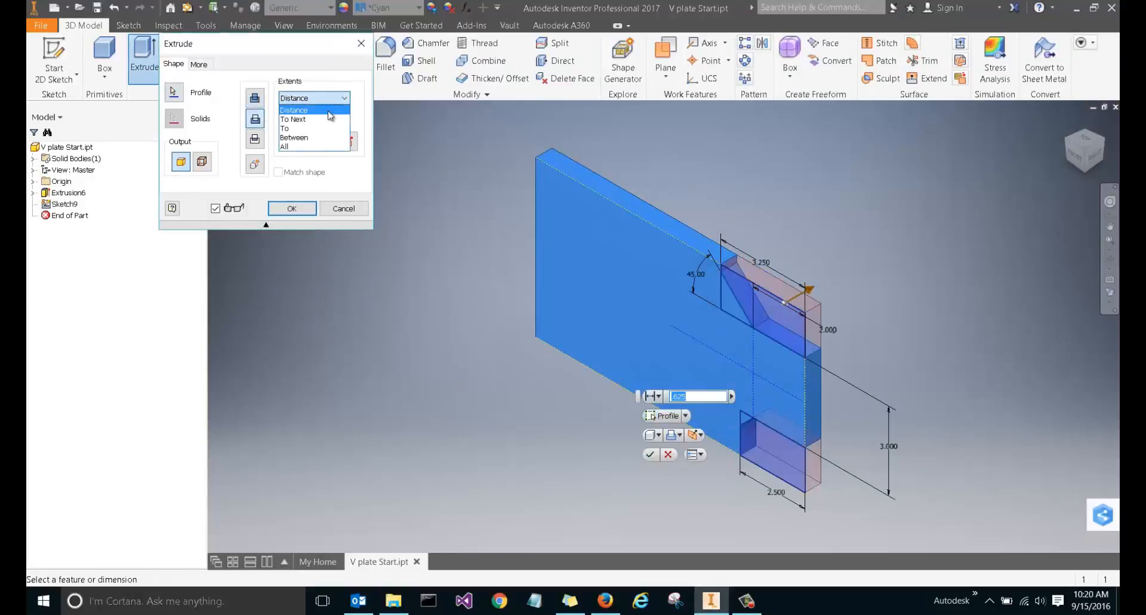
{"action": "left_click", "coordinate": [317, 146]}
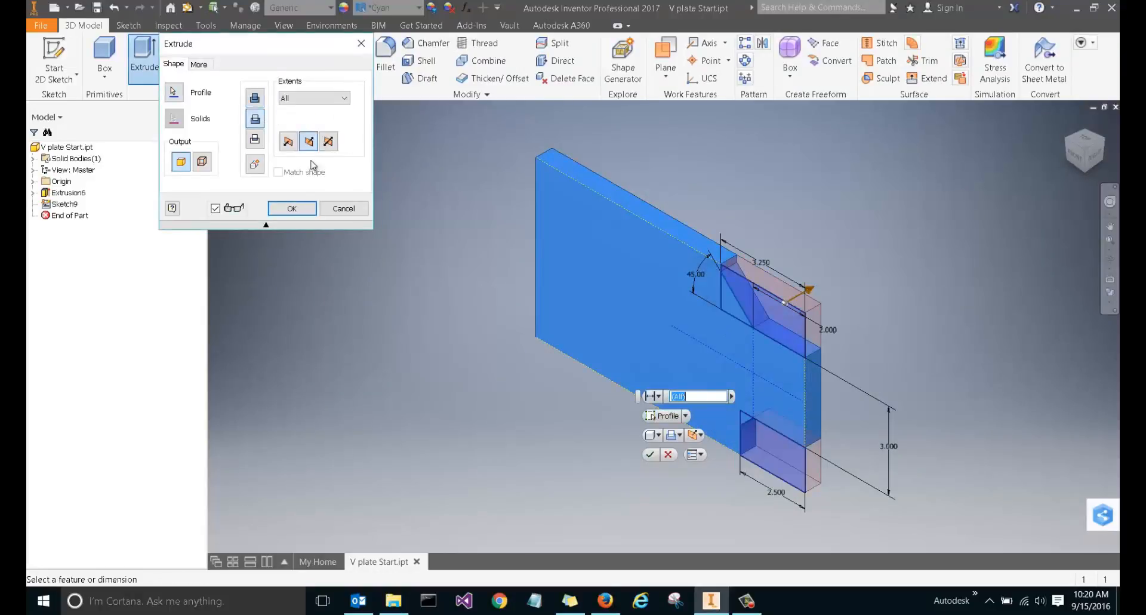
{"action": "left_click", "coordinate": [292, 208]}
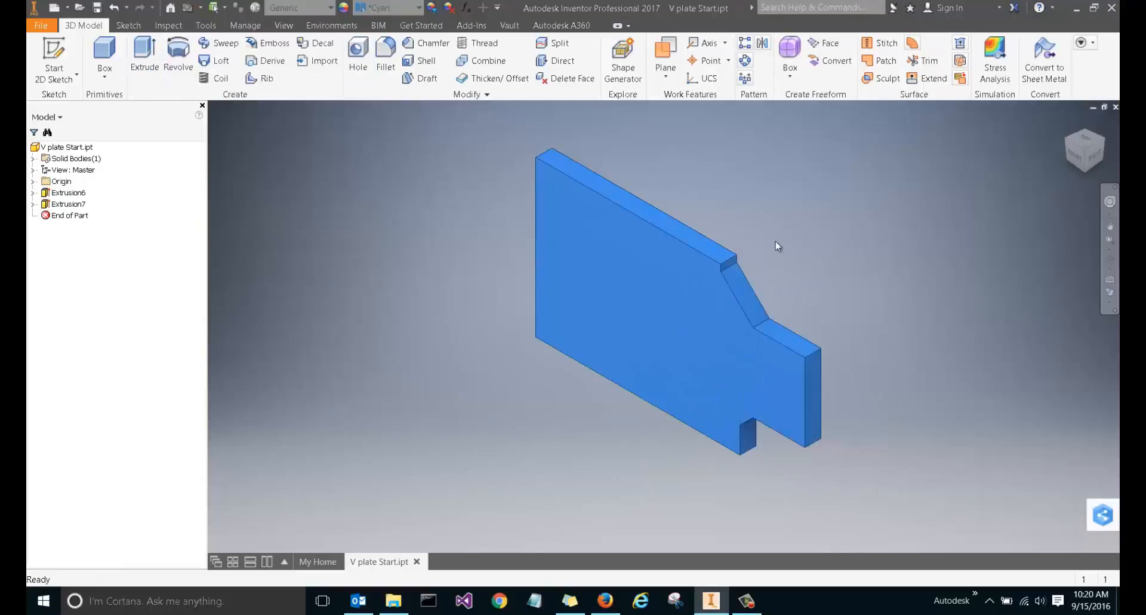
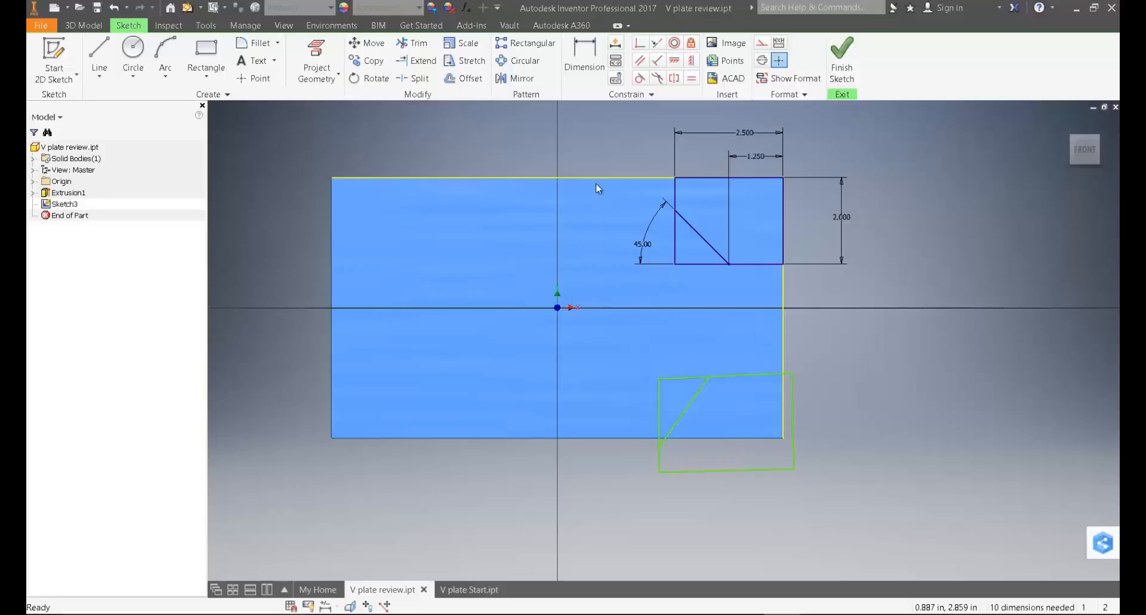
- In the V plate review sketch, show all degrees of freedom and shift the unconstrained lower profile's bottom edge
{"action": "right_click", "coordinate": [825, 293]}
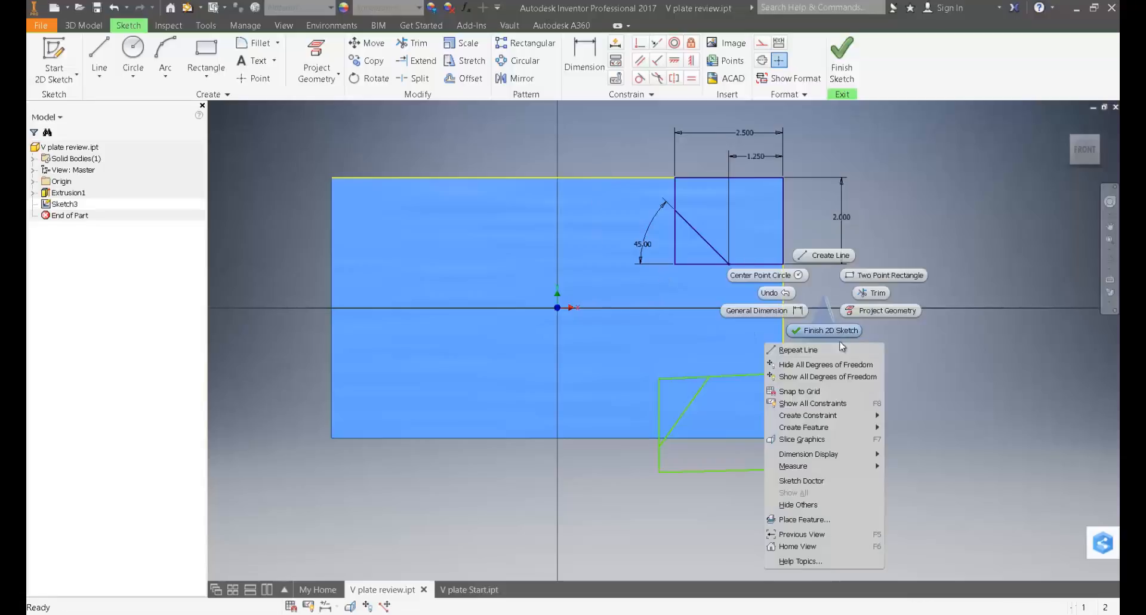
{"action": "left_click", "coordinate": [857, 376]}
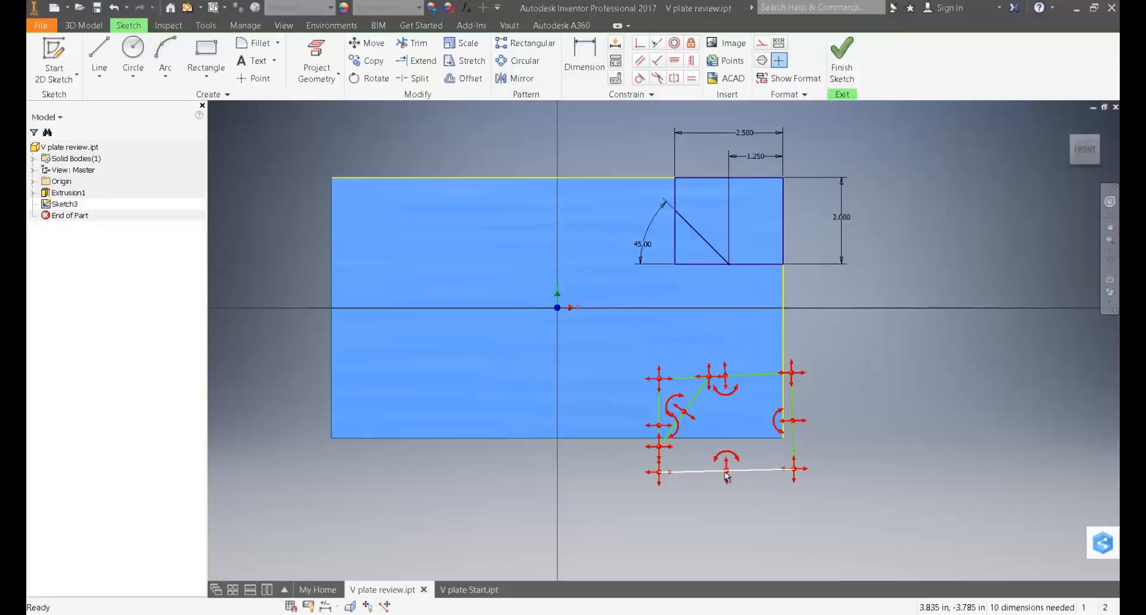
{"action": "mouse_move", "coordinate": [727, 470]}
{"action": "left_mouse_down"}
{"action": "mouse_move", "coordinate": [794, 475]}
{"action": "mouse_move", "coordinate": [777, 471]}
{"action": "mouse_move", "coordinate": [799, 463]}
{"action": "left_mouse_up"}
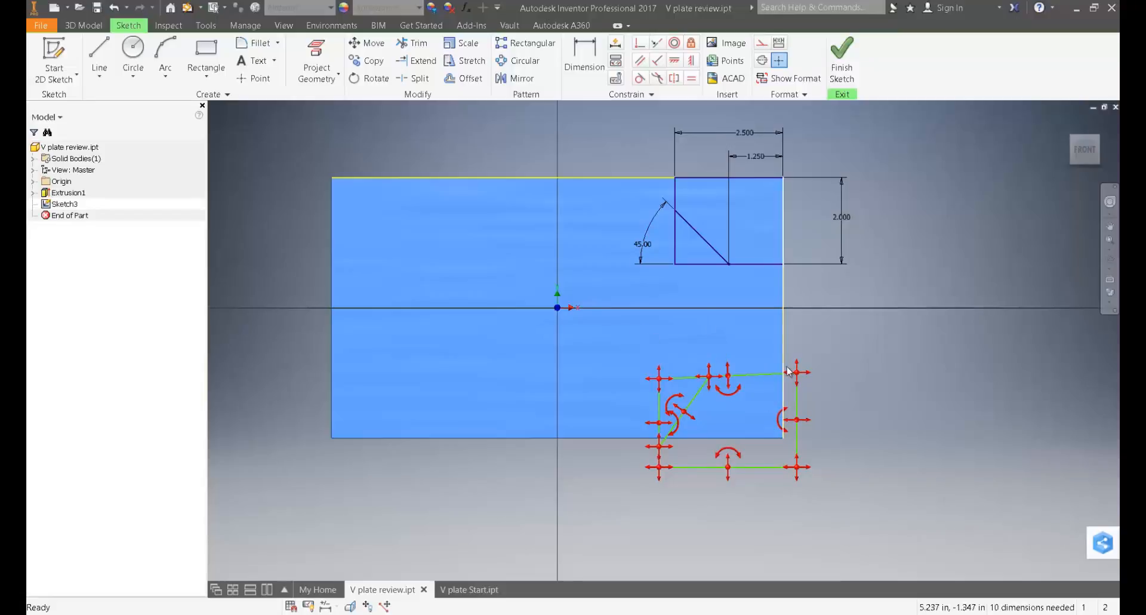
- Show all sketch constraints to examine which geometry they tie together, and hide them again
{"action": "right_click", "coordinate": [853, 329]}
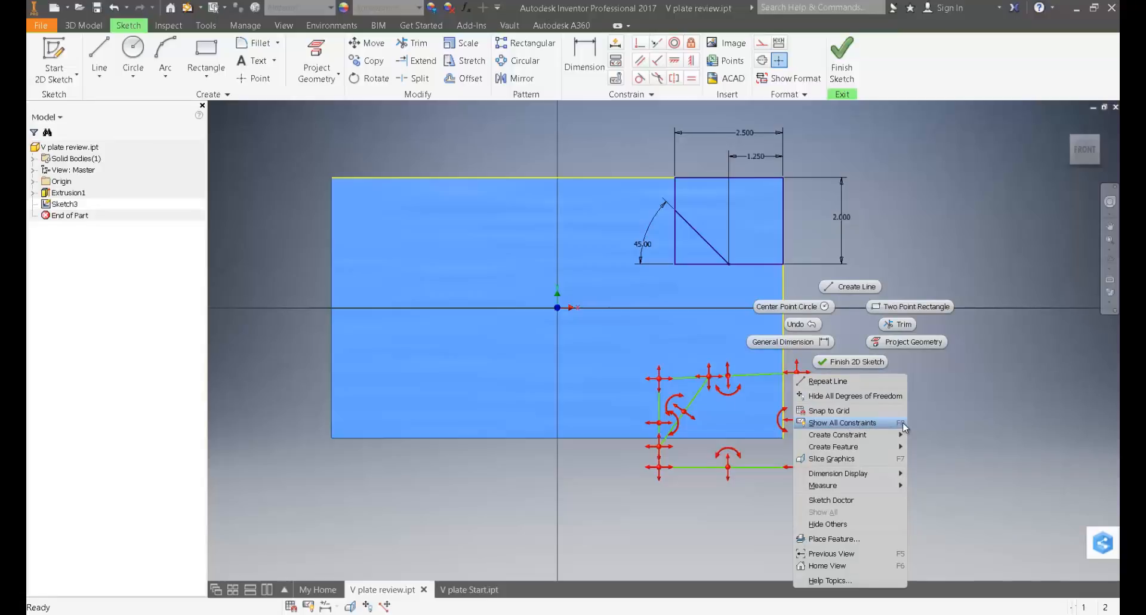
{"action": "left_click", "coordinate": [857, 424]}
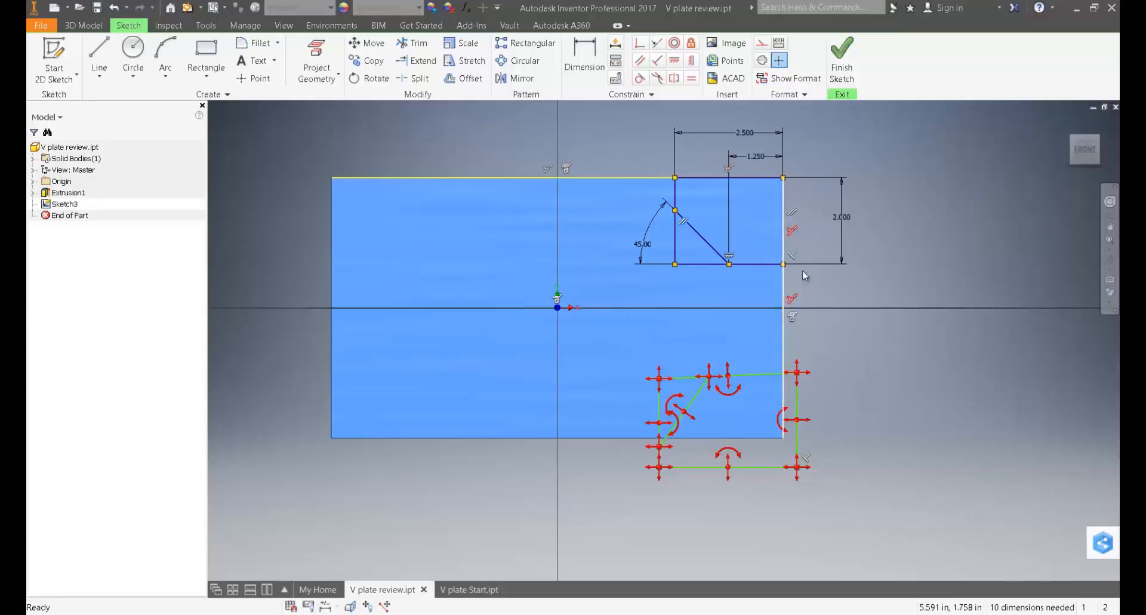
{"action": "right_click", "coordinate": [844, 328]}
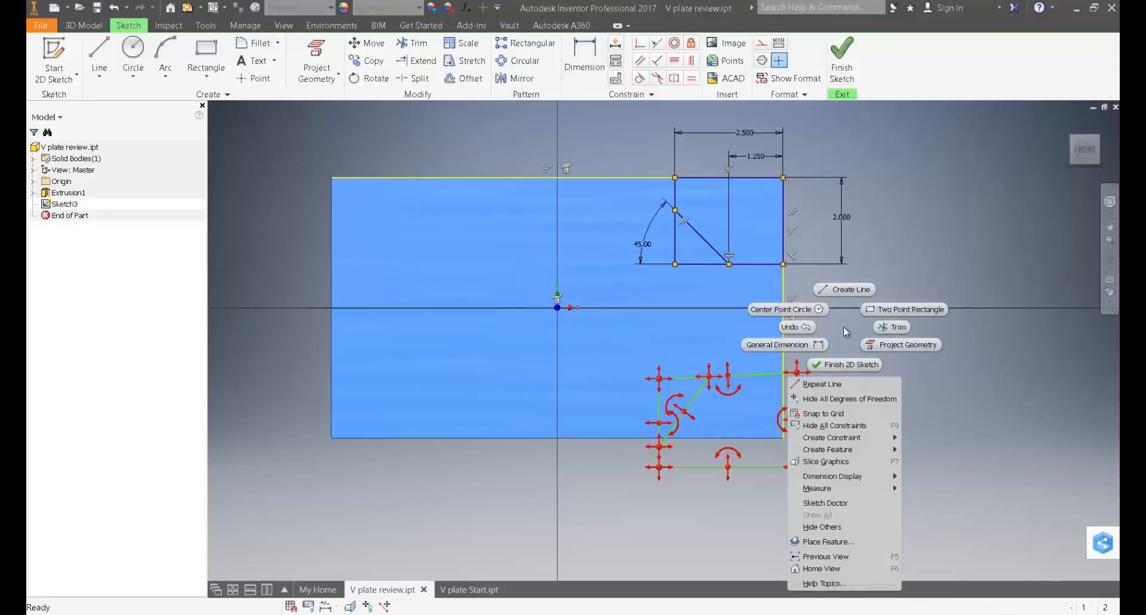
{"action": "left_click", "coordinate": [837, 426]}
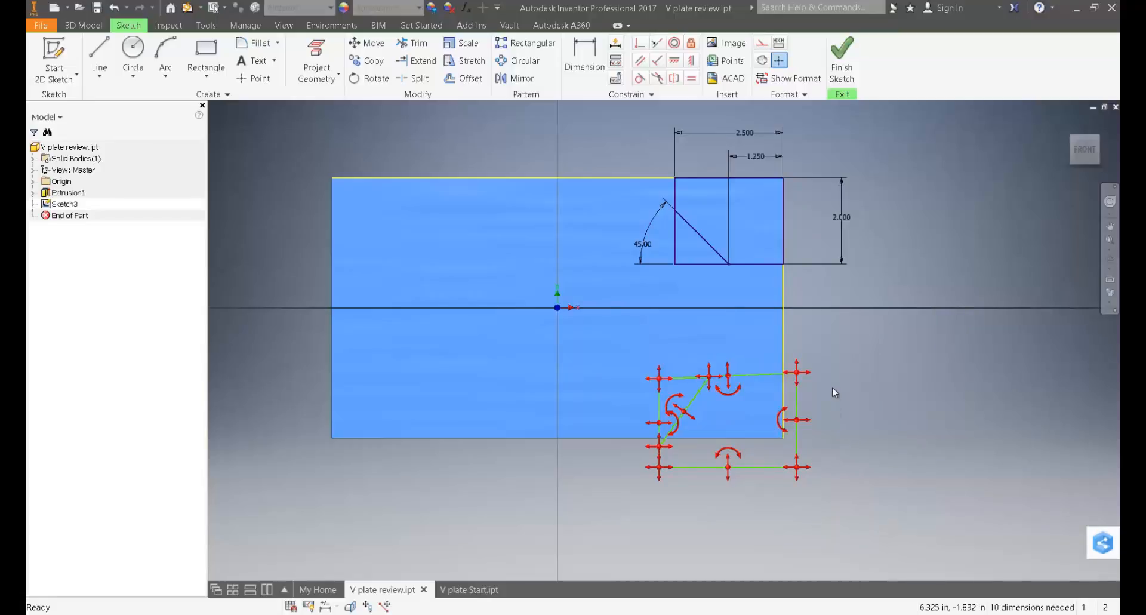
- Show all sketch constraints and hide the parallel and collinear constraint markers along the plate's upper edge
{"action": "right_click", "coordinate": [844, 344]}
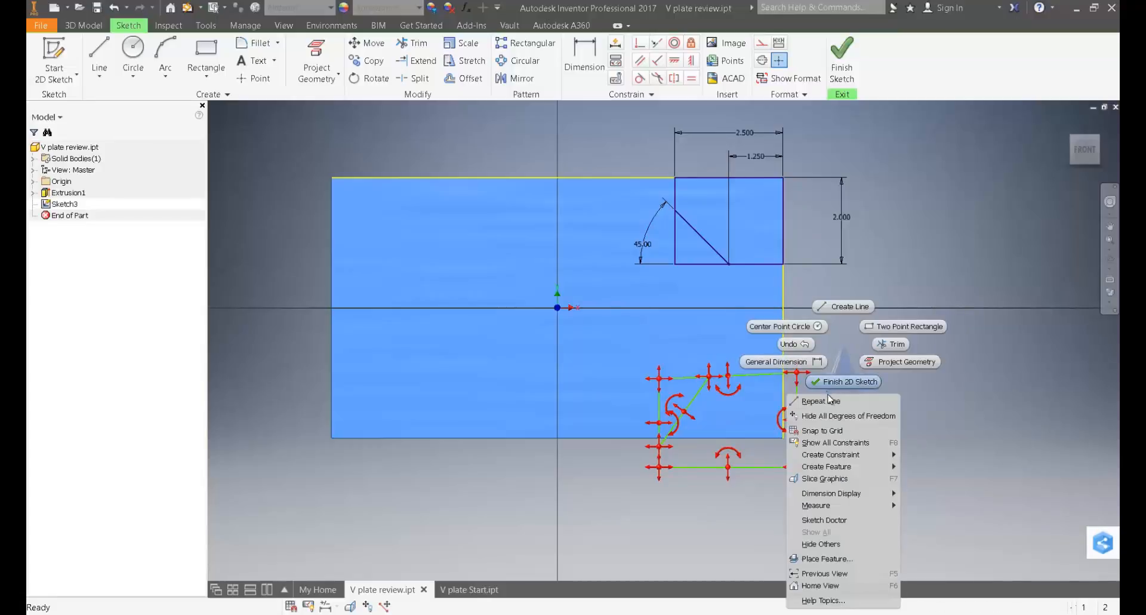
{"action": "left_click", "coordinate": [842, 443]}
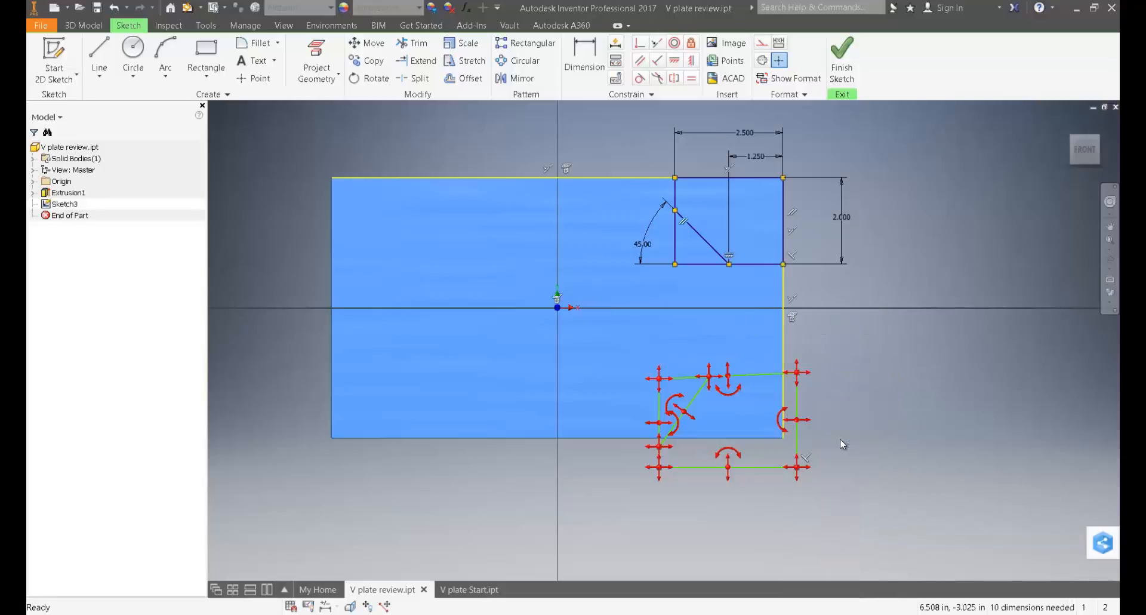
{"action": "right_click", "coordinate": [569, 168]}
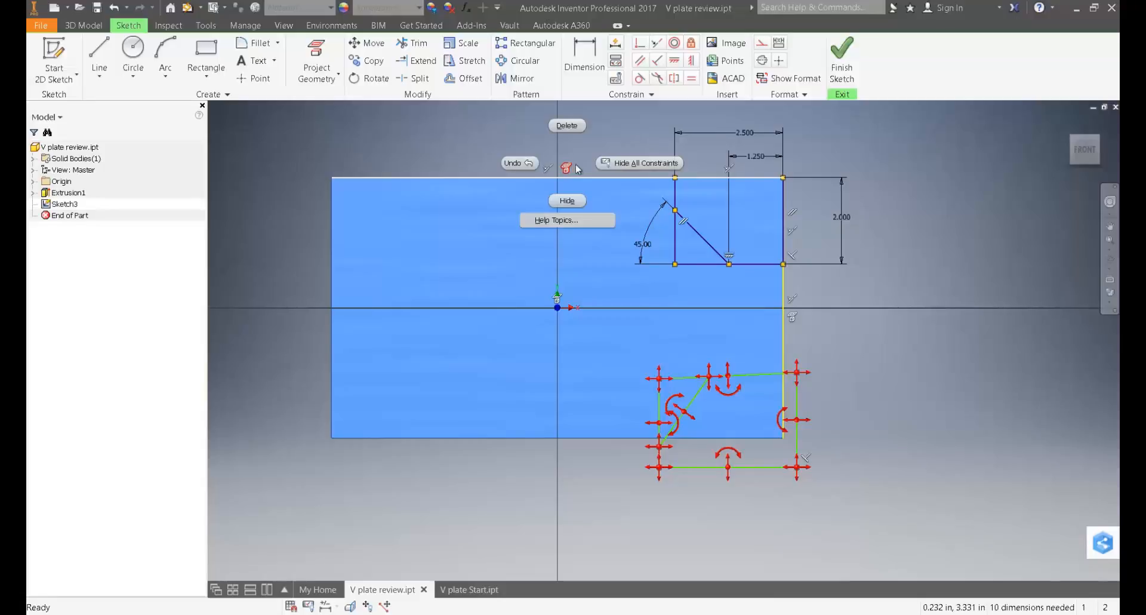
{"action": "left_click", "coordinate": [566, 202]}
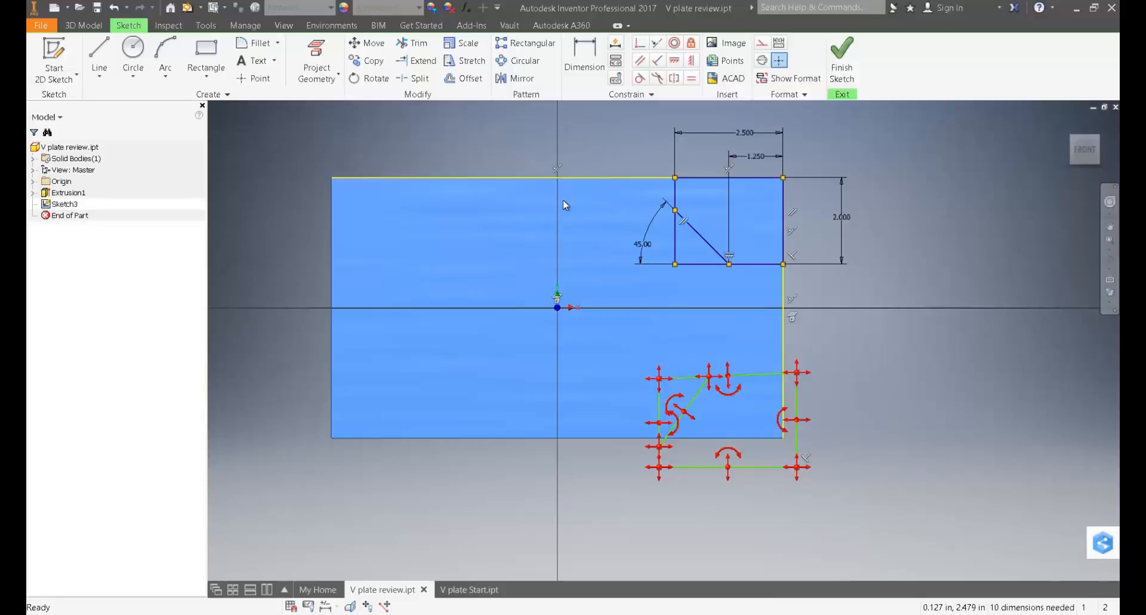
{"action": "right_click", "coordinate": [560, 170]}
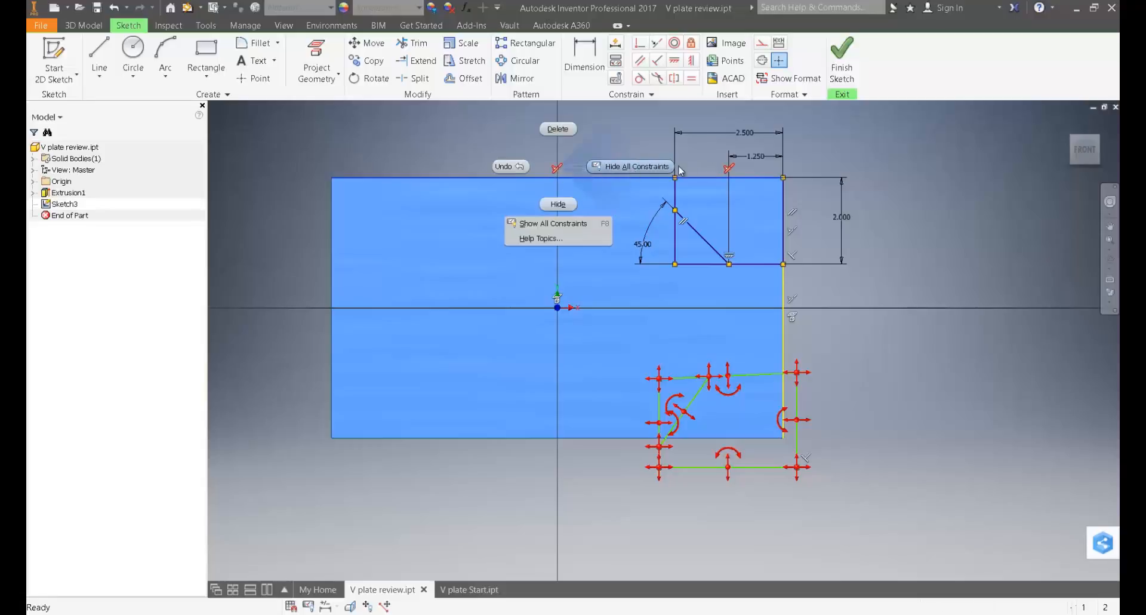
{"action": "left_click", "coordinate": [562, 204]}
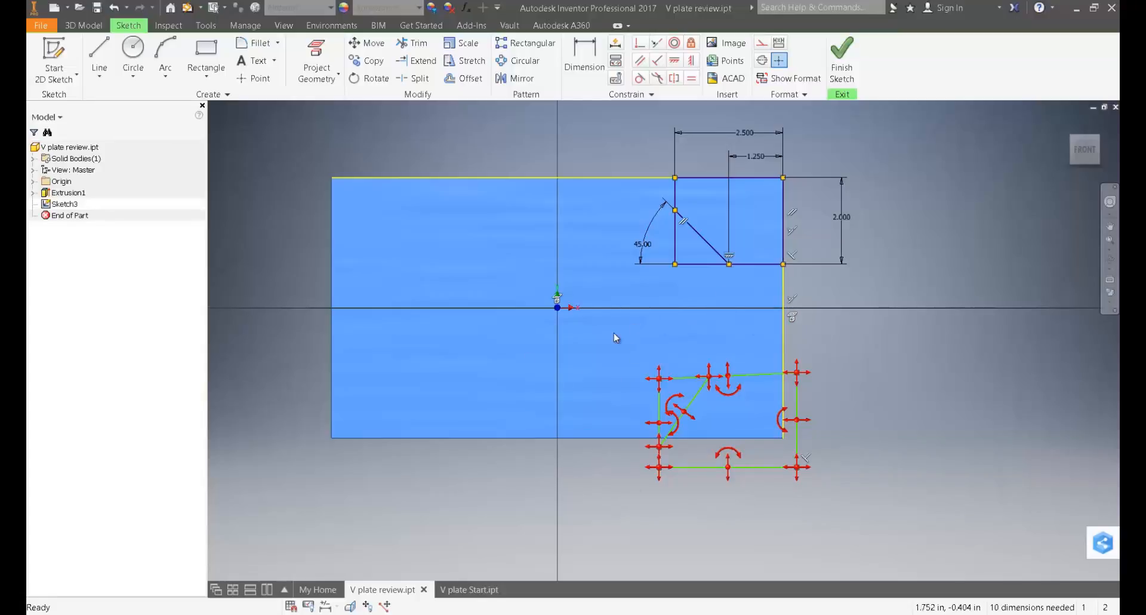
- Make the lower profile's right and bottom edges collinear with the plate's right and bottom edges
{"action": "left_click", "coordinate": [661, 50]}
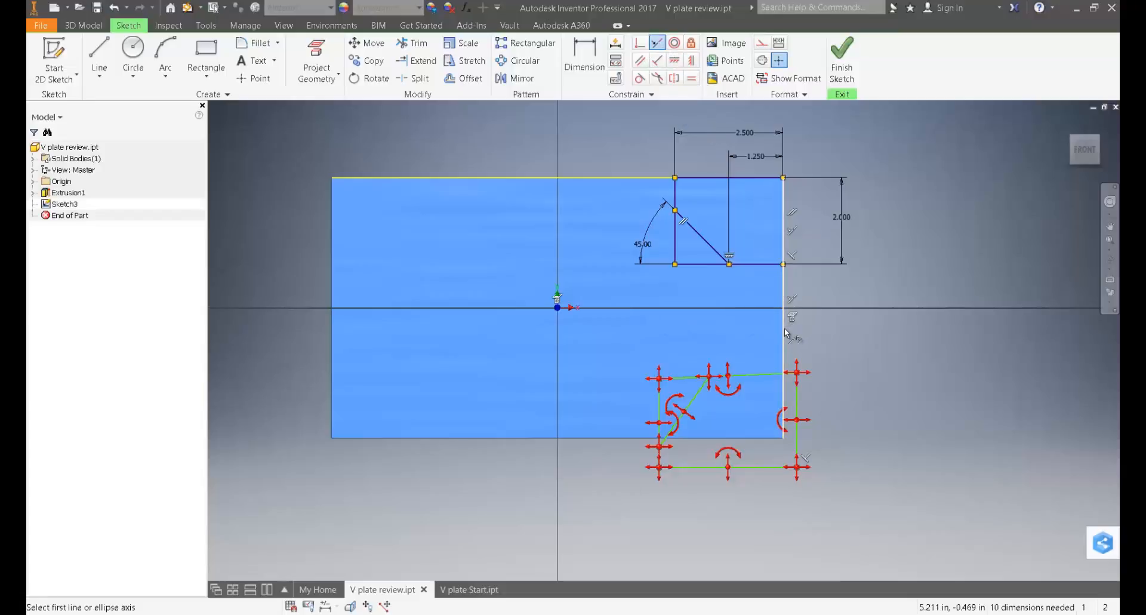
{"action": "left_click", "coordinate": [783, 333]}
{"action": "left_click", "coordinate": [798, 410]}
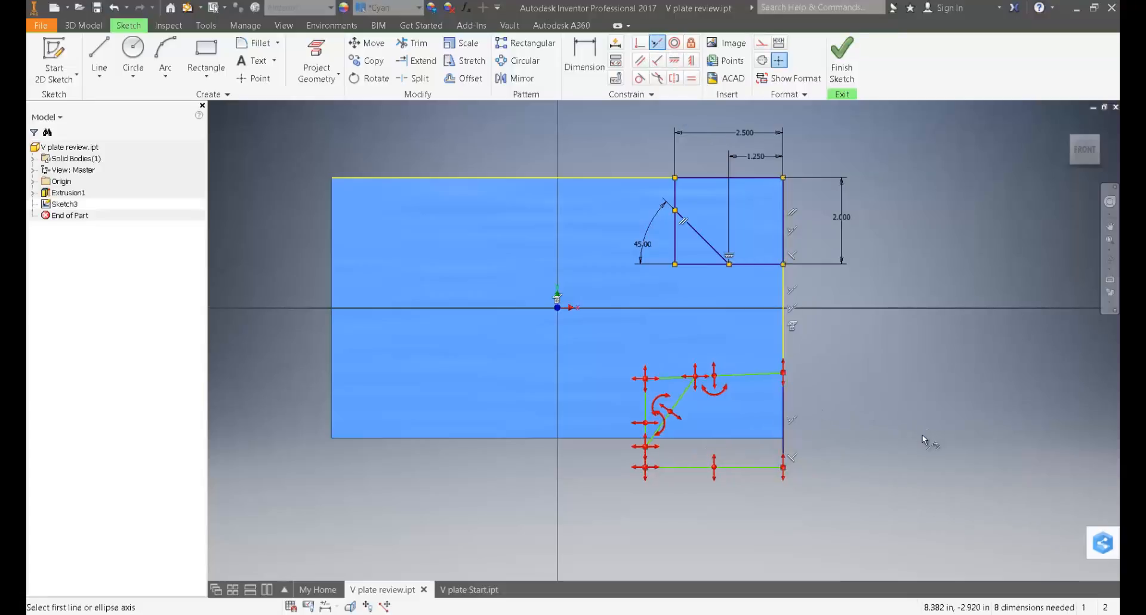
{"action": "left_click", "coordinate": [754, 467]}
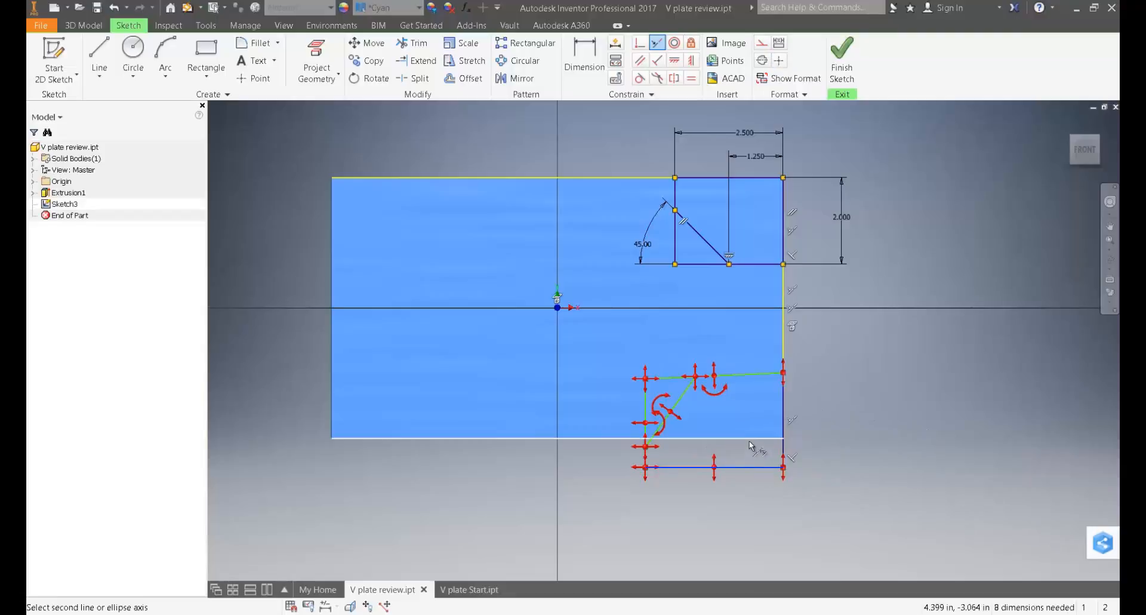
{"action": "left_click", "coordinate": [750, 442]}
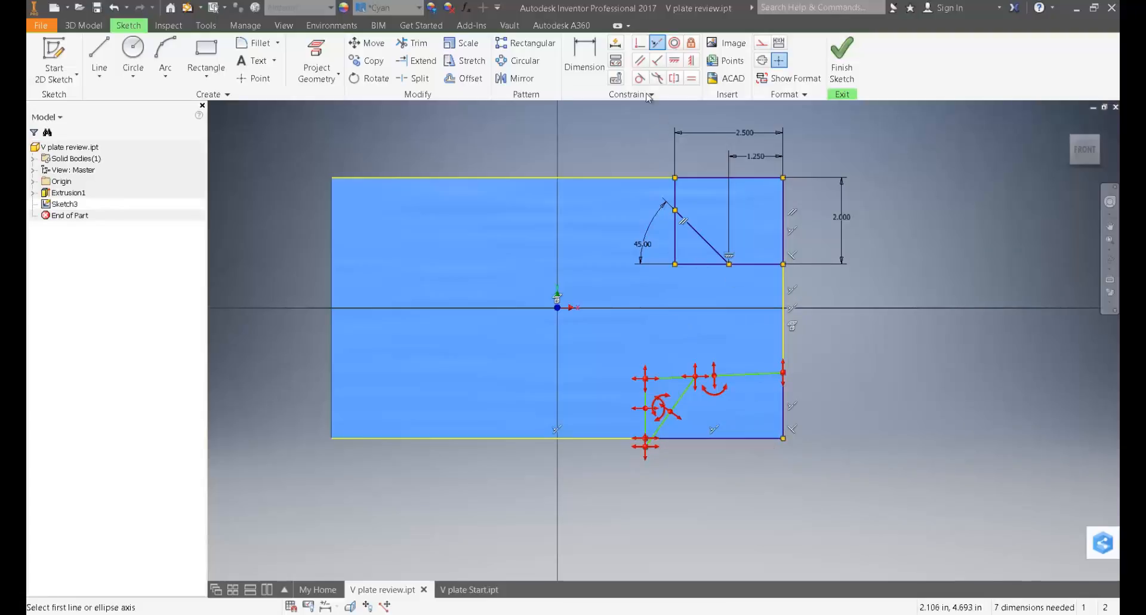
- Make the lower profile's top edge parallel to its bottom edge, and its left edge perpendicular to the top edge
{"action": "left_click", "coordinate": [640, 60]}
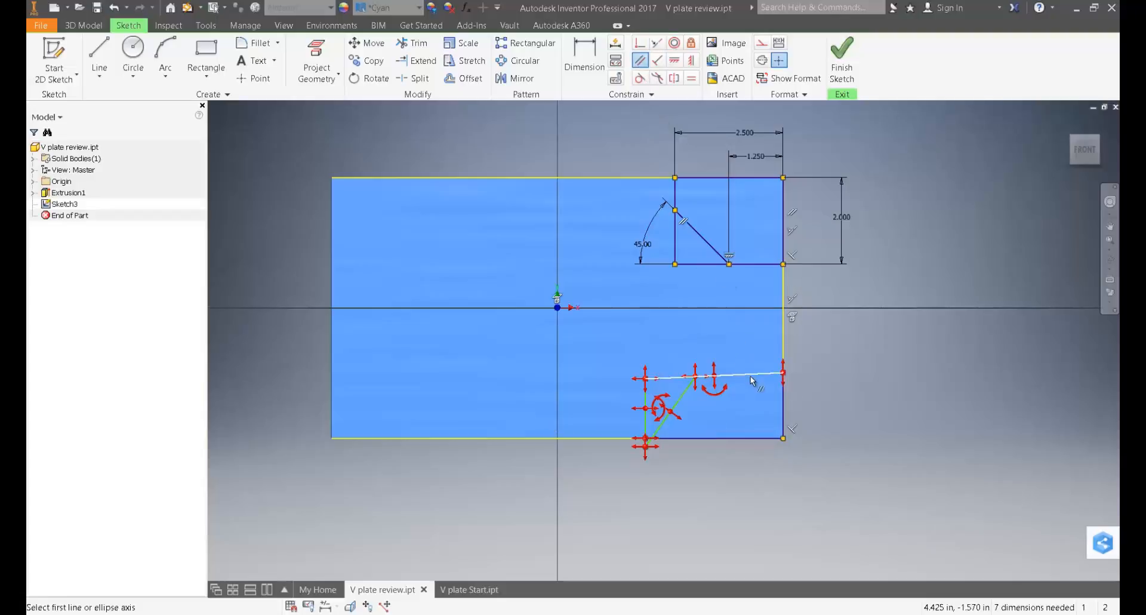
{"action": "left_click", "coordinate": [750, 375]}
{"action": "left_click", "coordinate": [743, 437]}
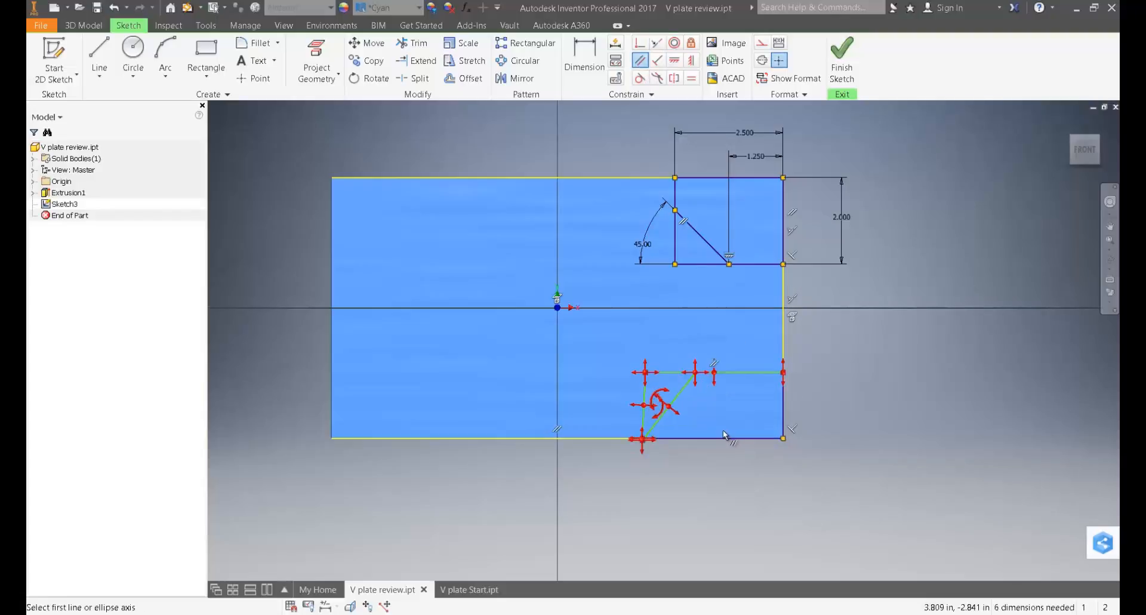
{"action": "left_click", "coordinate": [645, 399]}
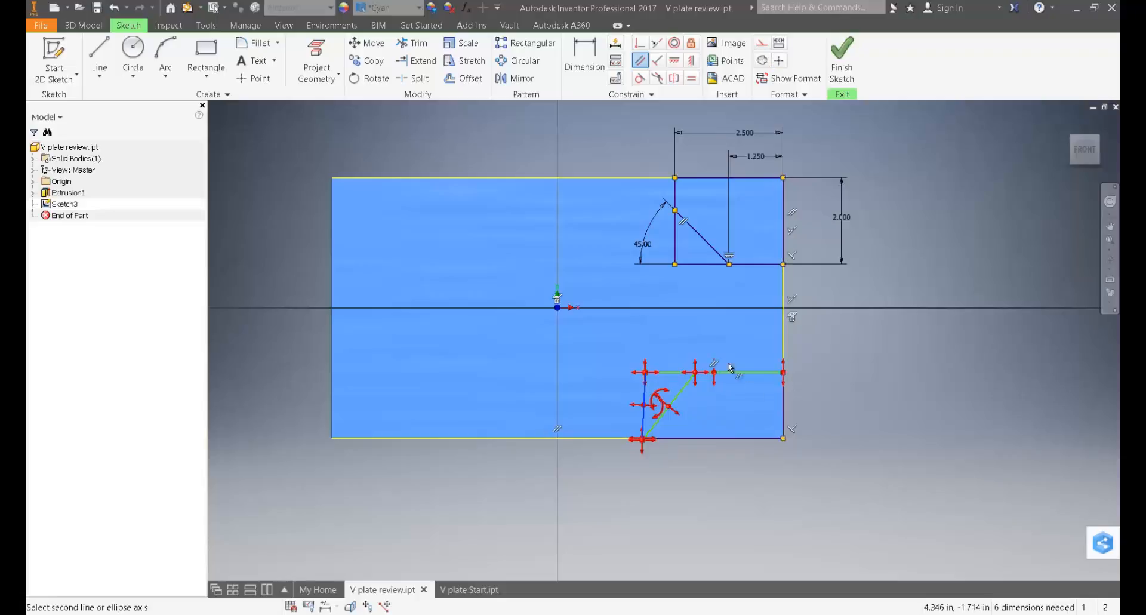
{"action": "left_click", "coordinate": [657, 60]}
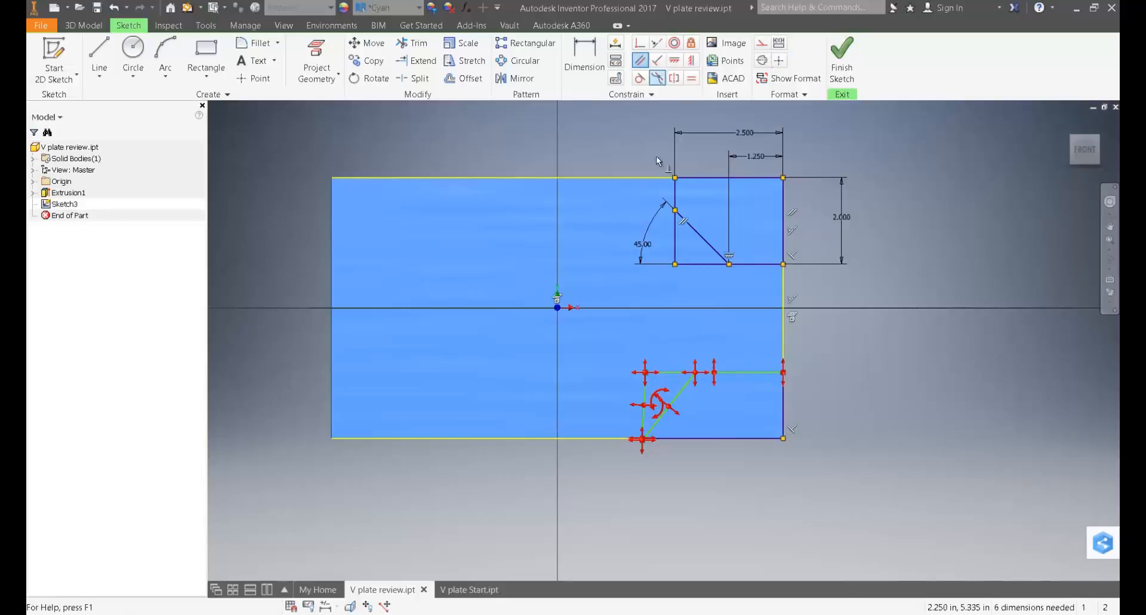
{"action": "left_click", "coordinate": [671, 372]}
{"action": "left_click", "coordinate": [644, 395]}
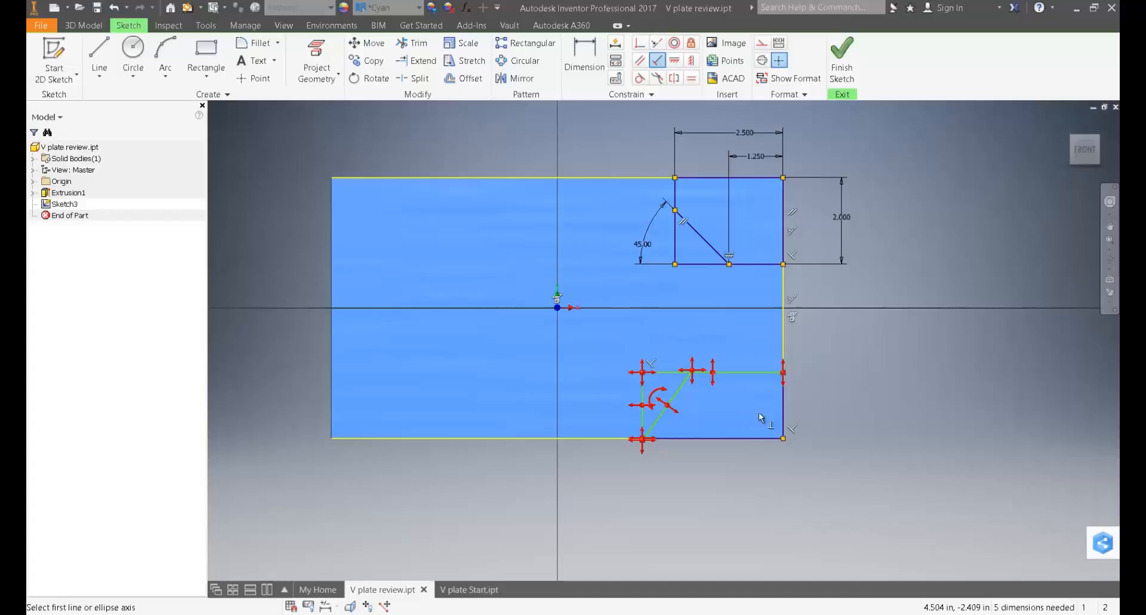
{"action": "right_click", "coordinate": [849, 371]}
{"action": "left_click", "coordinate": [889, 373]}
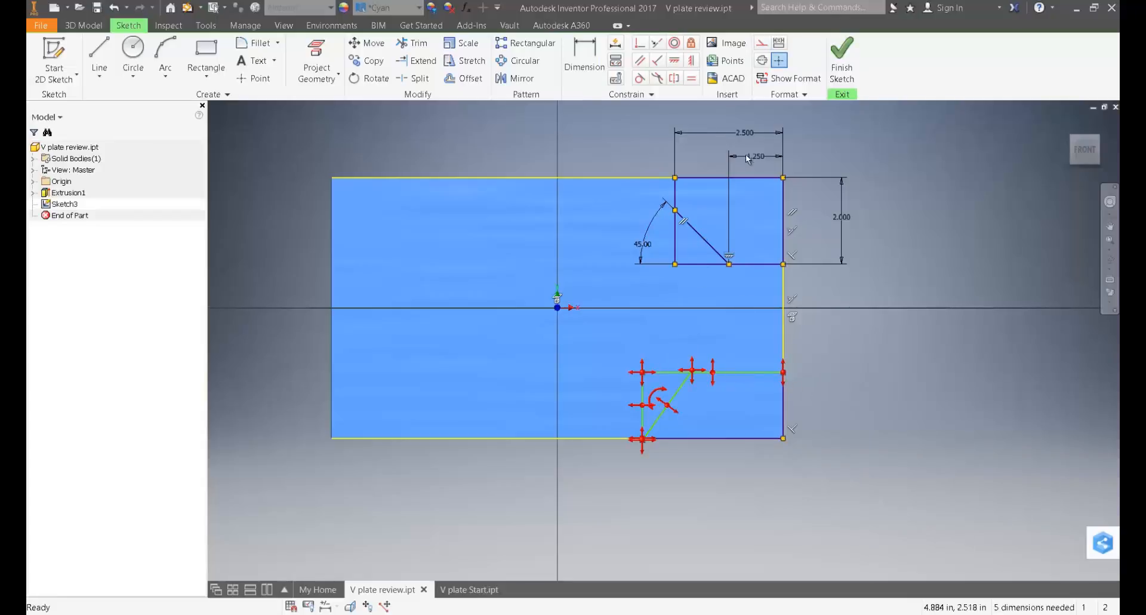
- Dimension the angle between the lower diagonal and the lower profile's top edge, linking its value to the upper 45° angle dimension
{"action": "key", "text": "d"}
{"action": "left_click", "coordinate": [674, 399]}
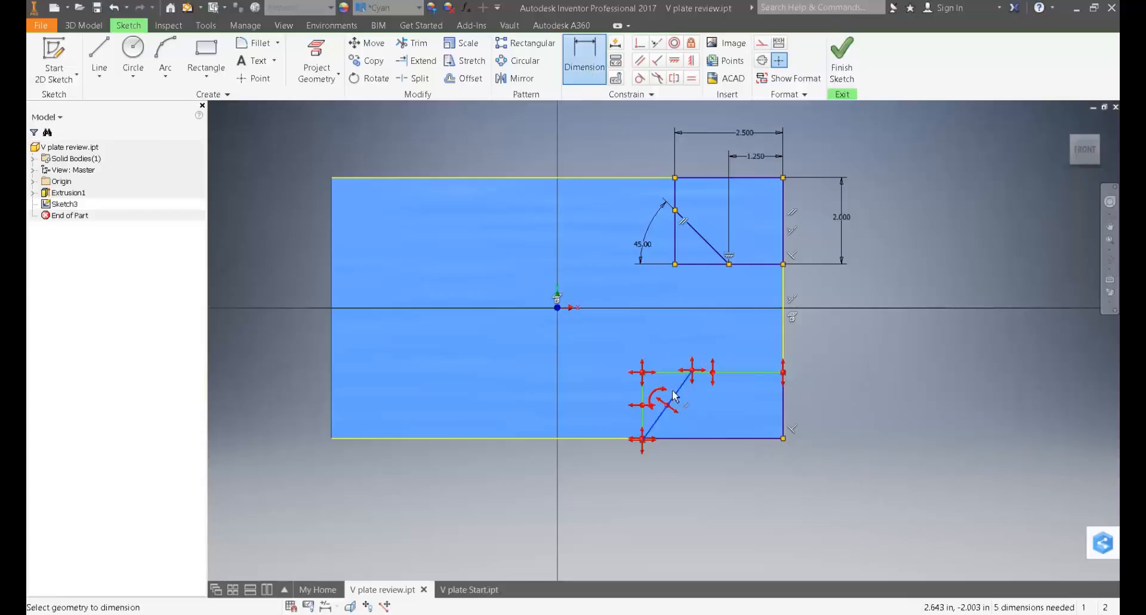
{"action": "left_click", "coordinate": [669, 380]}
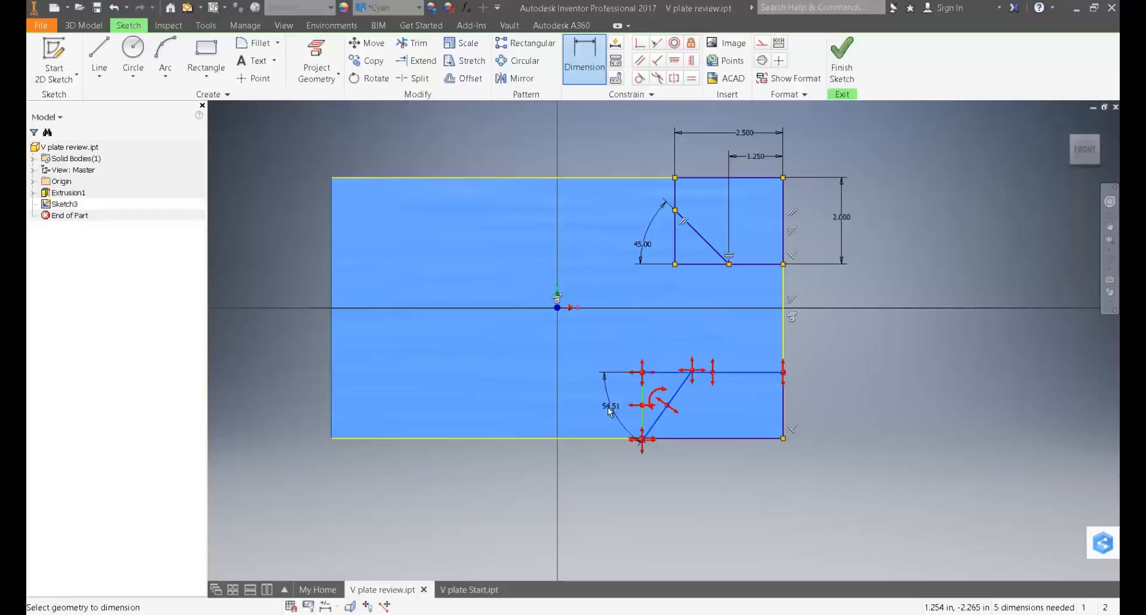
{"action": "left_click", "coordinate": [605, 433]}
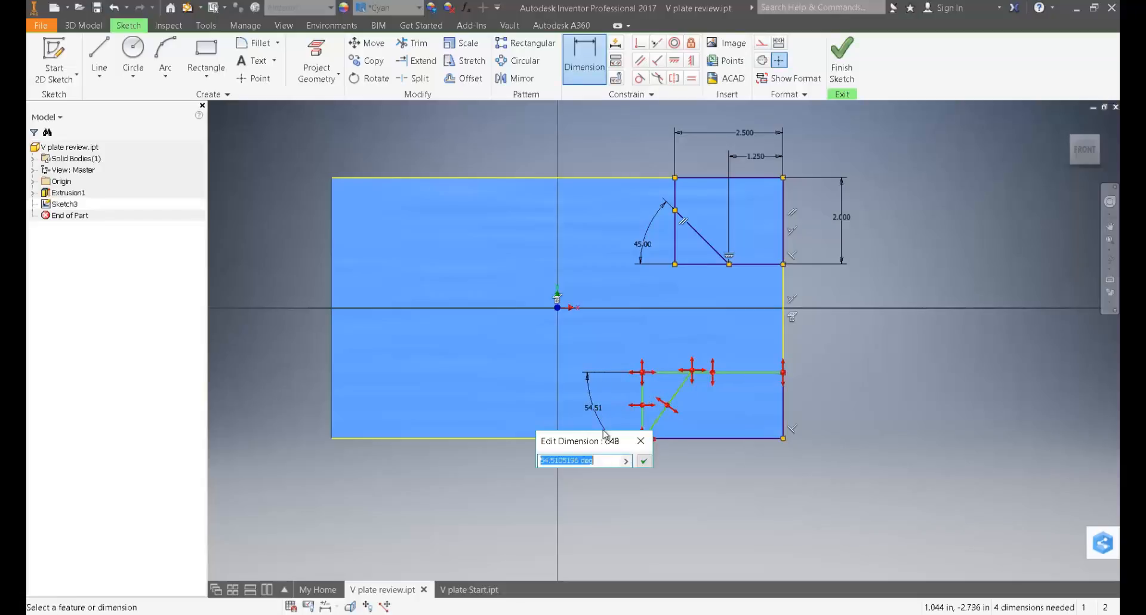
{"action": "left_click", "coordinate": [641, 248]}
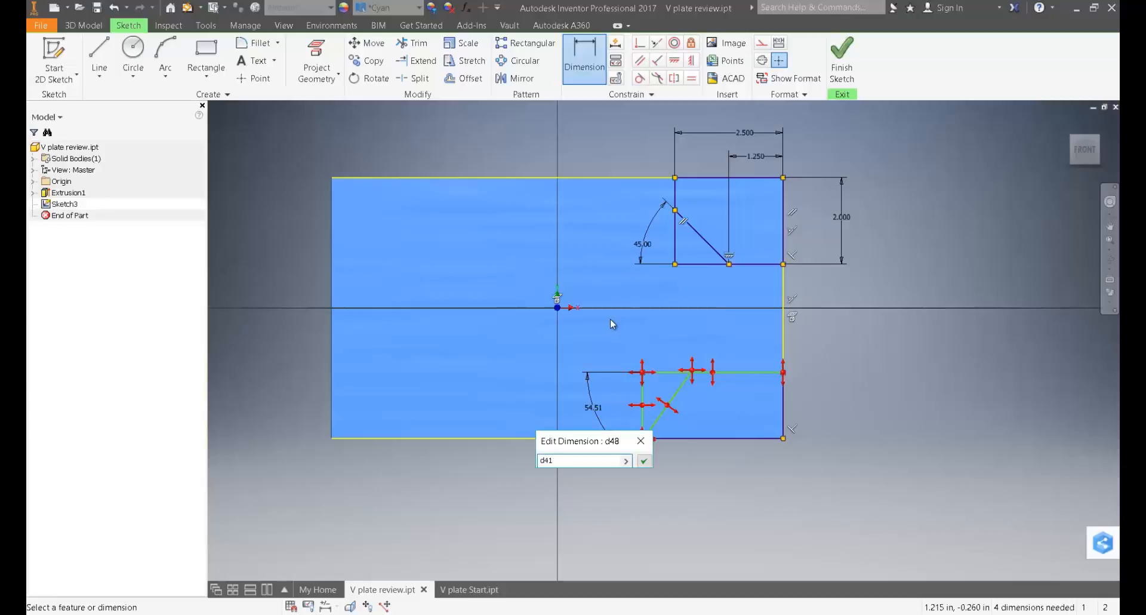
{"action": "left_click", "coordinate": [644, 460]}
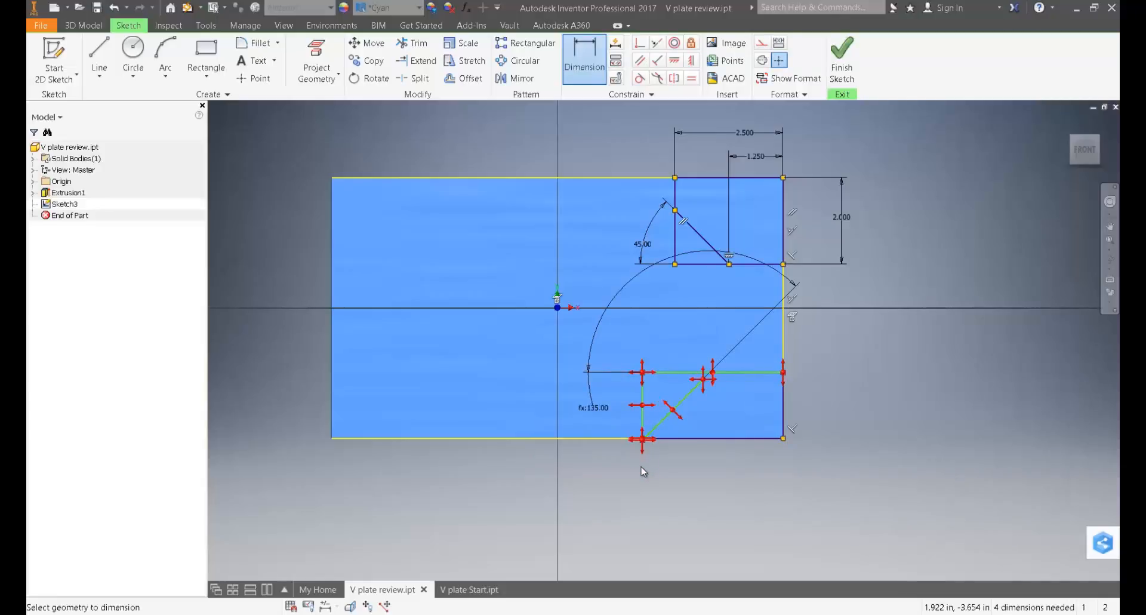
{"action": "key", "text": "Escape"}
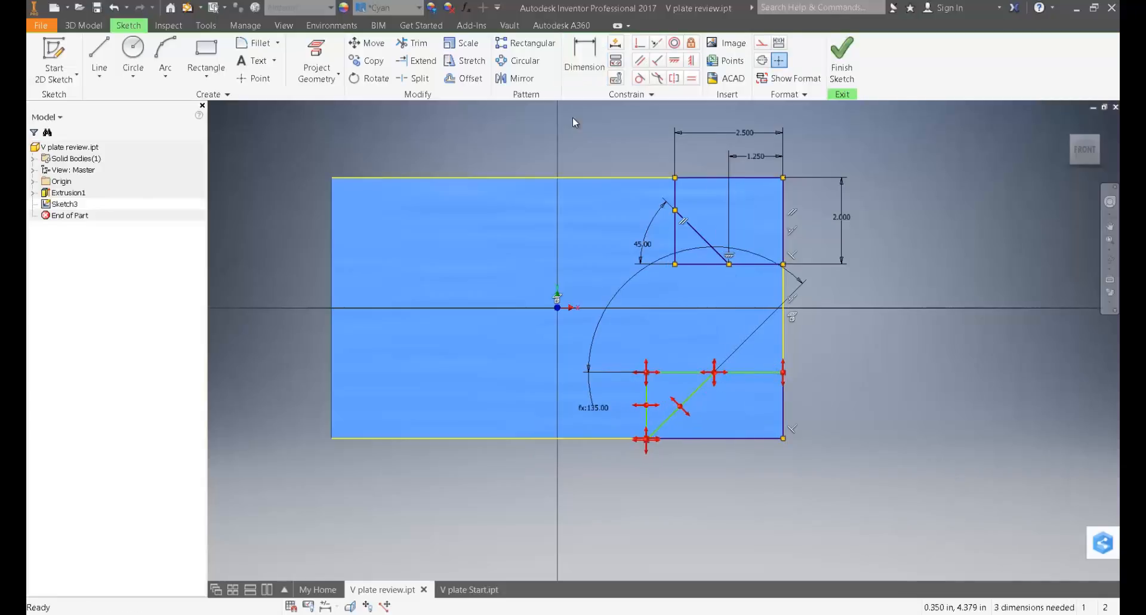
- Dimension the horizontal distance from the lower diagonal's upper endpoint to the plate's right edge
{"action": "left_click", "coordinate": [584, 59]}
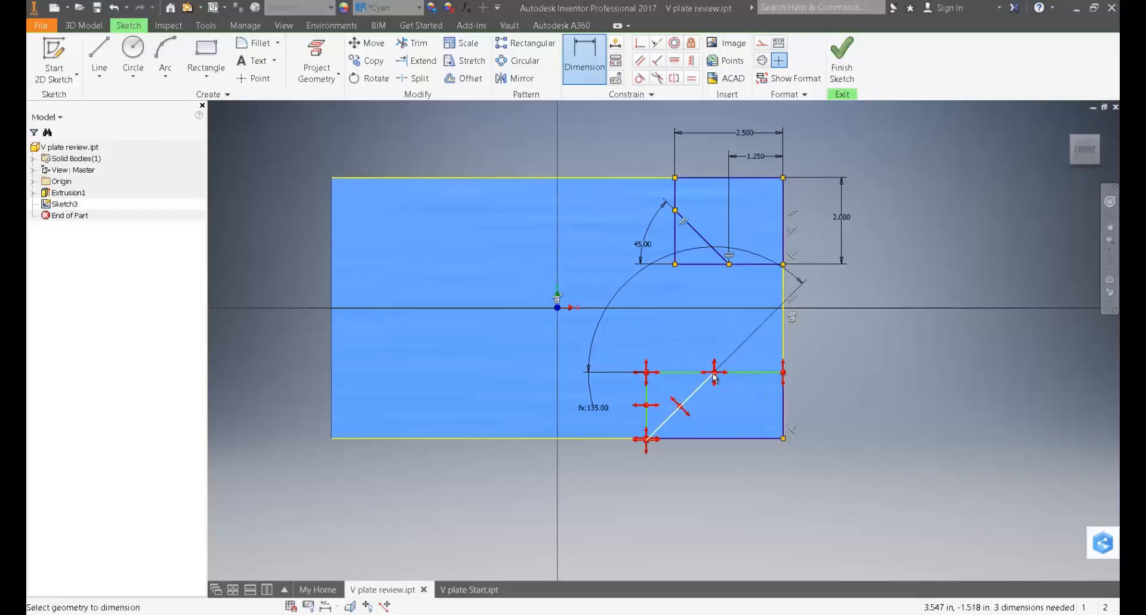
{"action": "left_click", "coordinate": [714, 375]}
{"action": "left_click", "coordinate": [786, 405]}
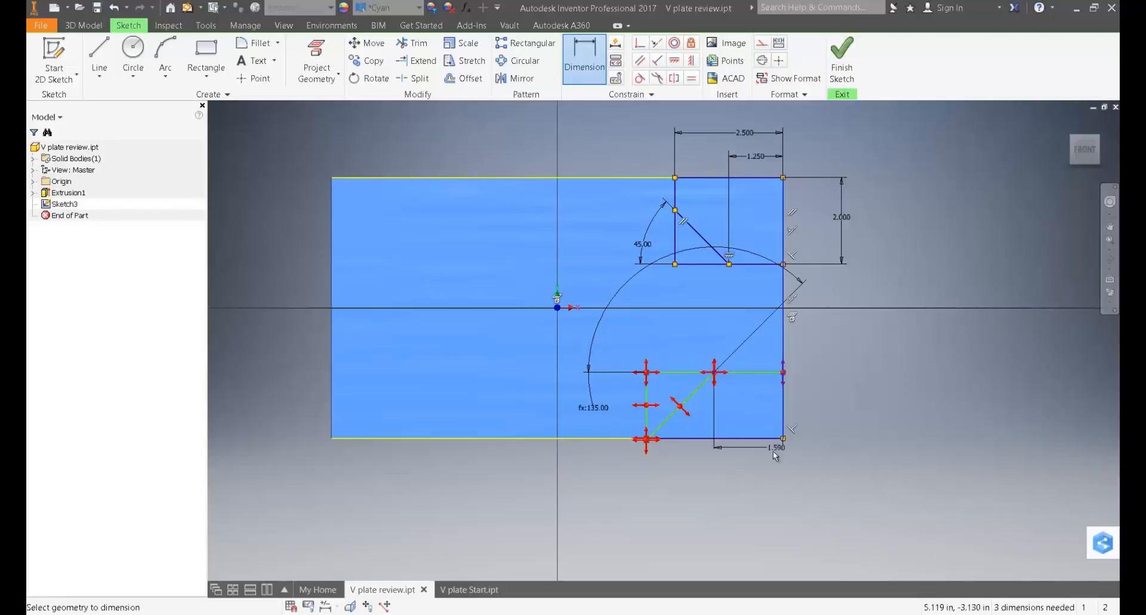
{"action": "left_click", "coordinate": [752, 461]}
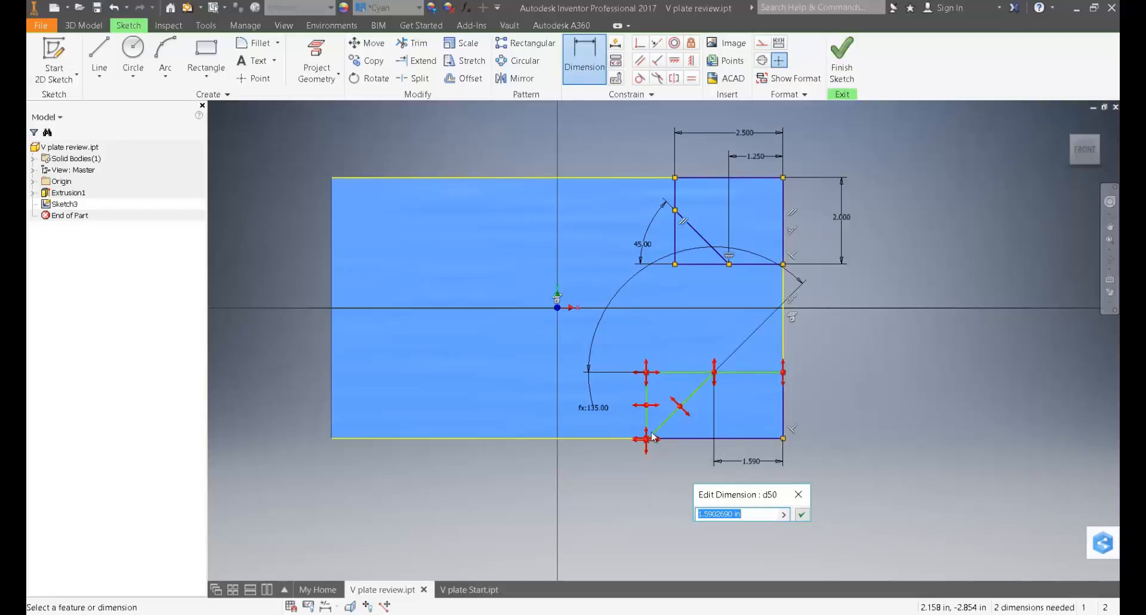
{"action": "left_click", "coordinate": [802, 514]}
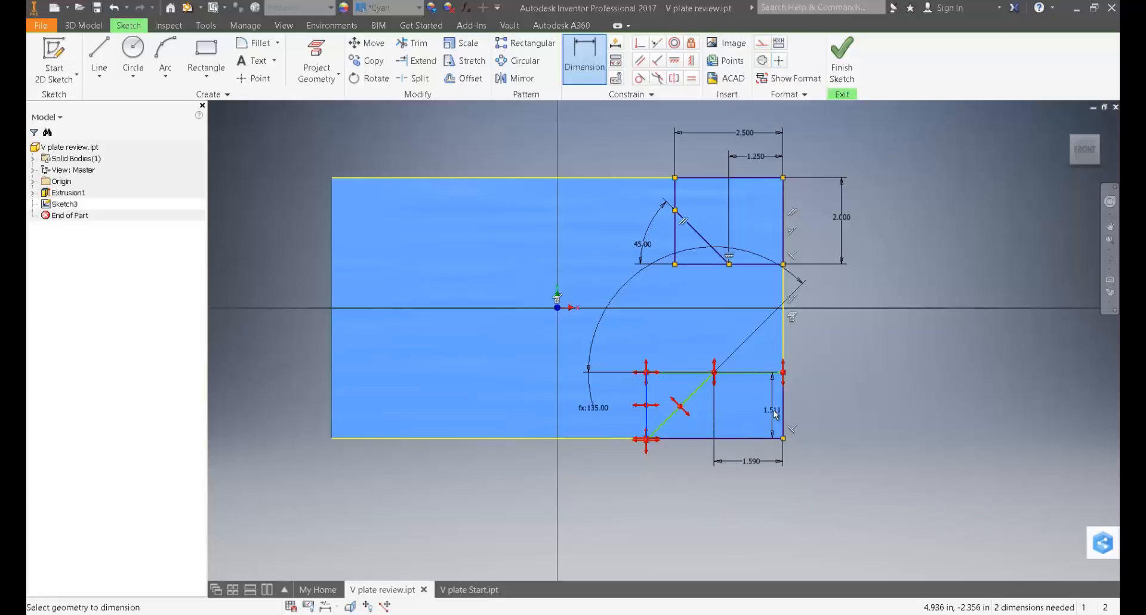
- Dimension the lower profile's width between its left and right edges as 3.5 in
{"action": "left_click", "coordinate": [783, 413]}
{"action": "left_click", "coordinate": [647, 412]}
{"action": "left_click", "coordinate": [693, 493]}
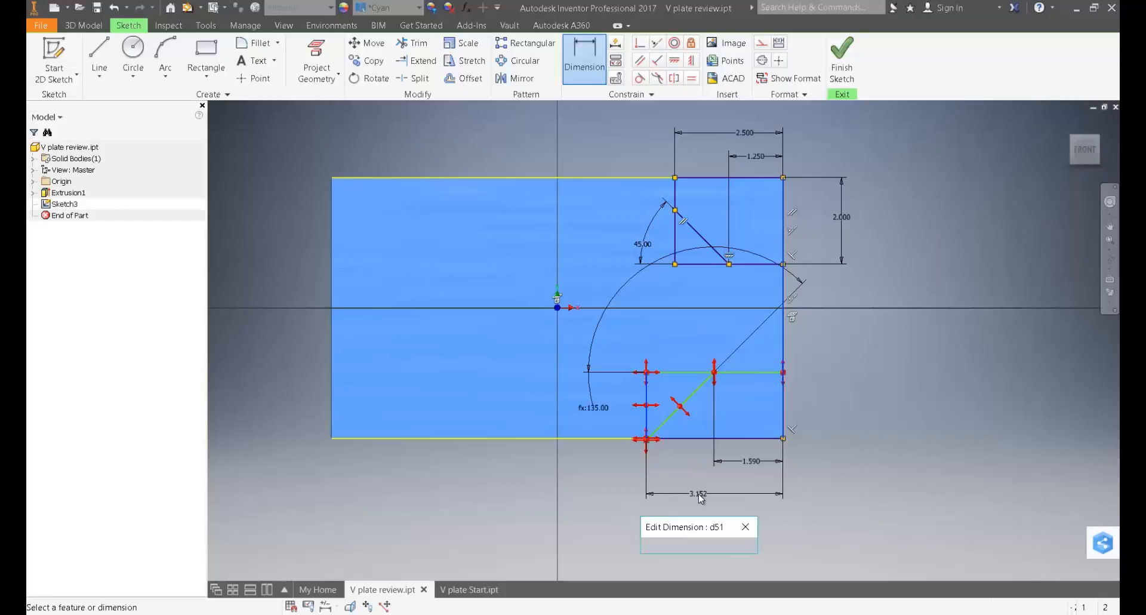
{"action": "type", "text": "3.5"}
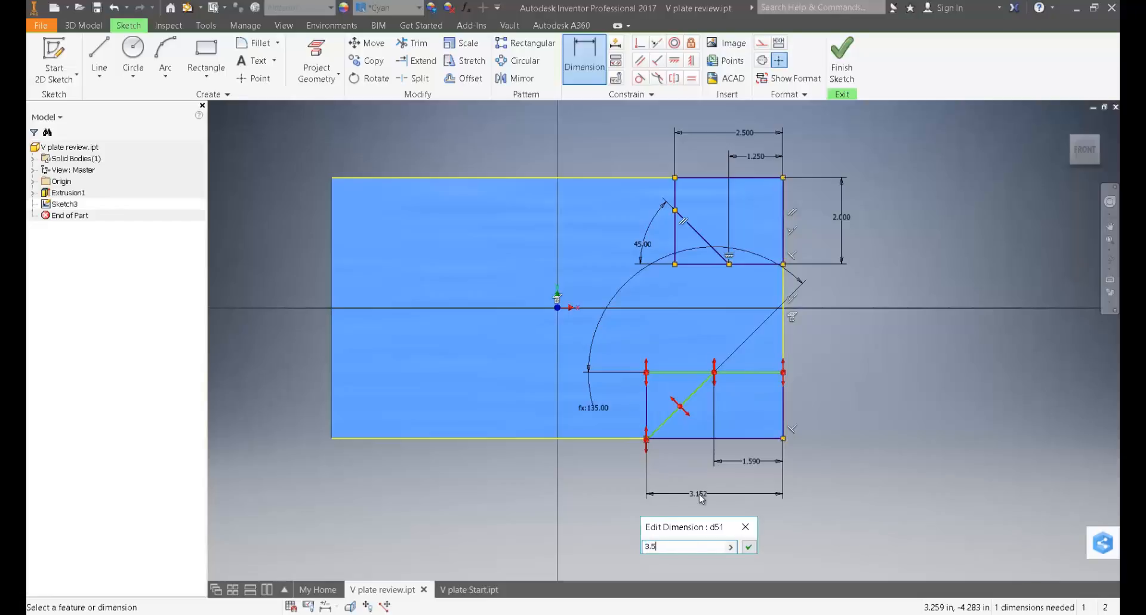
{"action": "key", "text": "Return"}
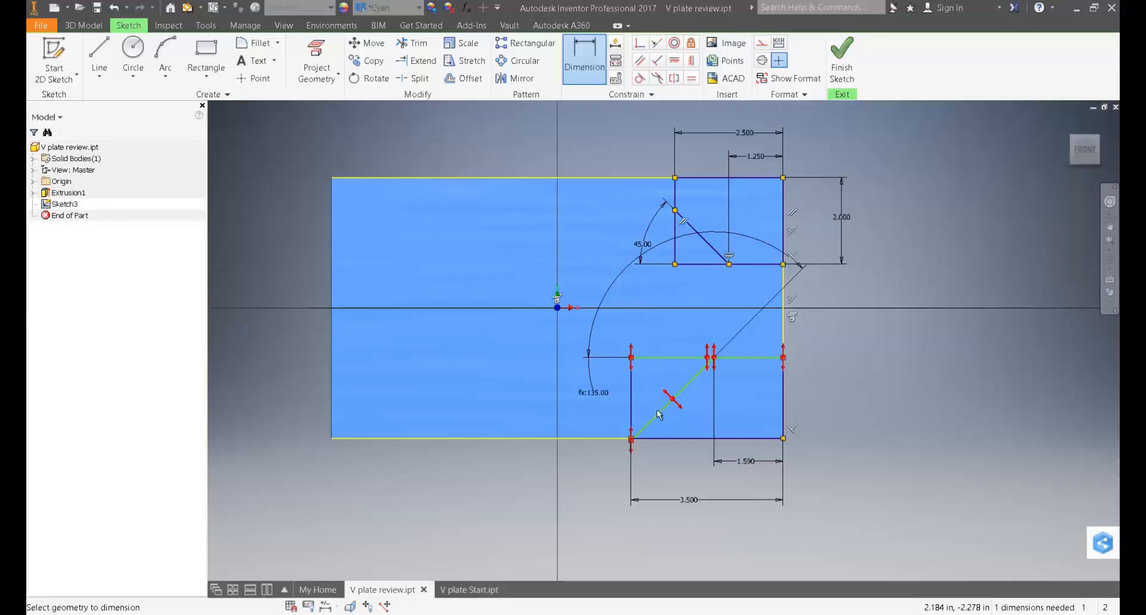
- Set the distance from the lower diagonal's upper endpoint to the plate's right edge to 1.375 in
{"action": "double_click", "coordinate": [748, 461]}
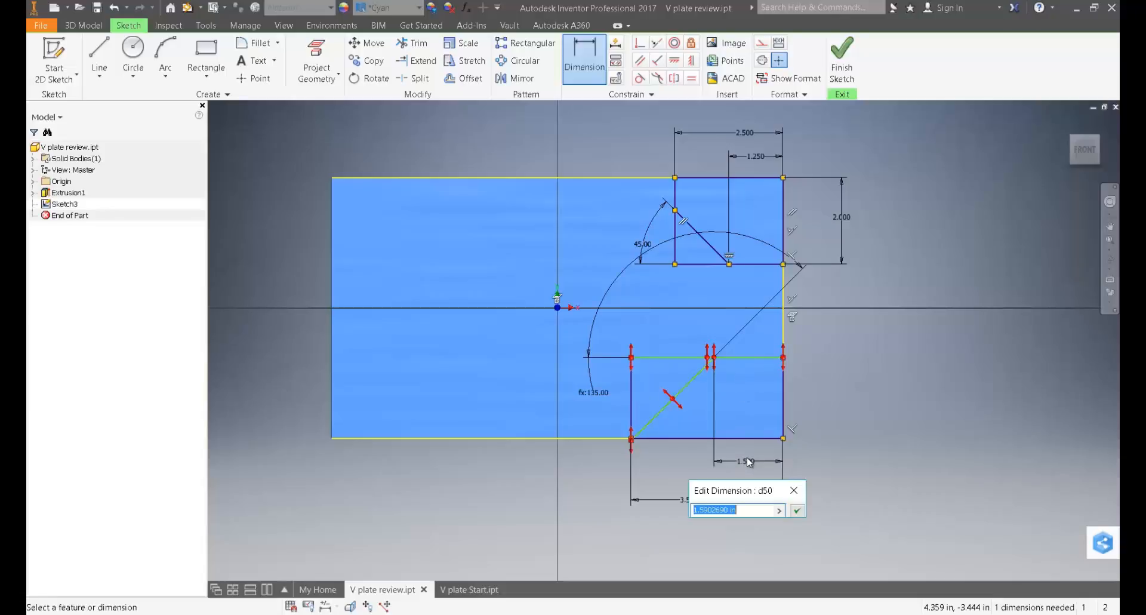
{"action": "type", "text": "1.375"}
{"action": "key", "text": "Return"}
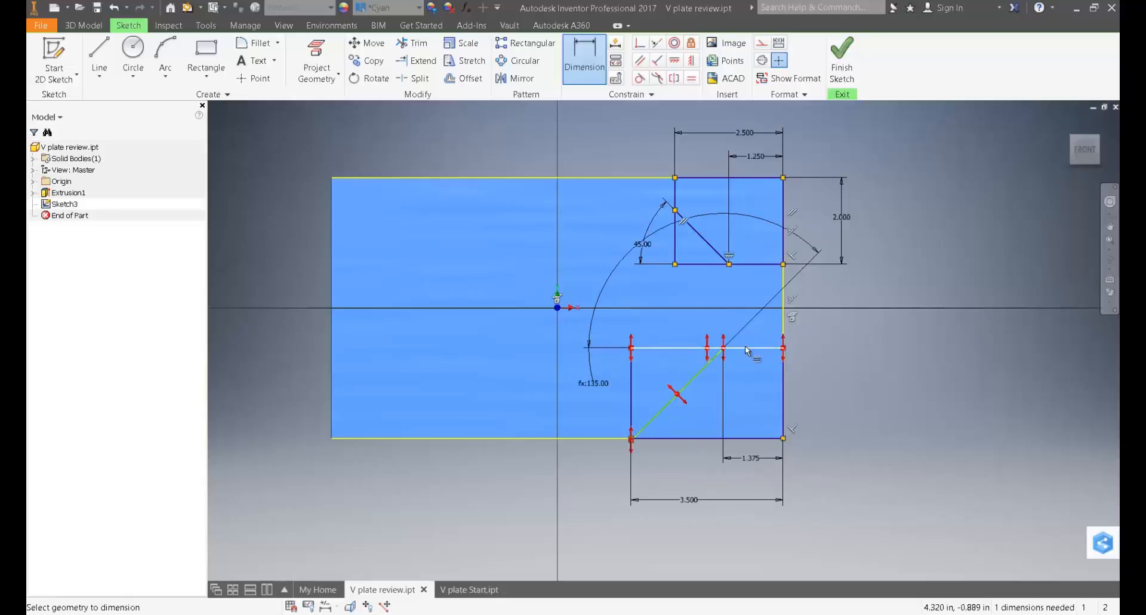
- Dimension the lower profile's height between its top and bottom edges as 2.25 in
{"action": "left_click", "coordinate": [746, 347]}
{"action": "left_click", "coordinate": [757, 440]}
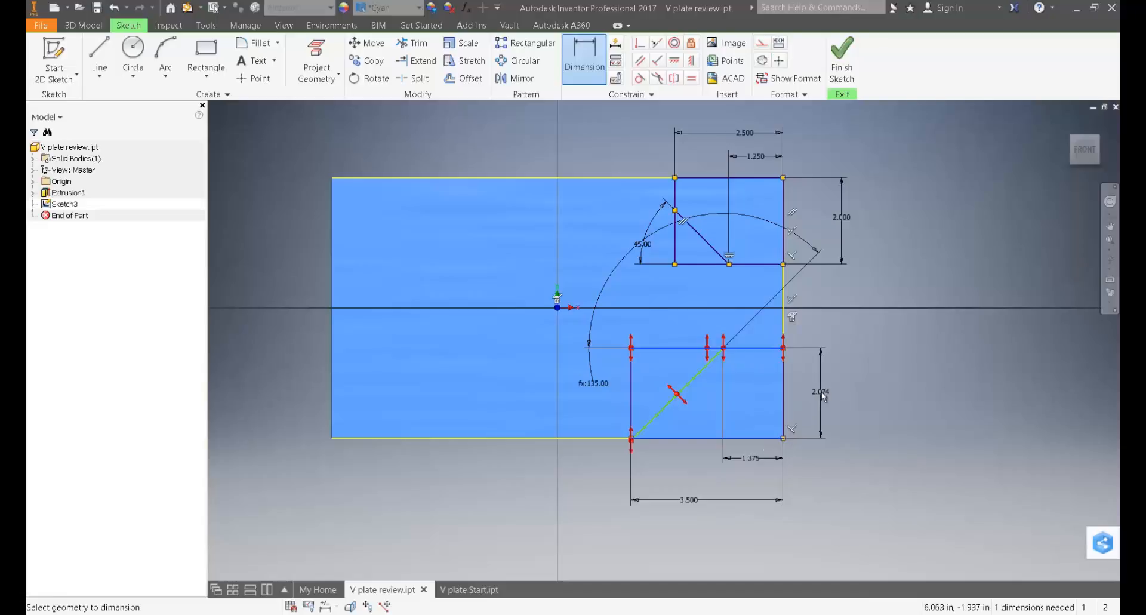
{"action": "left_click", "coordinate": [821, 392]}
{"action": "type", "text": "2.25"}
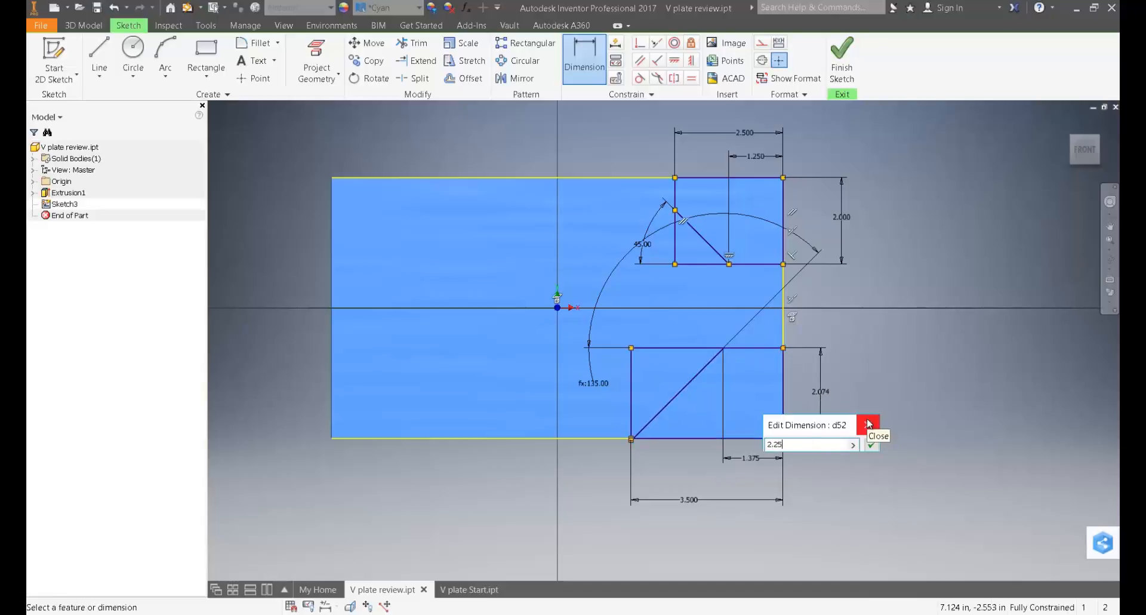
{"action": "key", "text": "Return"}
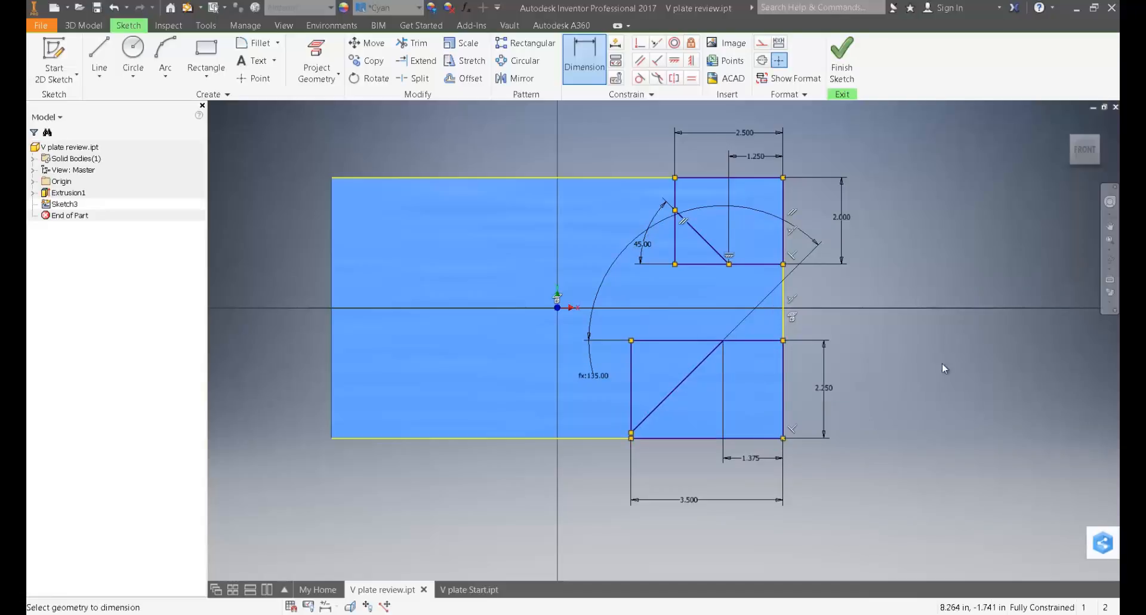
{"action": "right_click", "coordinate": [960, 342]}
{"action": "left_click", "coordinate": [1000, 345]}
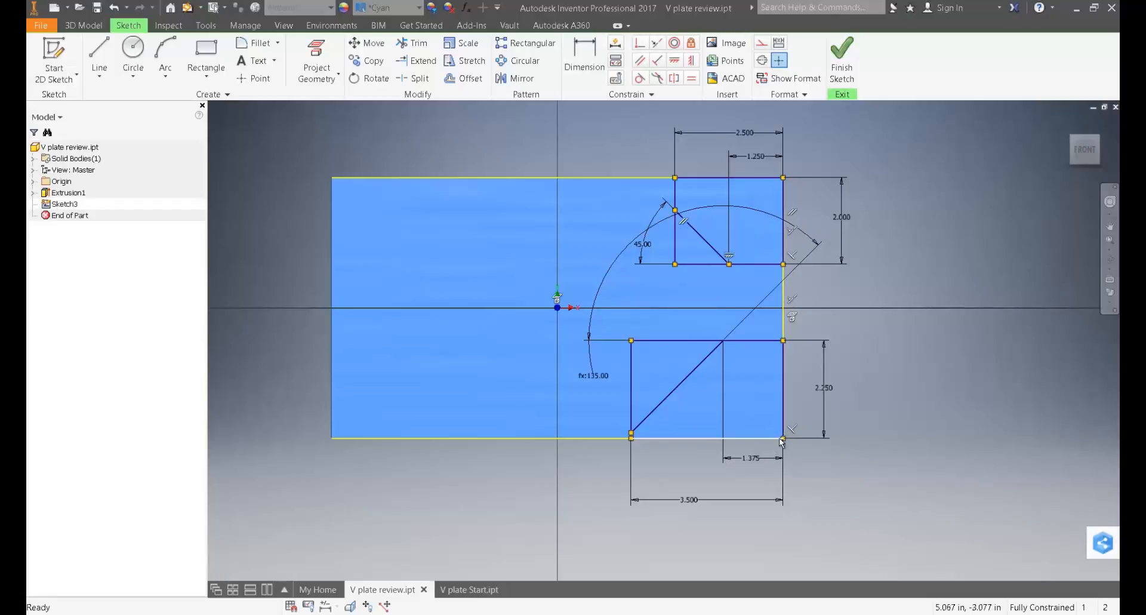
- Show all sketch constraints to review them on the corner profiles, and hide them again
{"action": "right_click", "coordinate": [800, 377]}
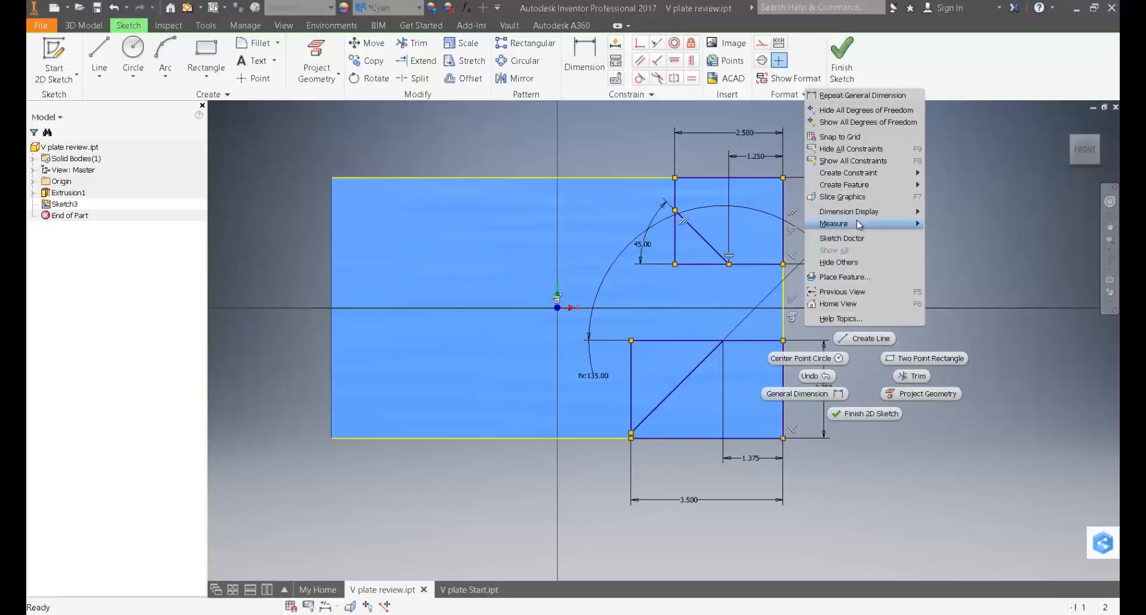
{"action": "left_click", "coordinate": [860, 166]}
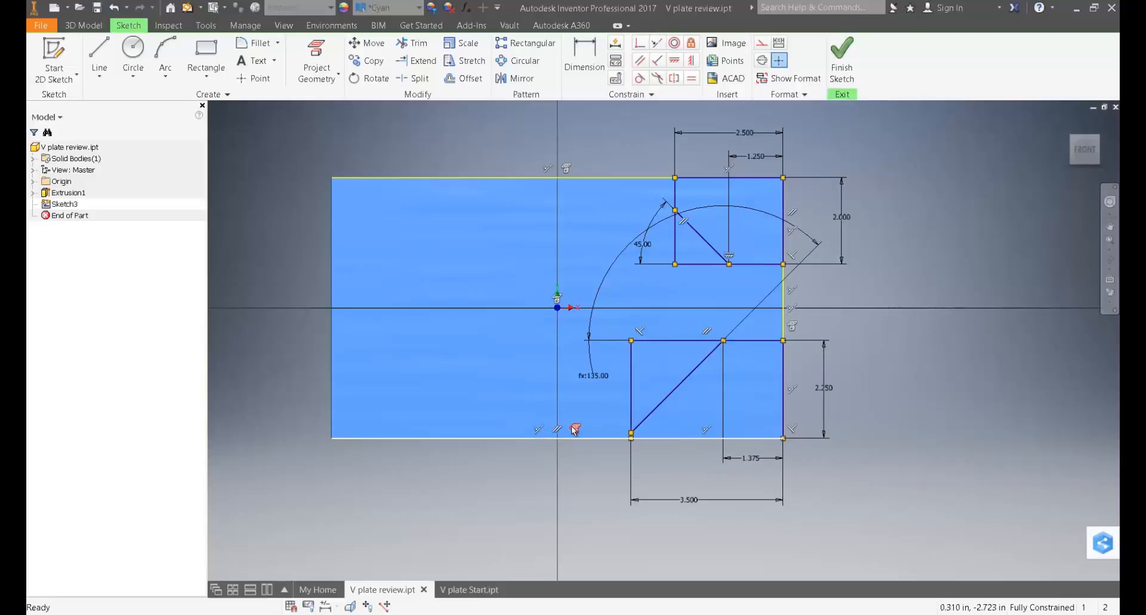
{"action": "right_click", "coordinate": [860, 350]}
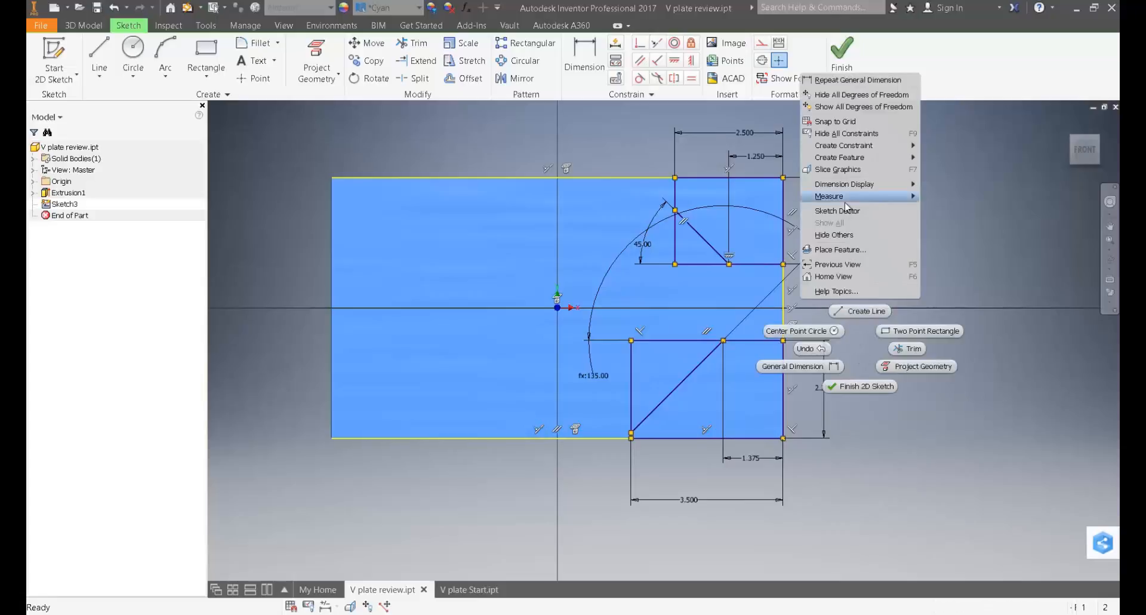
{"action": "left_click", "coordinate": [853, 136]}
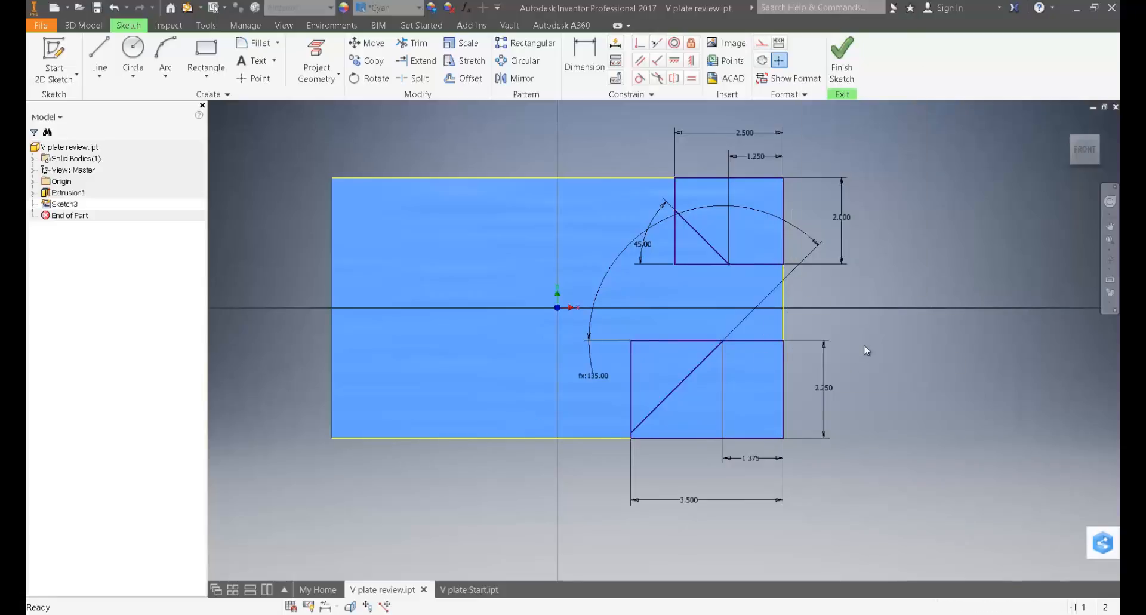
{"action": "right_click", "coordinate": [865, 346]}
{"action": "left_click", "coordinate": [838, 93]}
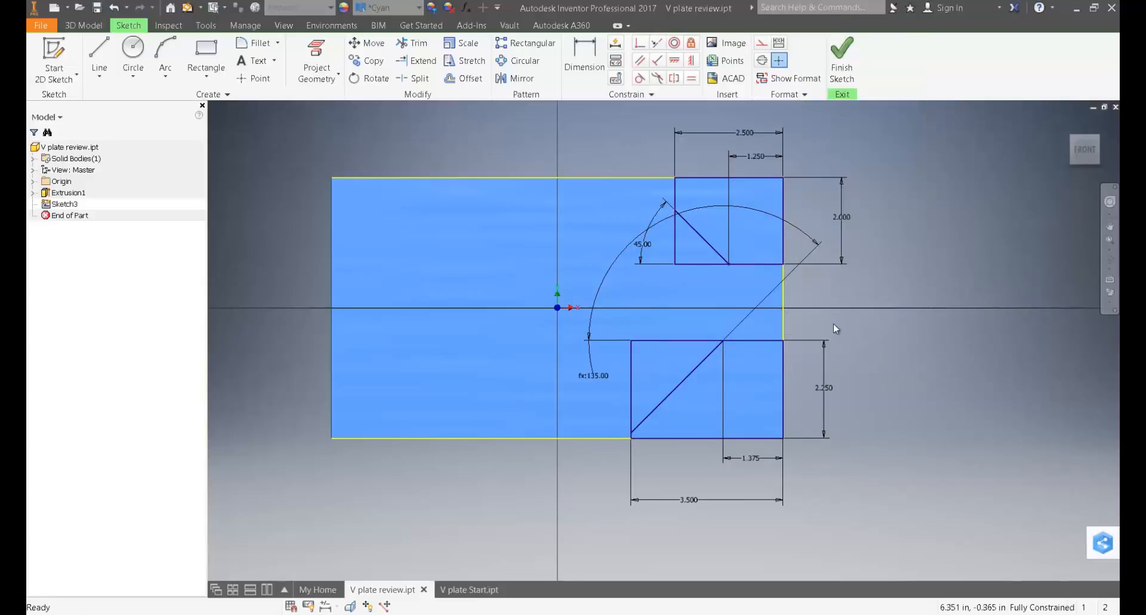
- Finish the sketch and cut the upper and lower corner profiles through the whole plate with Extrude
{"action": "left_click", "coordinate": [840, 81]}
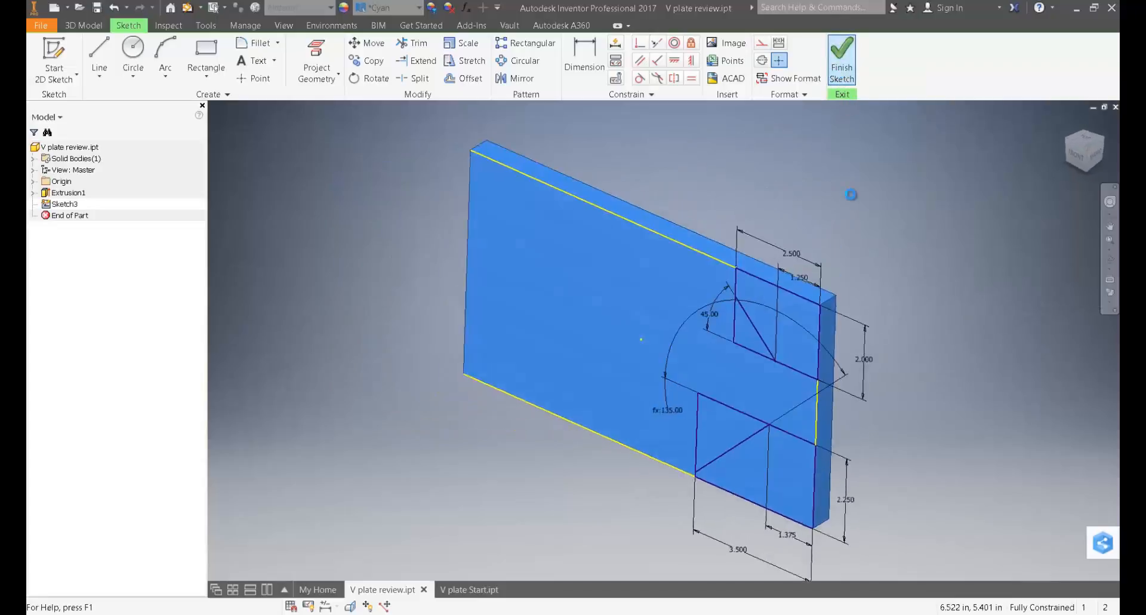
{"action": "left_click", "coordinate": [144, 52]}
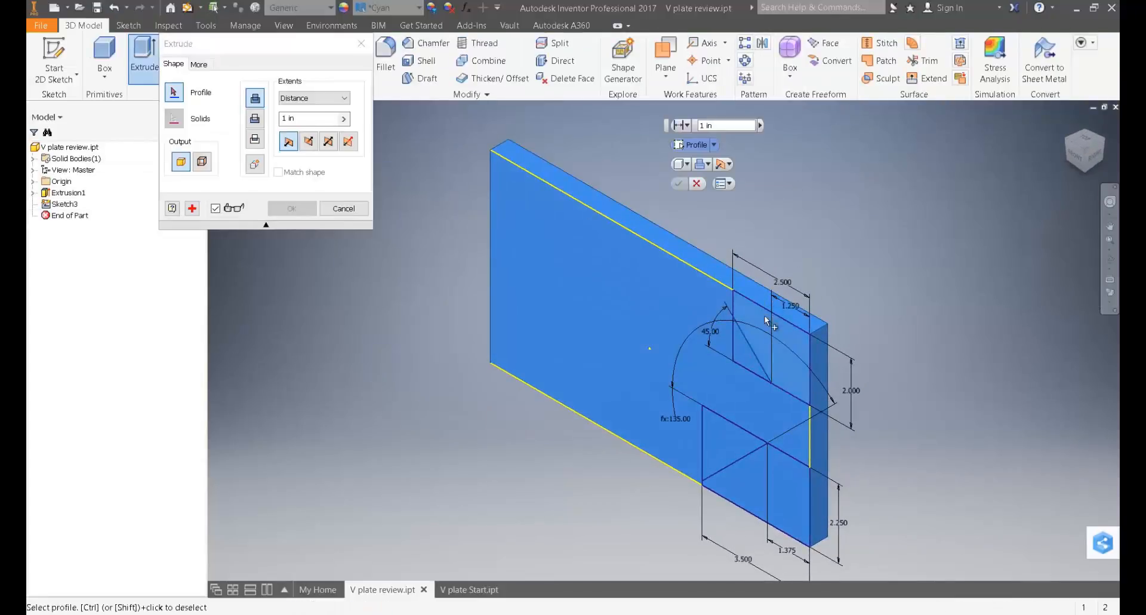
{"action": "left_click", "coordinate": [773, 330]}
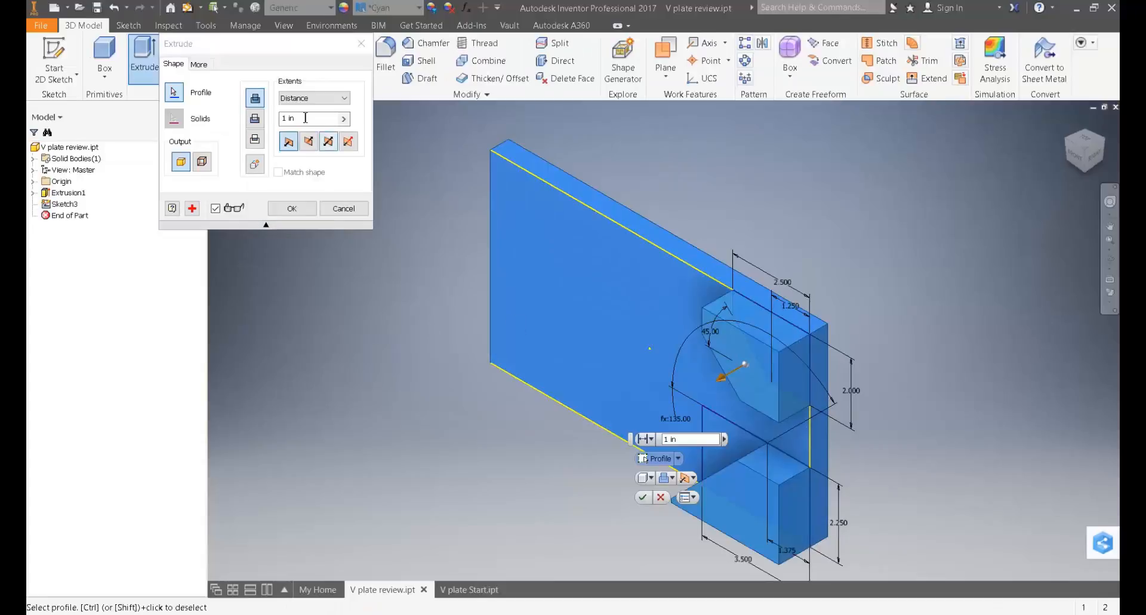
{"action": "left_click", "coordinate": [309, 141]}
{"action": "left_click", "coordinate": [313, 98]}
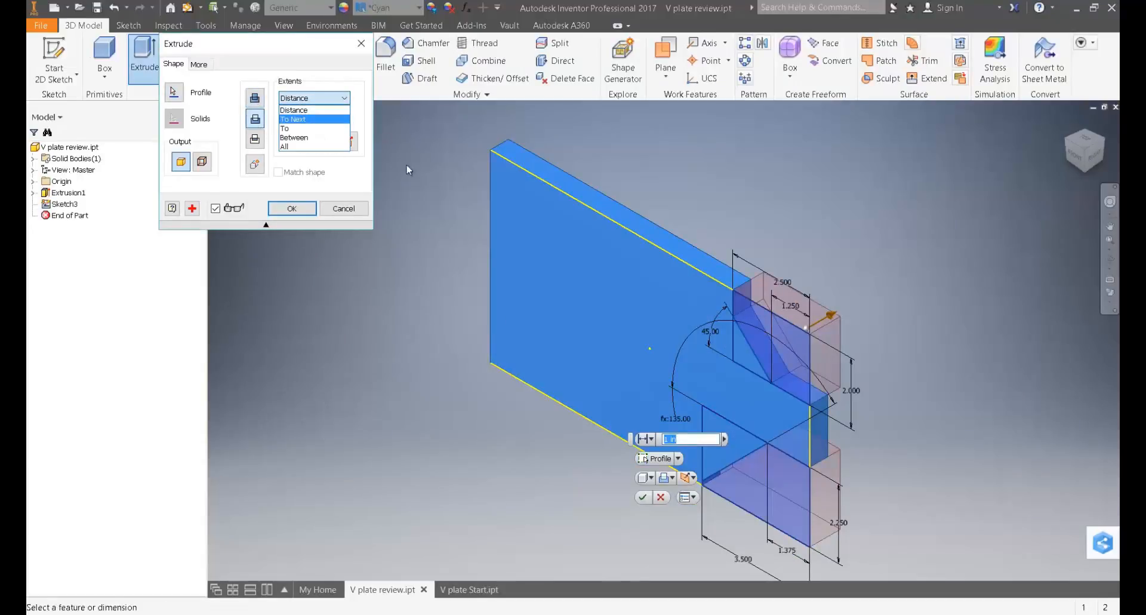
{"action": "left_click", "coordinate": [309, 159]}
{"action": "left_click", "coordinate": [289, 208]}
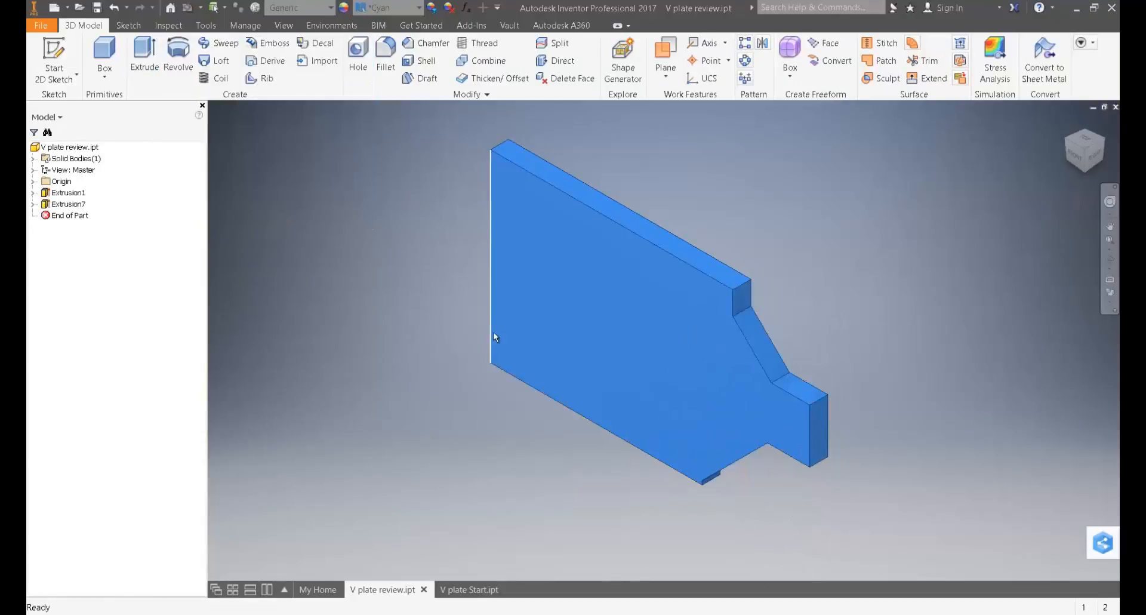
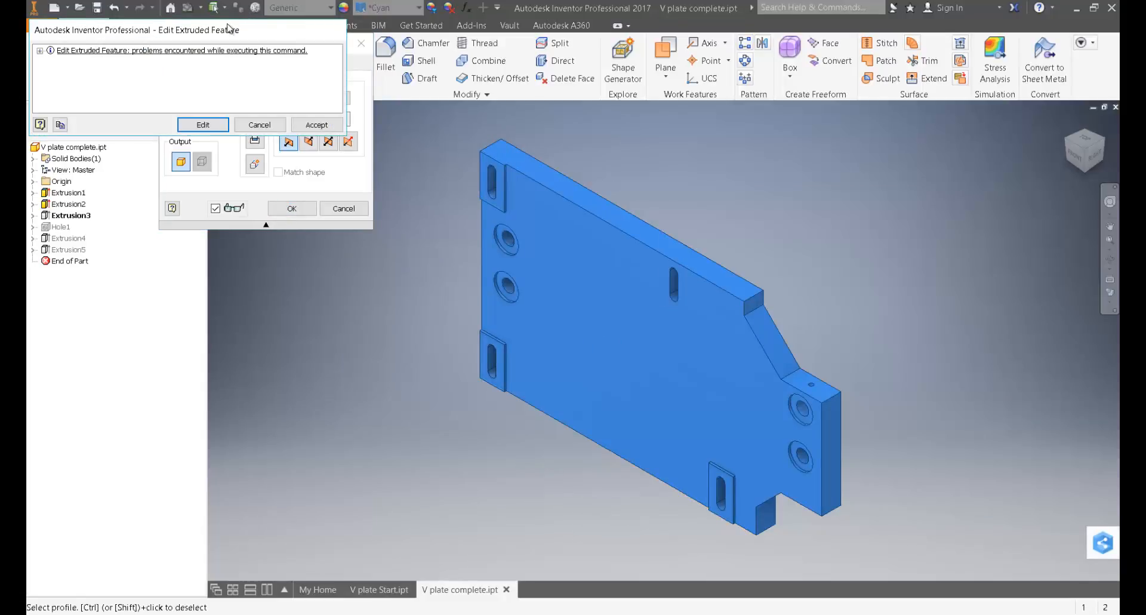
- Expand the Extrusion3 edit problem report to read the Sketch5 and Sketch7 details, and accept the edit
{"action": "left_click_drag", "start_coordinate": [231, 30], "coordinate": [471, 58]}
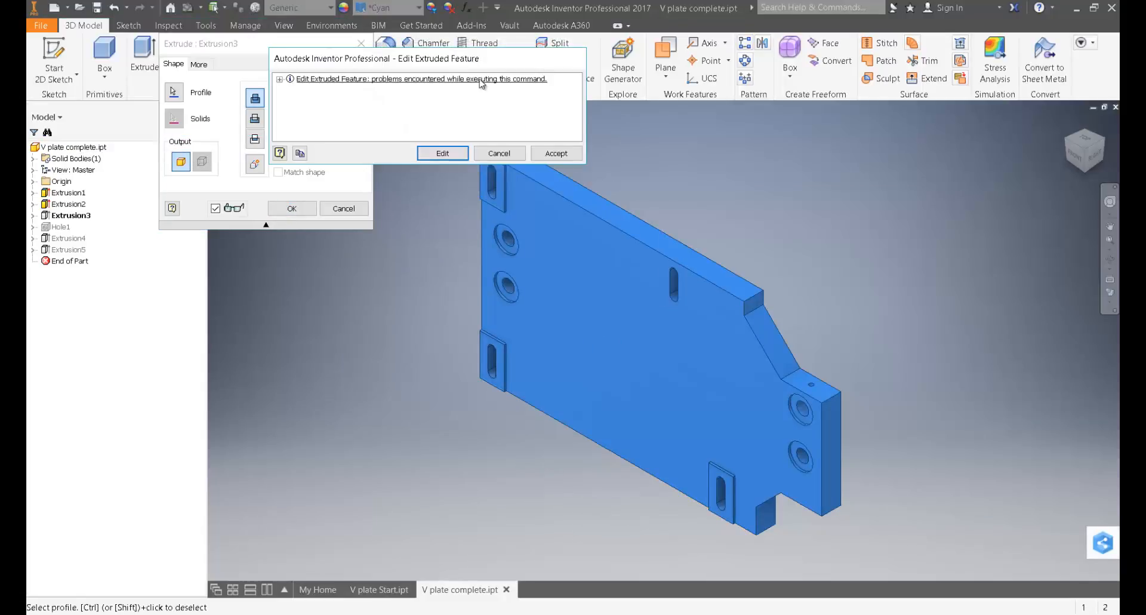
{"action": "left_click", "coordinate": [280, 79]}
{"action": "left_click", "coordinate": [290, 89]}
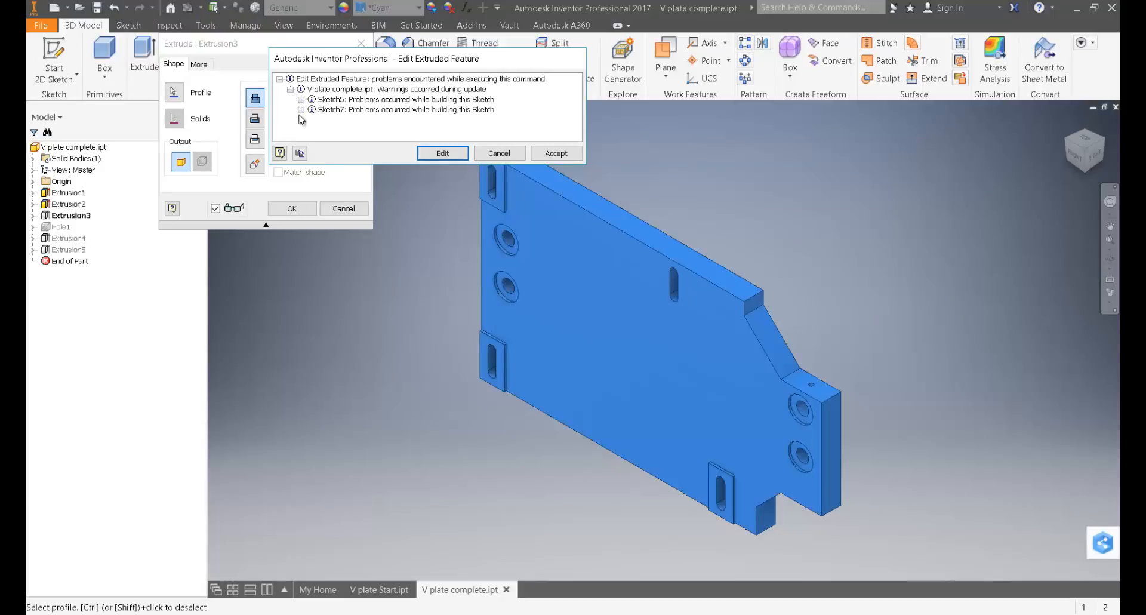
{"action": "left_click", "coordinate": [301, 109]}
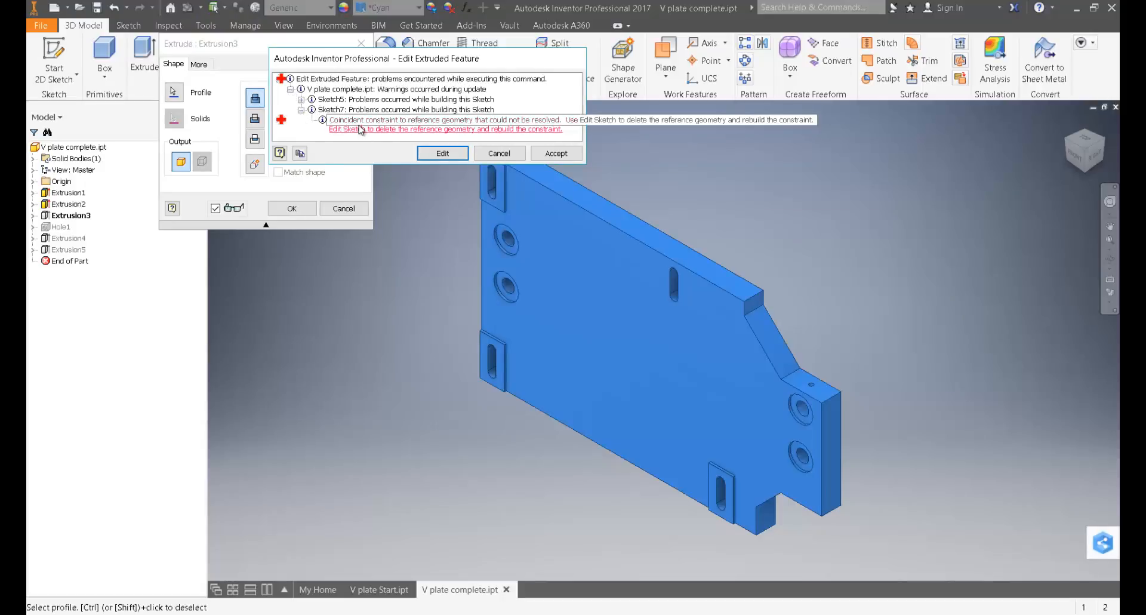
{"action": "left_click", "coordinate": [301, 100]}
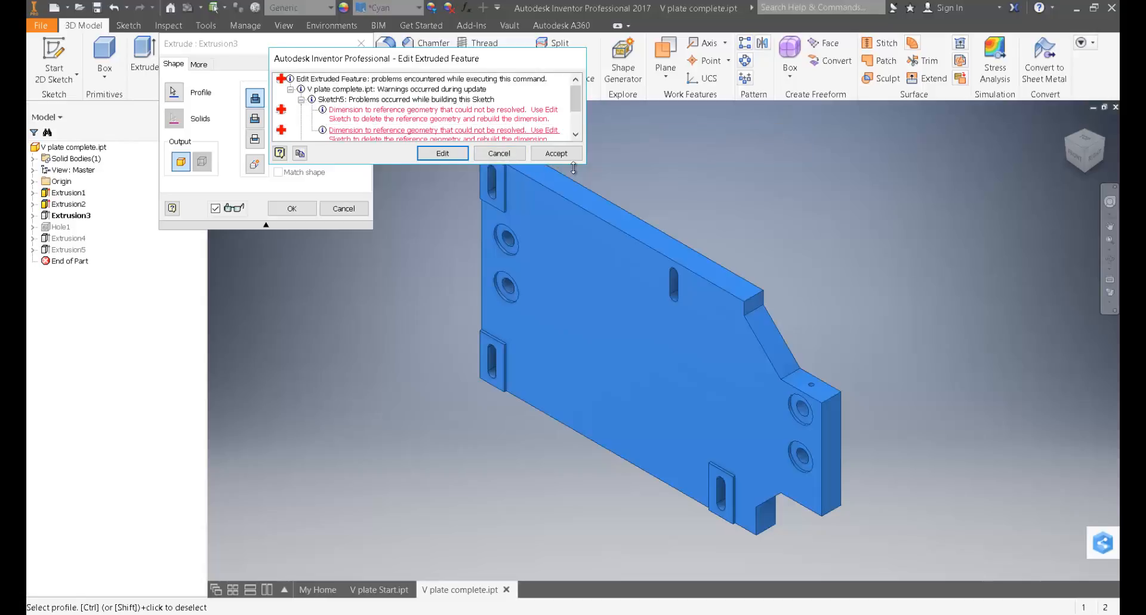
{"action": "left_click_drag", "start_coordinate": [573, 168], "coordinate": [573, 210]}
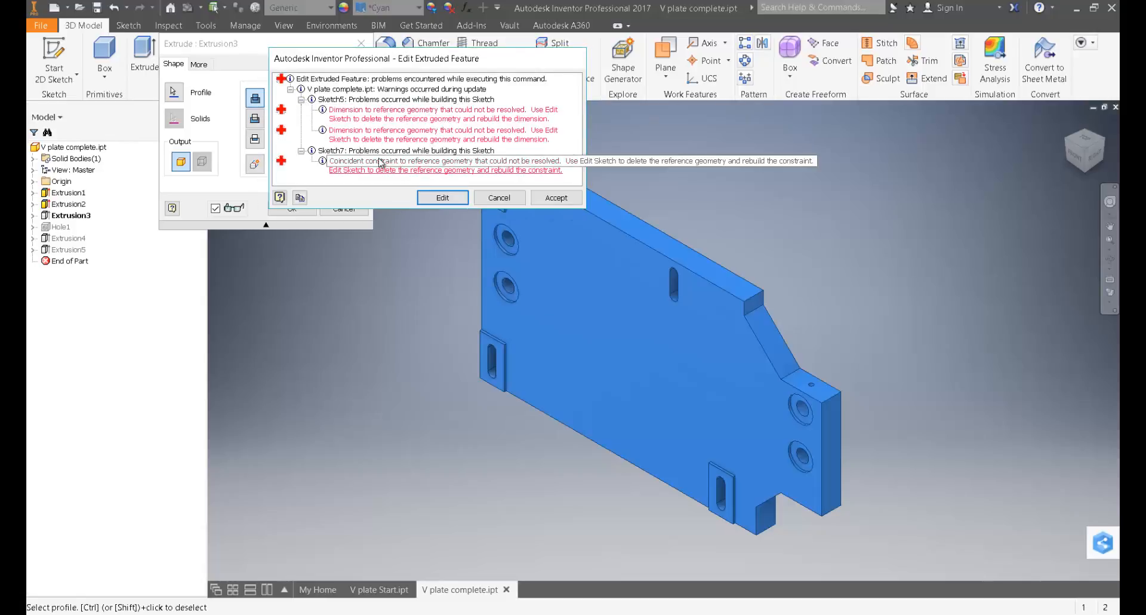
{"action": "left_click", "coordinate": [548, 201]}
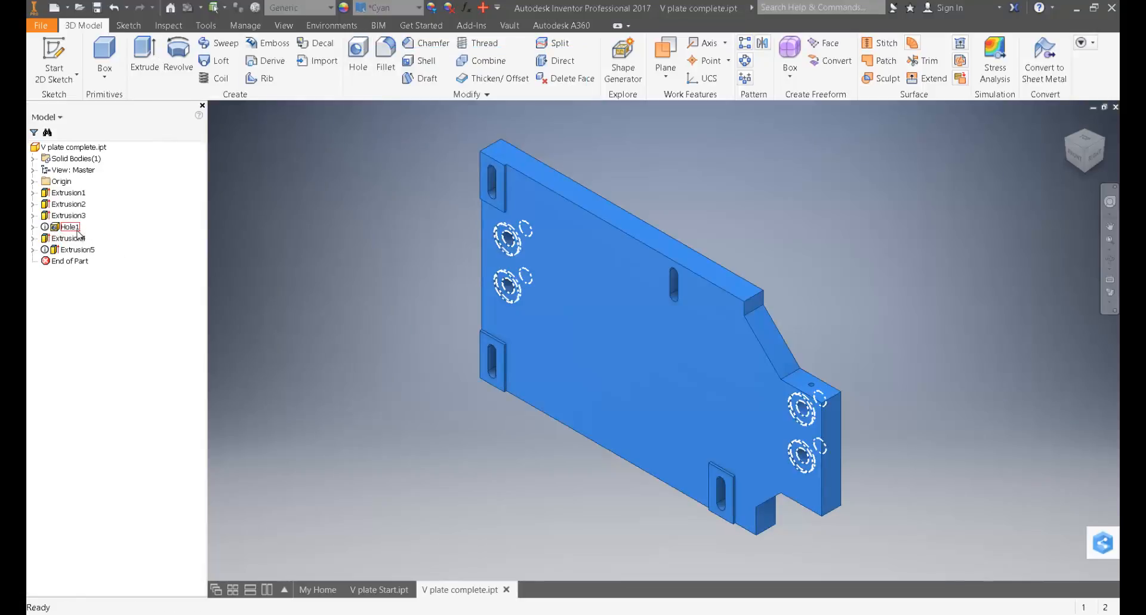
- Start the recovery of Sketch5 under Hole1 in the V plate complete part
{"action": "left_click", "coordinate": [33, 228]}
{"action": "left_click", "coordinate": [68, 240]}
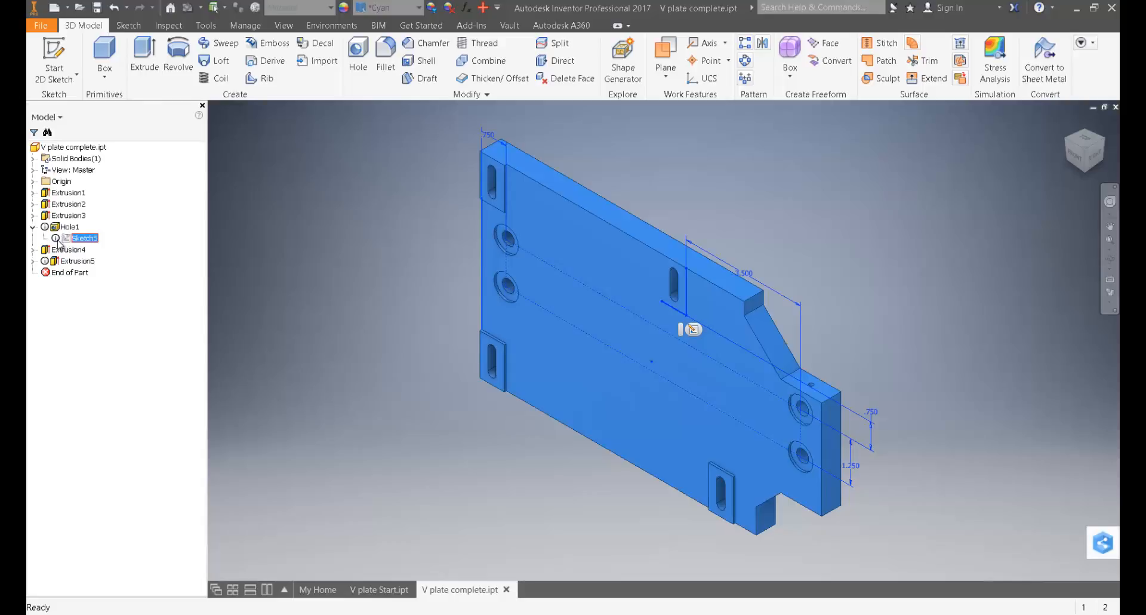
{"action": "right_click", "coordinate": [77, 241]}
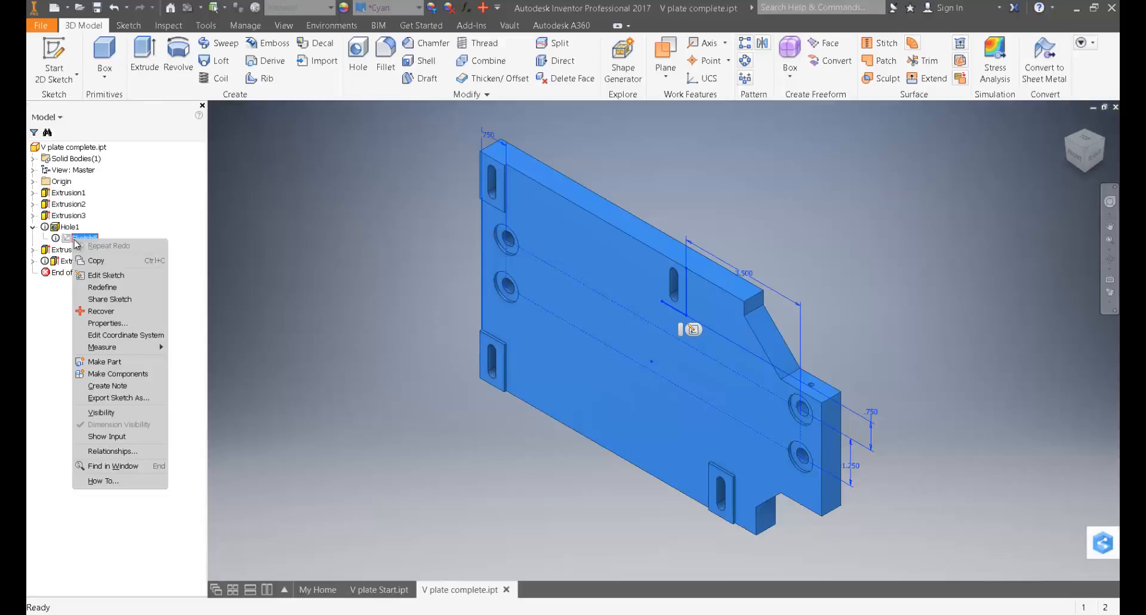
{"action": "left_click", "coordinate": [92, 311]}
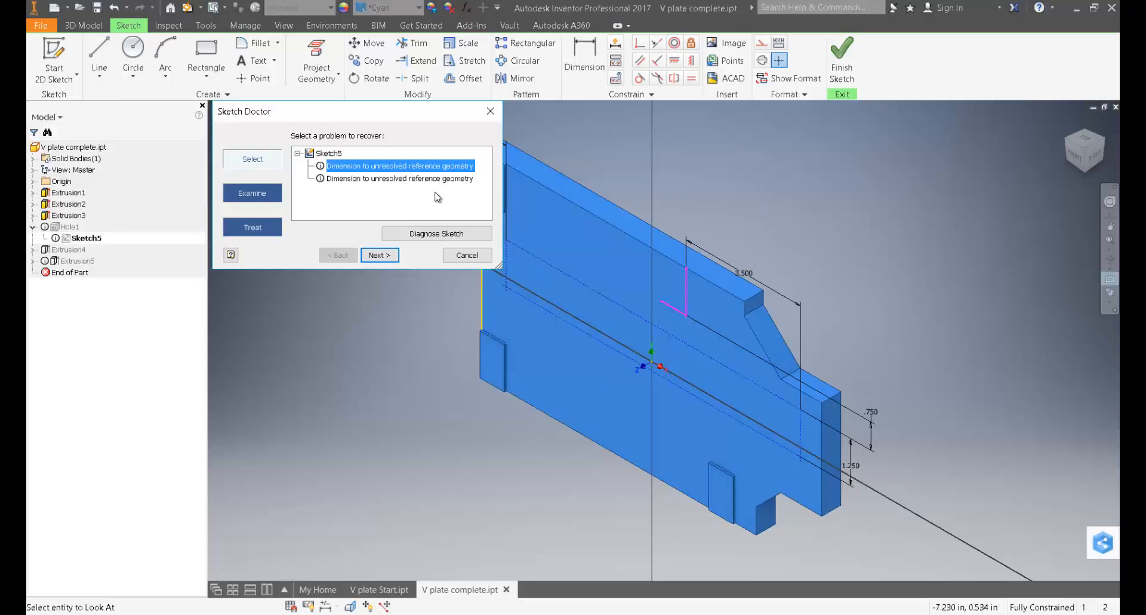
- Compare the two unresolved reference geometry problems in Sketch Doctor and apply the Edit Sketch treatment to the second one
{"action": "left_click", "coordinate": [423, 179]}
{"action": "left_click", "coordinate": [416, 166]}
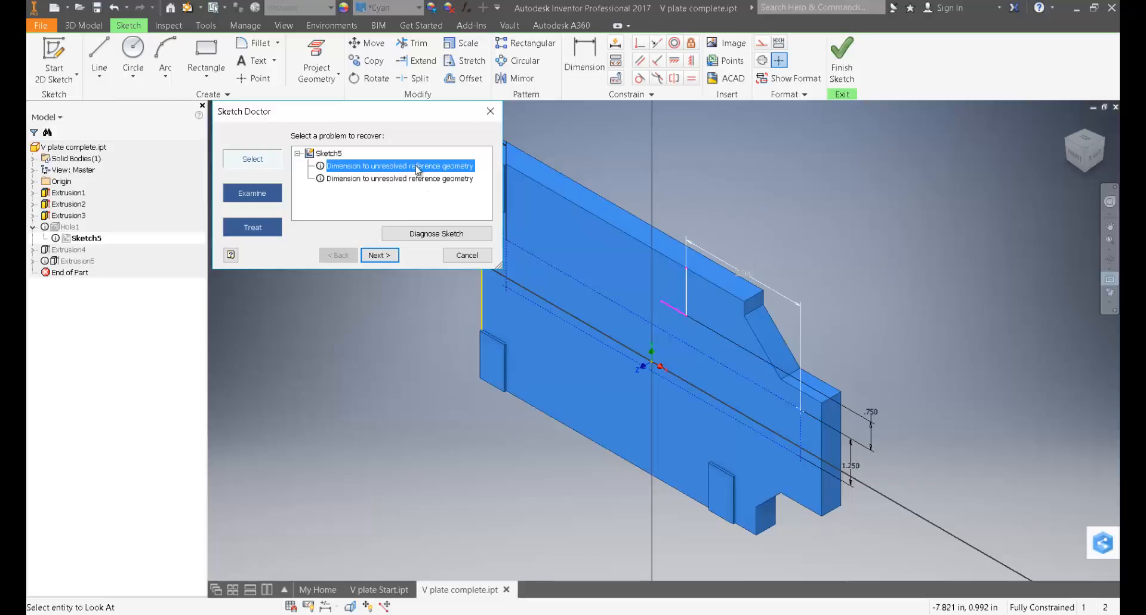
{"action": "left_click", "coordinate": [418, 181]}
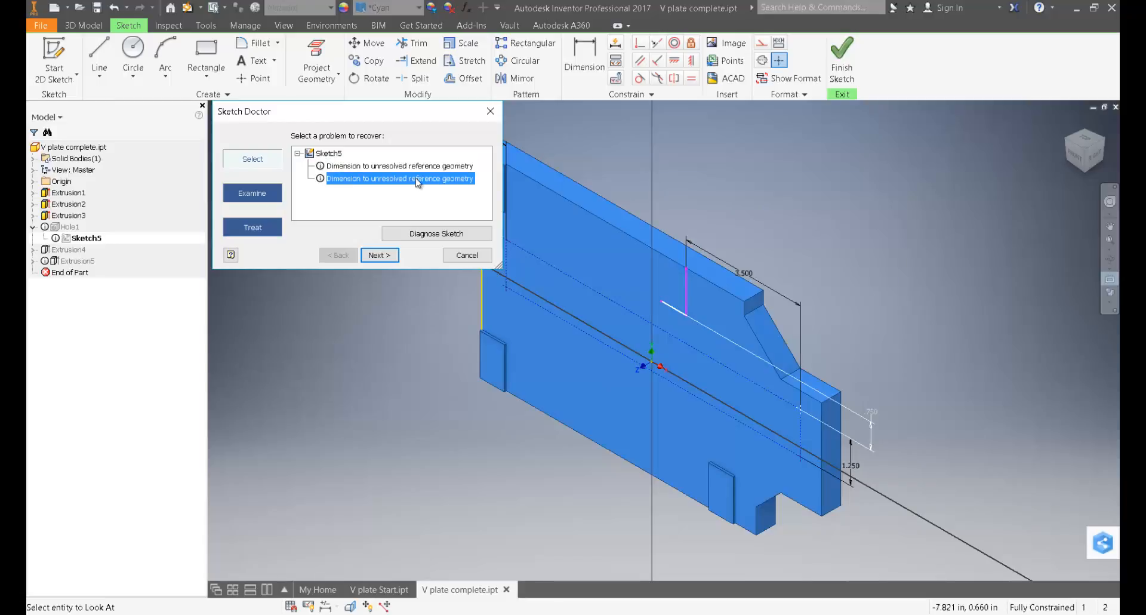
{"action": "left_click", "coordinate": [425, 166]}
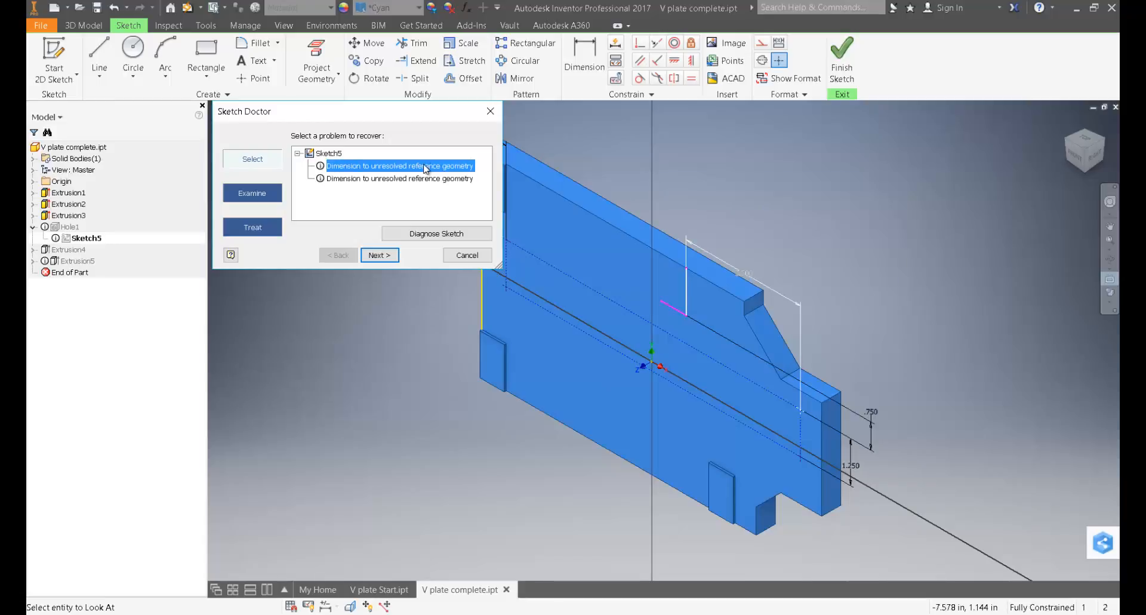
{"action": "left_click", "coordinate": [385, 179]}
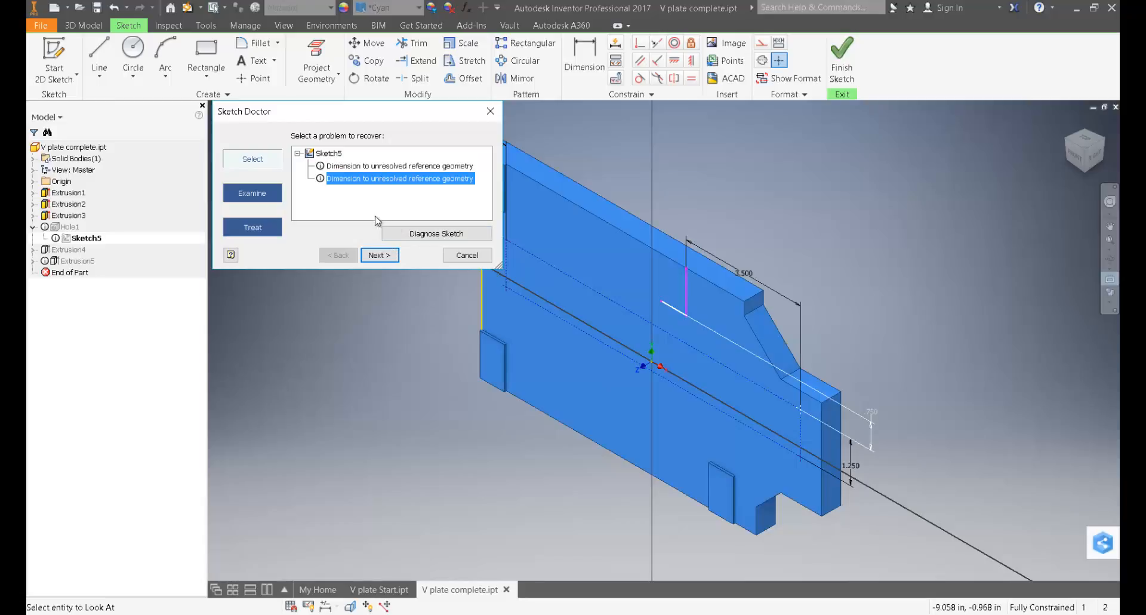
{"action": "left_click", "coordinate": [380, 256]}
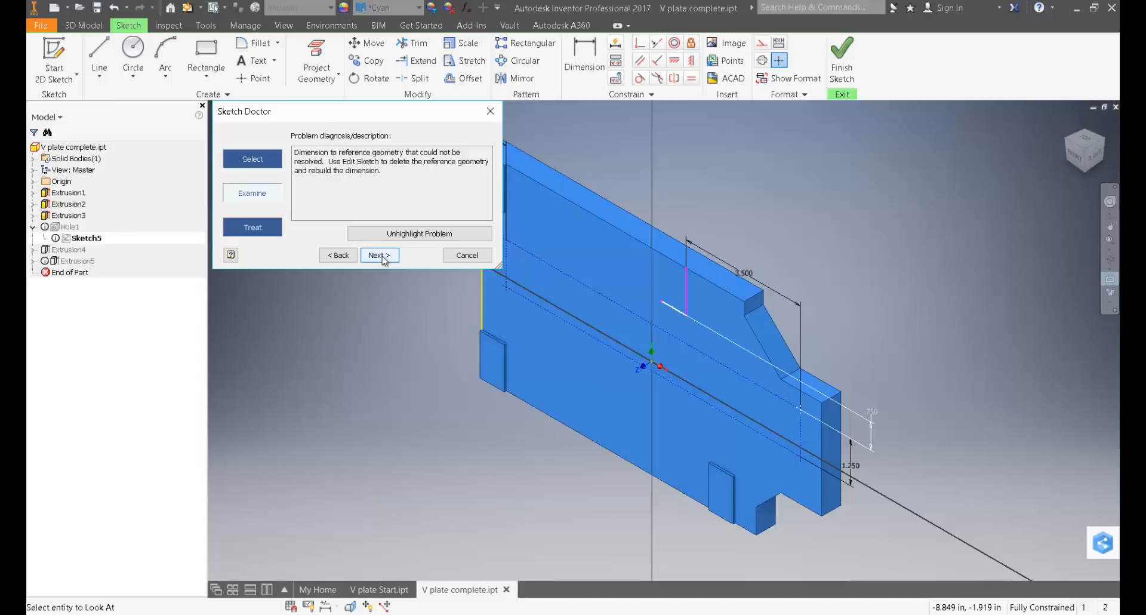
{"action": "left_click", "coordinate": [382, 255]}
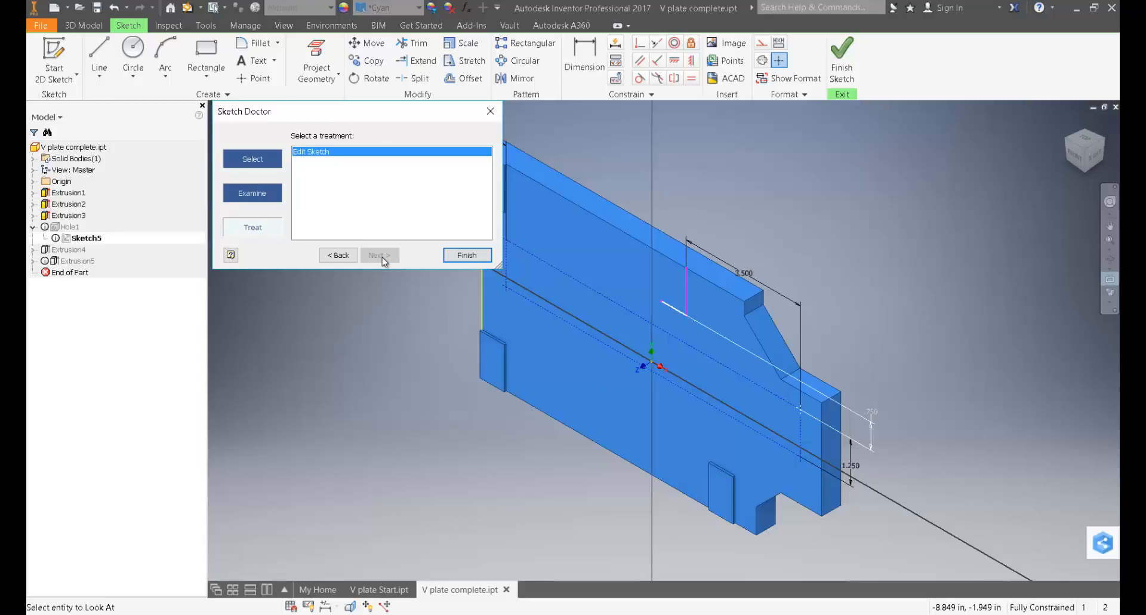
{"action": "left_click", "coordinate": [467, 255]}
{"action": "left_click", "coordinate": [684, 347]}
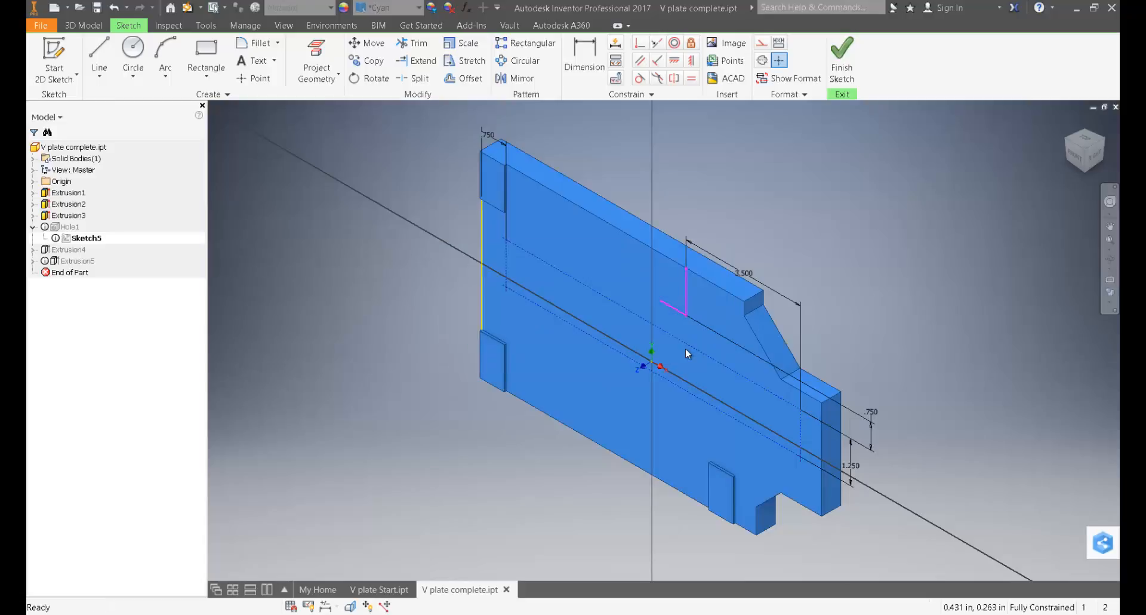
- Face the sketch from the front and delete the two magenta unresolved reference lines
{"action": "left_click", "coordinate": [1072, 157]}
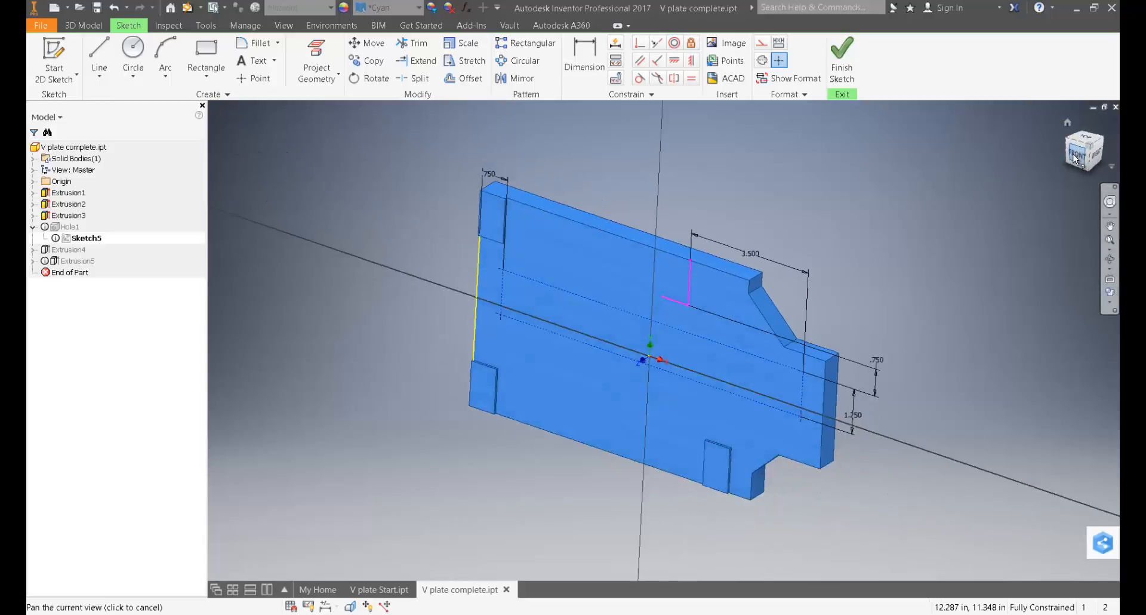
{"action": "scroll", "coordinate": [728, 322], "scroll_direction": "up", "scroll_amount": 3}
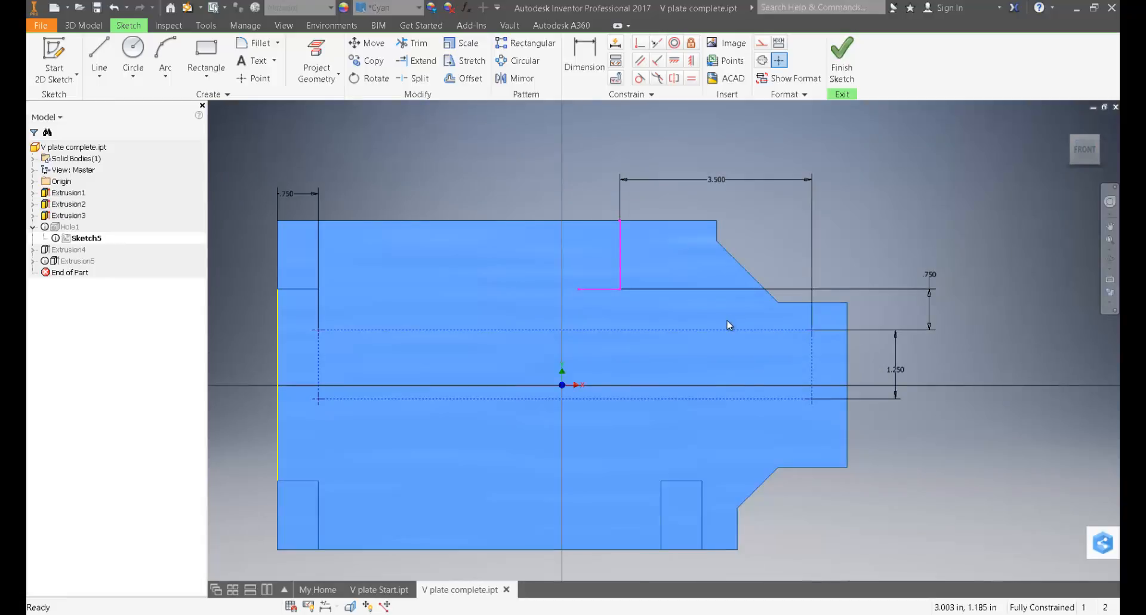
{"action": "left_click", "coordinate": [621, 264]}
{"action": "key", "text": "Delete"}
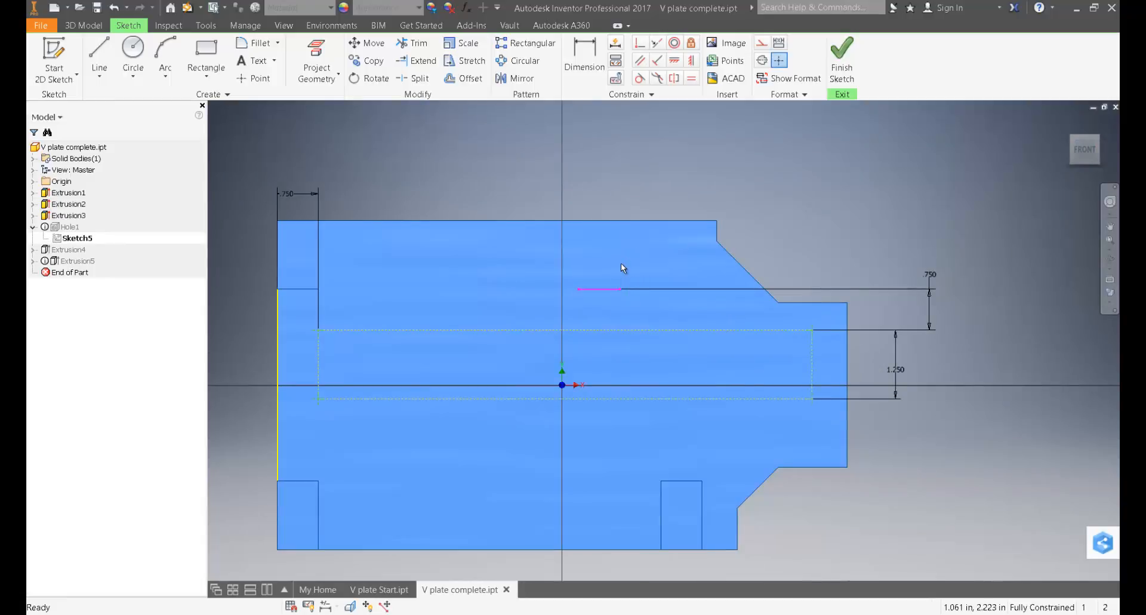
{"action": "left_click", "coordinate": [600, 288]}
{"action": "key", "text": "Delete"}
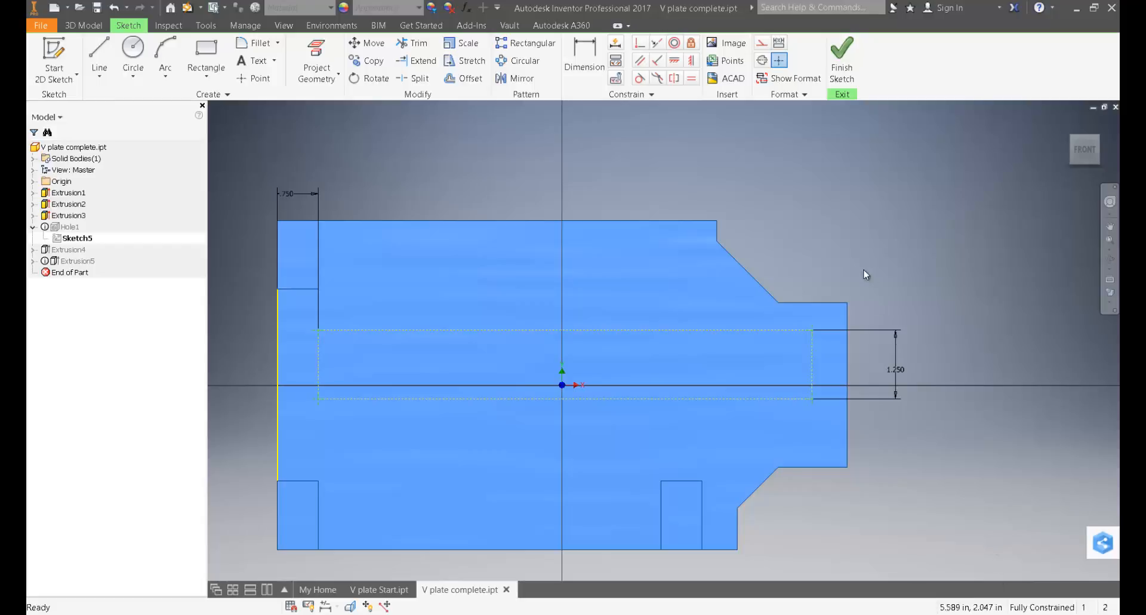
- Dimension the horizontal distance from the plate's left edge to the hole rectangle's upper-right corner point as 9.75 in
{"action": "left_click", "coordinate": [595, 62]}
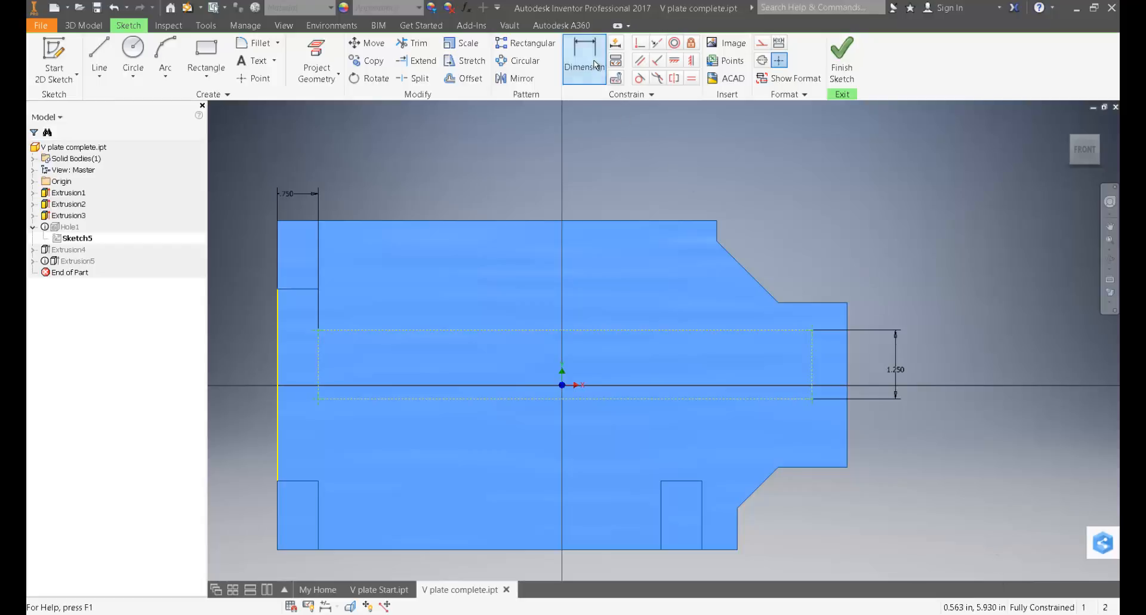
{"action": "left_click", "coordinate": [280, 308]}
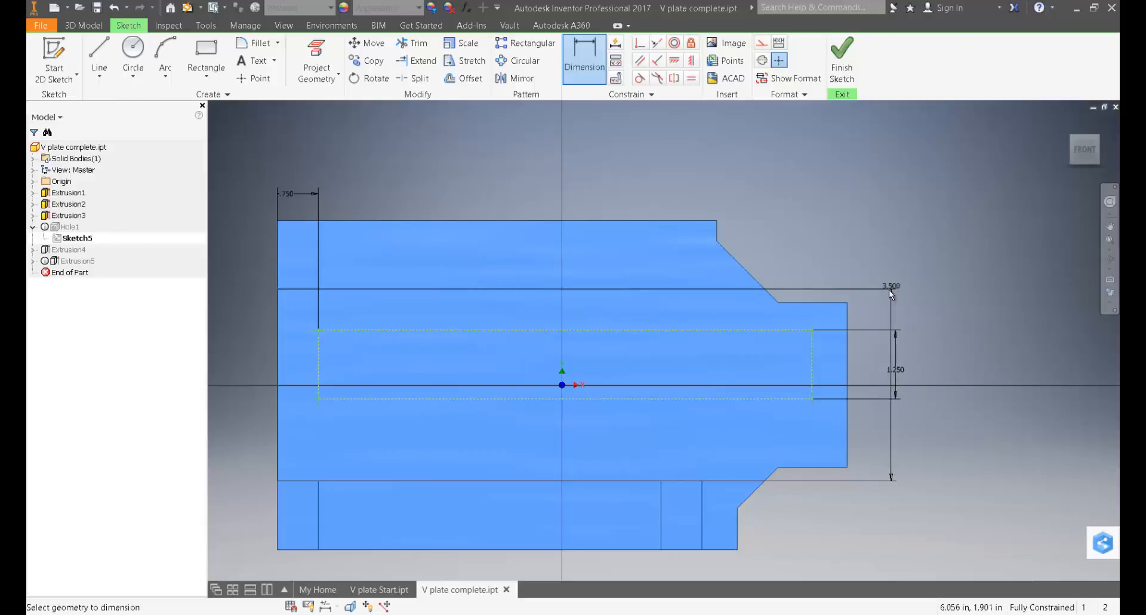
{"action": "left_click", "coordinate": [812, 331]}
{"action": "left_click", "coordinate": [588, 177]}
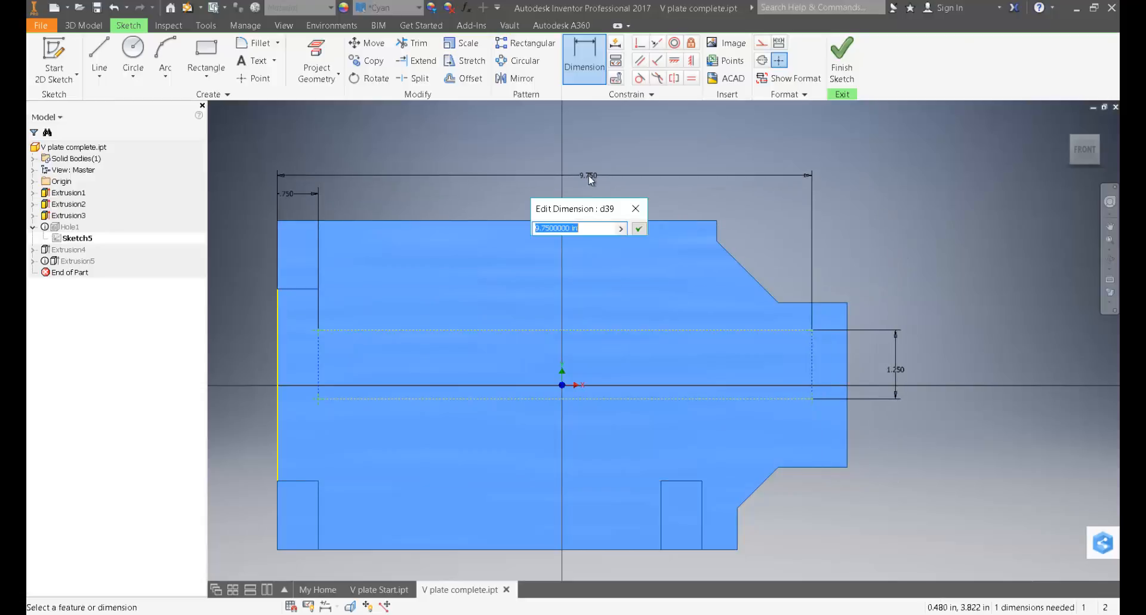
{"action": "left_click", "coordinate": [640, 230]}
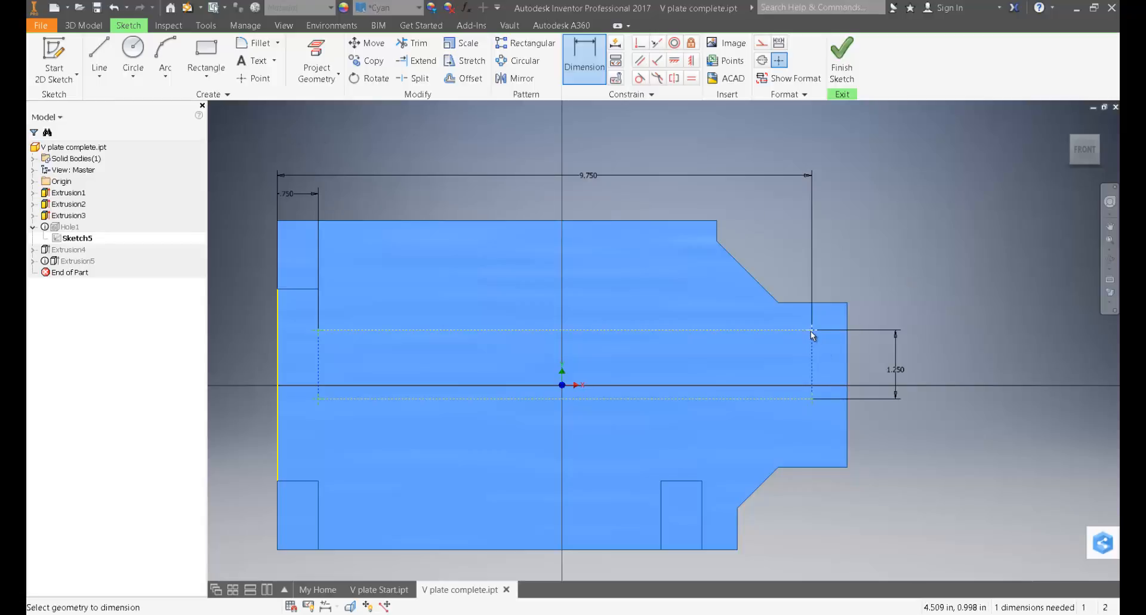
- Dimension the vertical distance from the plate's upper edge to the hole rectangle's upper-right corner as 2 in and finish the sketch
{"action": "left_click", "coordinate": [692, 229]}
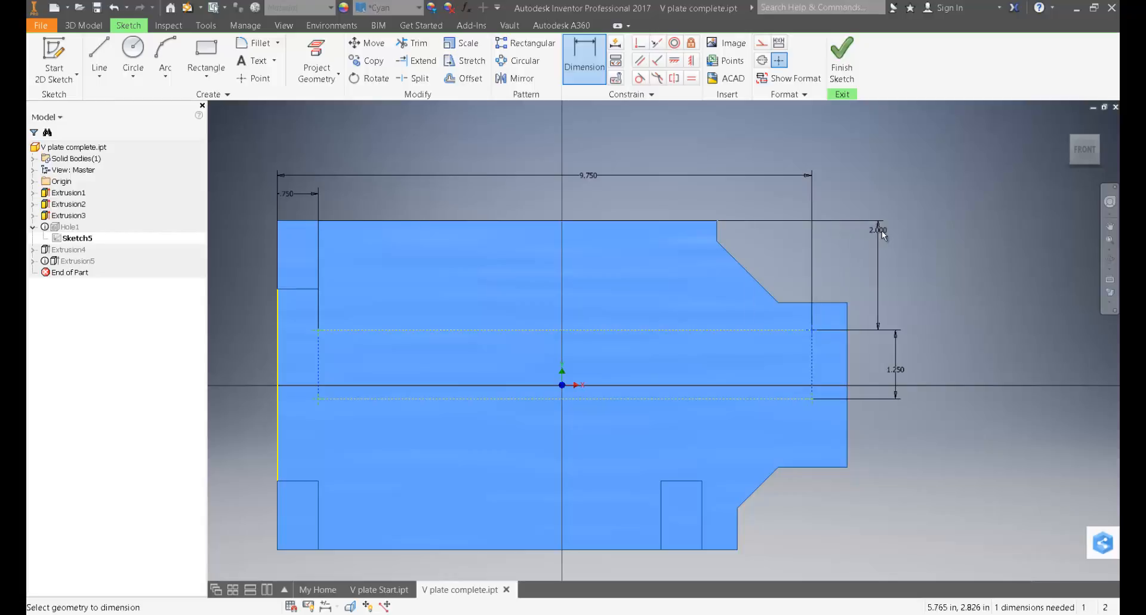
{"action": "left_click", "coordinate": [915, 253]}
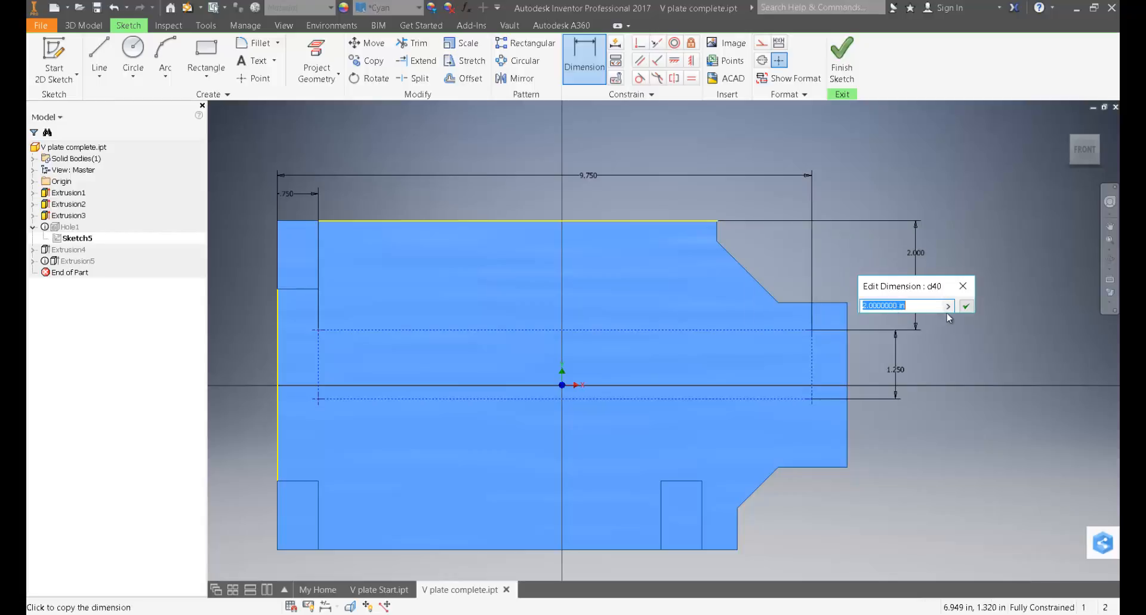
{"action": "left_click", "coordinate": [966, 306]}
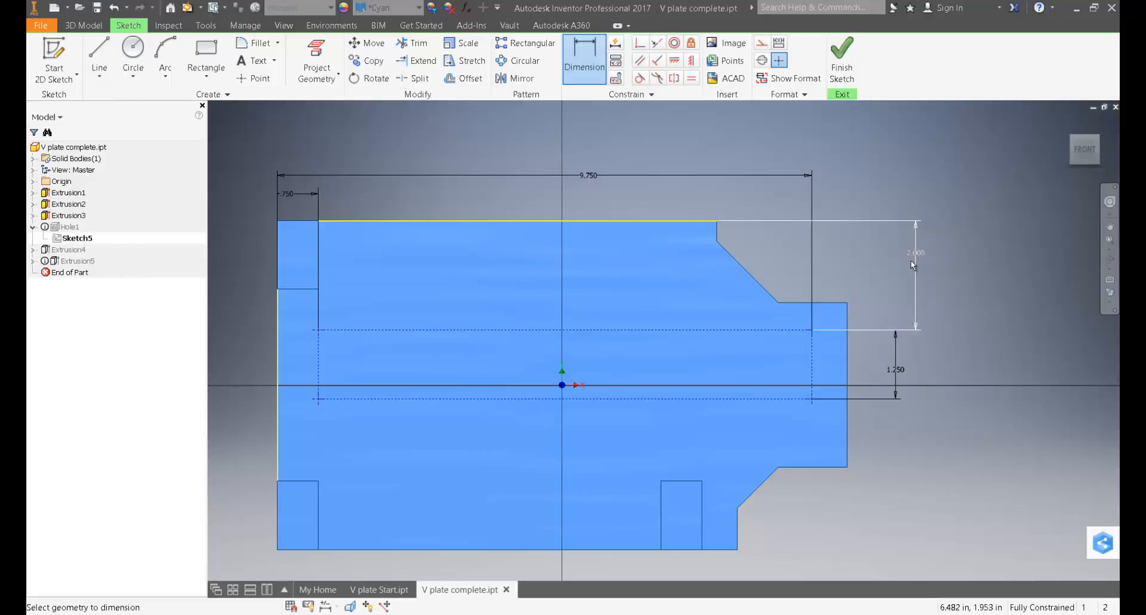
{"action": "left_click", "coordinate": [854, 70]}
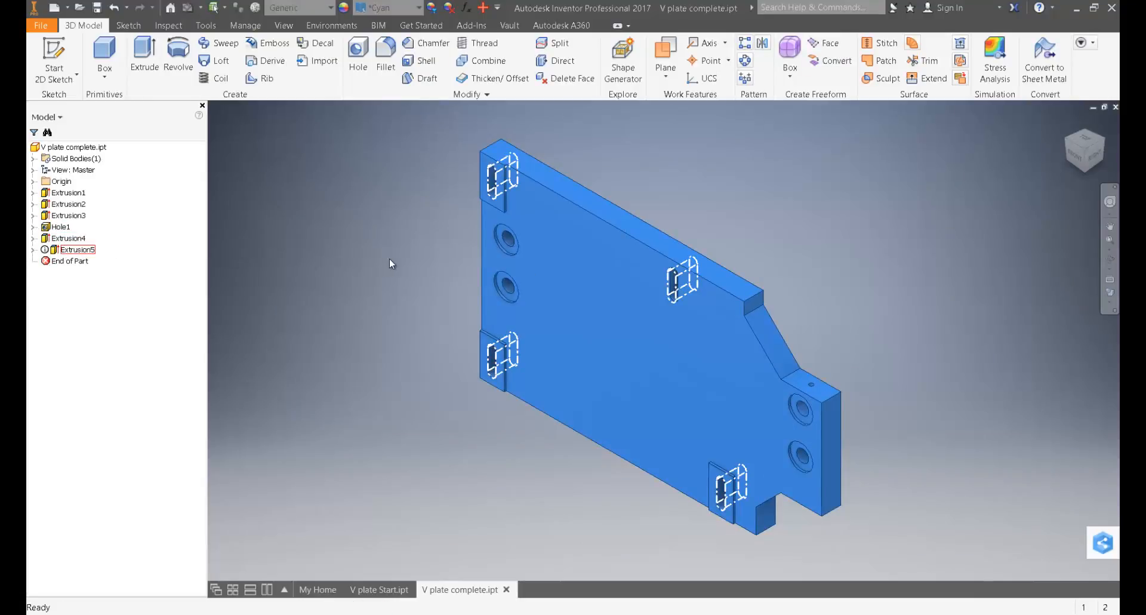
- Open Sketch7 under Extrusion5 for editing
{"action": "left_click", "coordinate": [33, 250]}
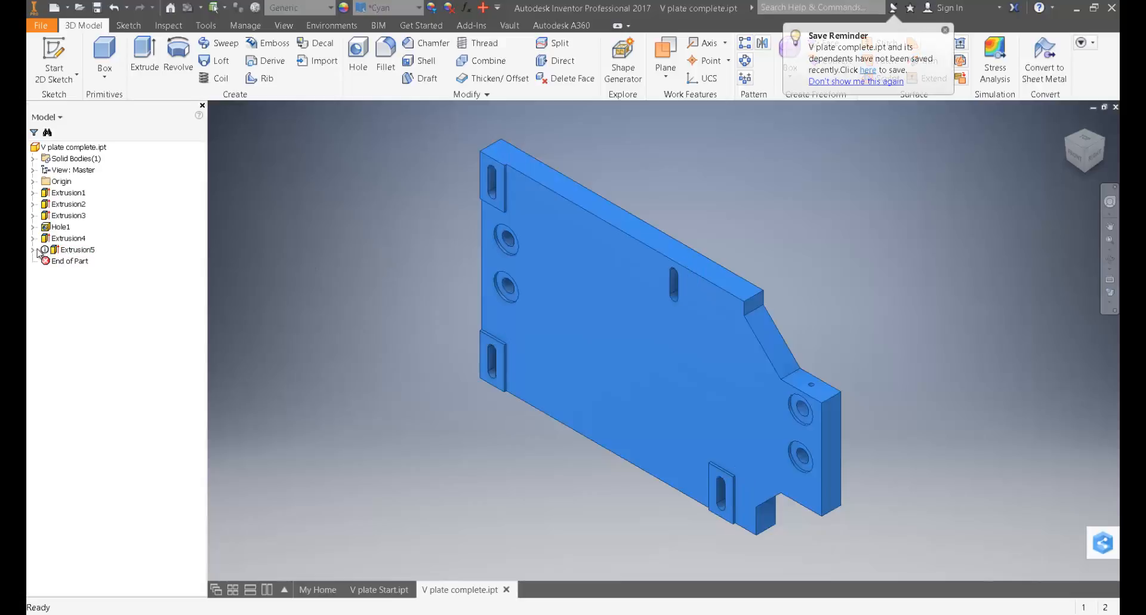
{"action": "left_click", "coordinate": [82, 262]}
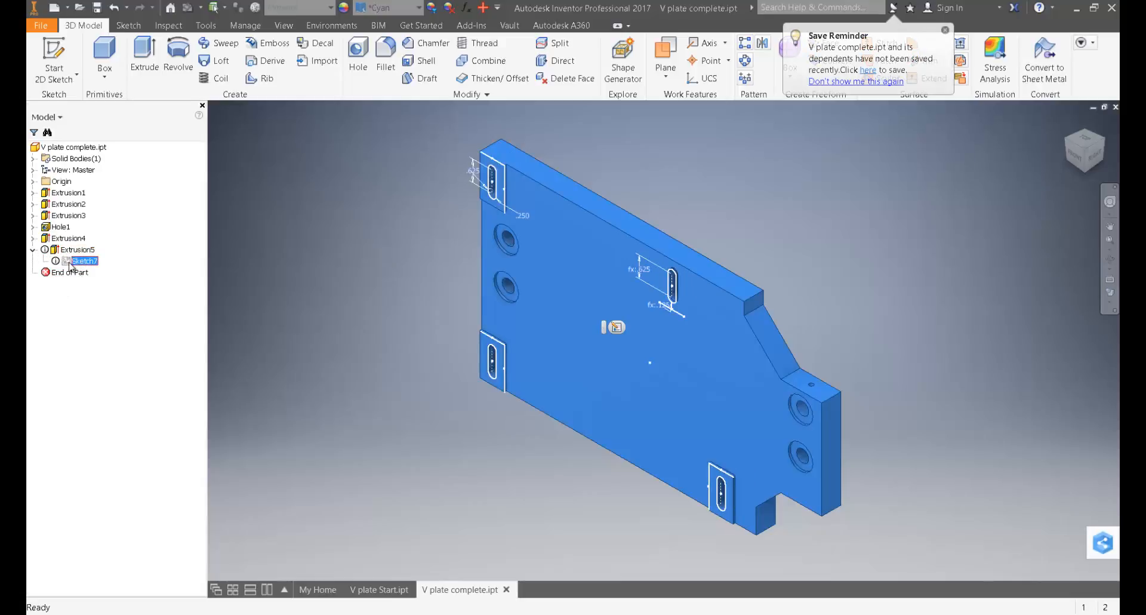
{"action": "right_click", "coordinate": [70, 264]}
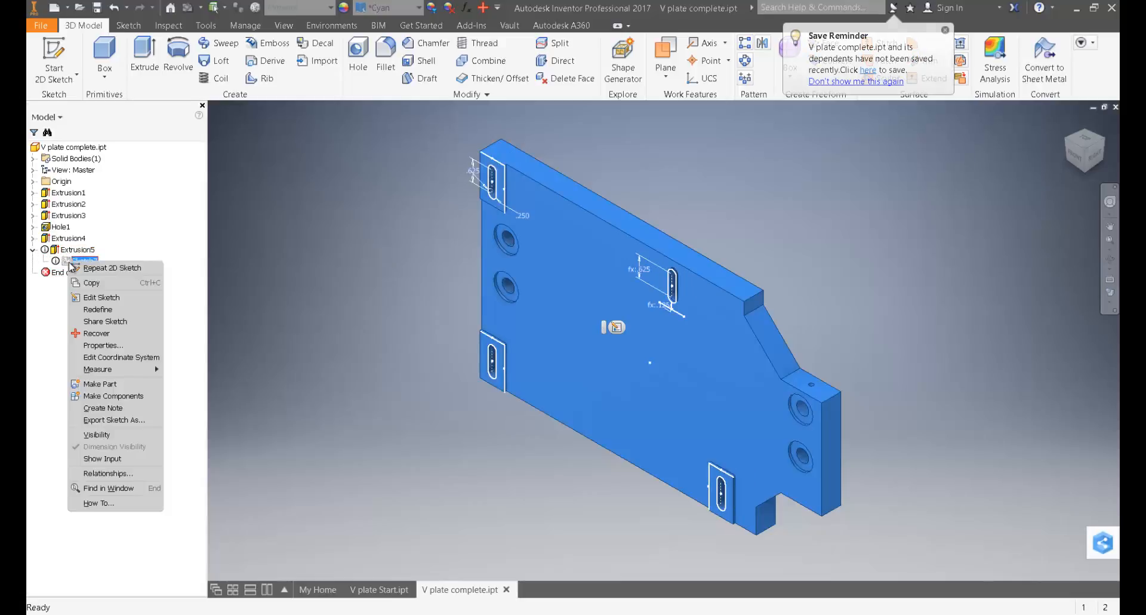
{"action": "left_click", "coordinate": [98, 298]}
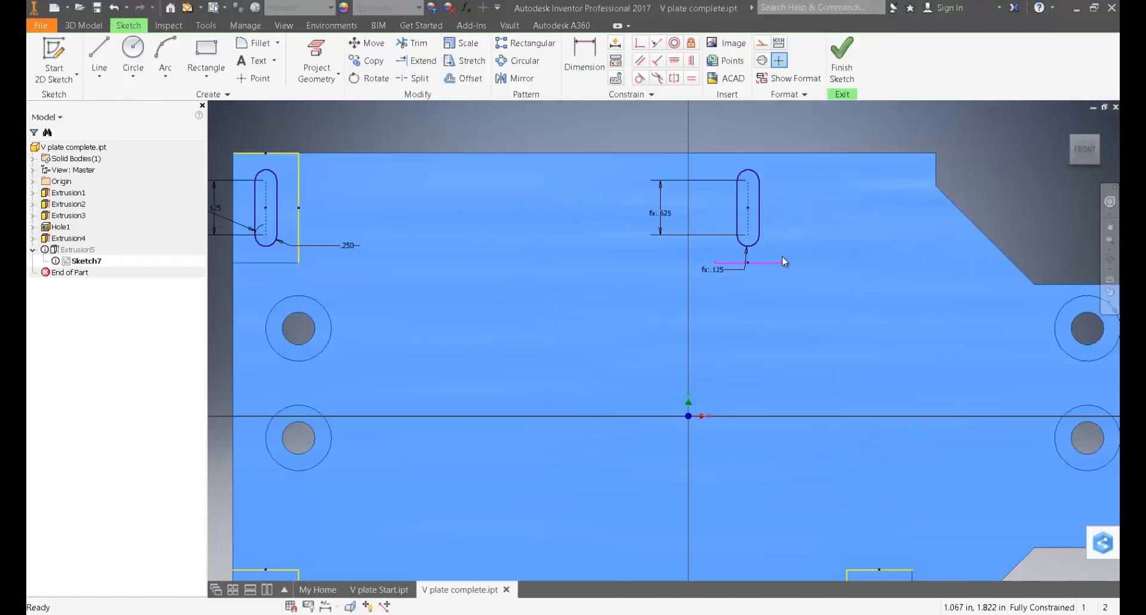
- Delete the magenta unresolved reference line below the upper middle slot
{"action": "left_click", "coordinate": [747, 264]}
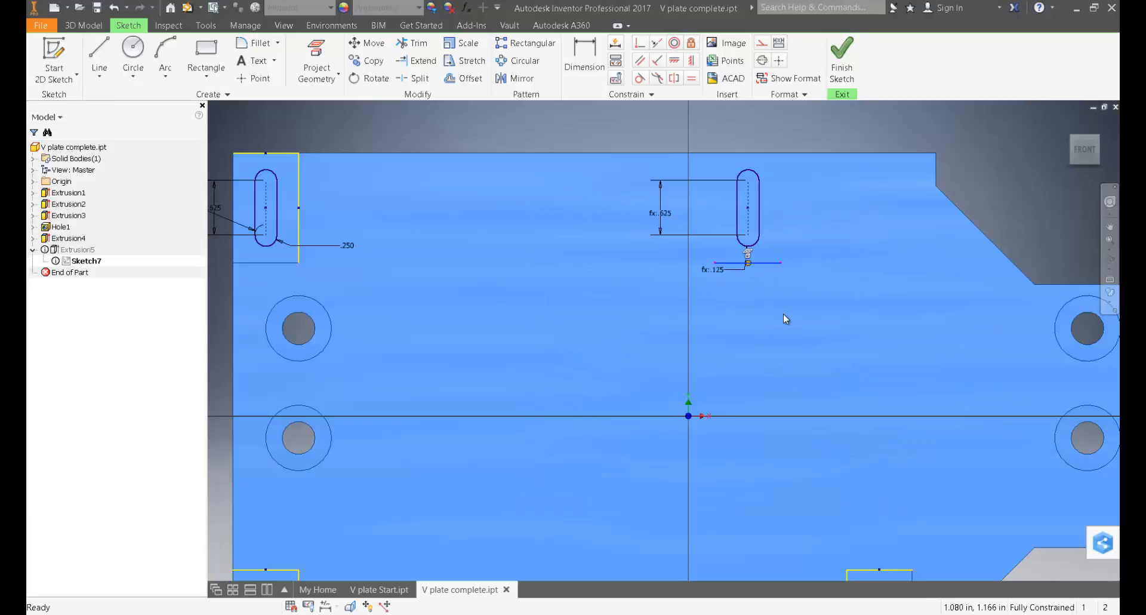
{"action": "scroll", "coordinate": [770, 287], "scroll_direction": "down", "scroll_amount": 3}
{"action": "scroll", "coordinate": [764, 273], "scroll_direction": "up", "scroll_amount": 6}
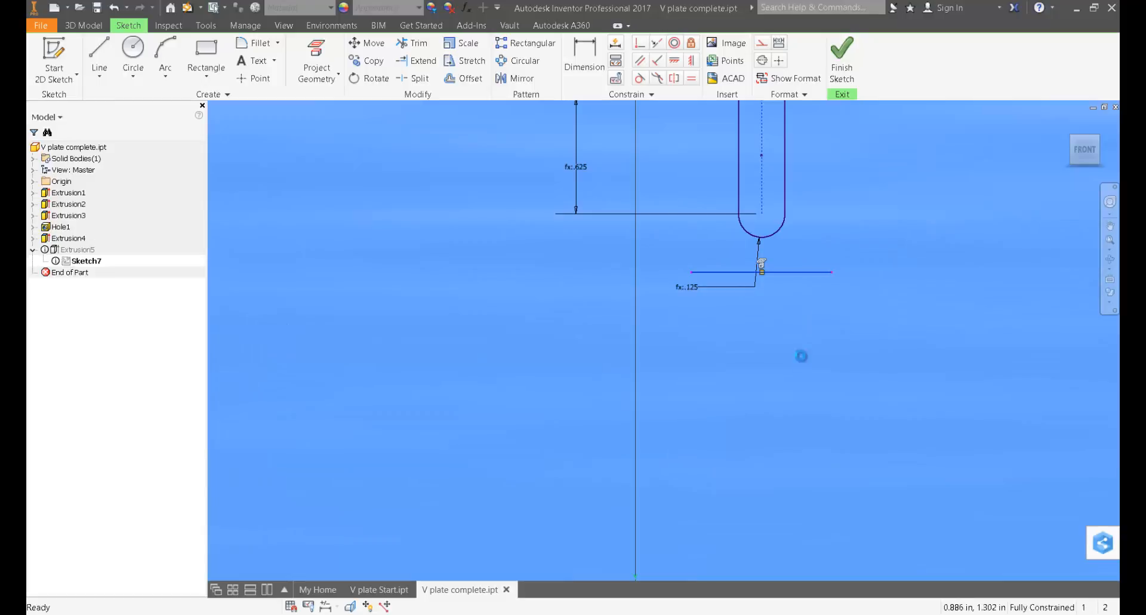
{"action": "left_click", "coordinate": [805, 272]}
{"action": "key", "text": "Delete"}
{"action": "scroll", "coordinate": [804, 271], "scroll_direction": "down", "scroll_amount": 3}
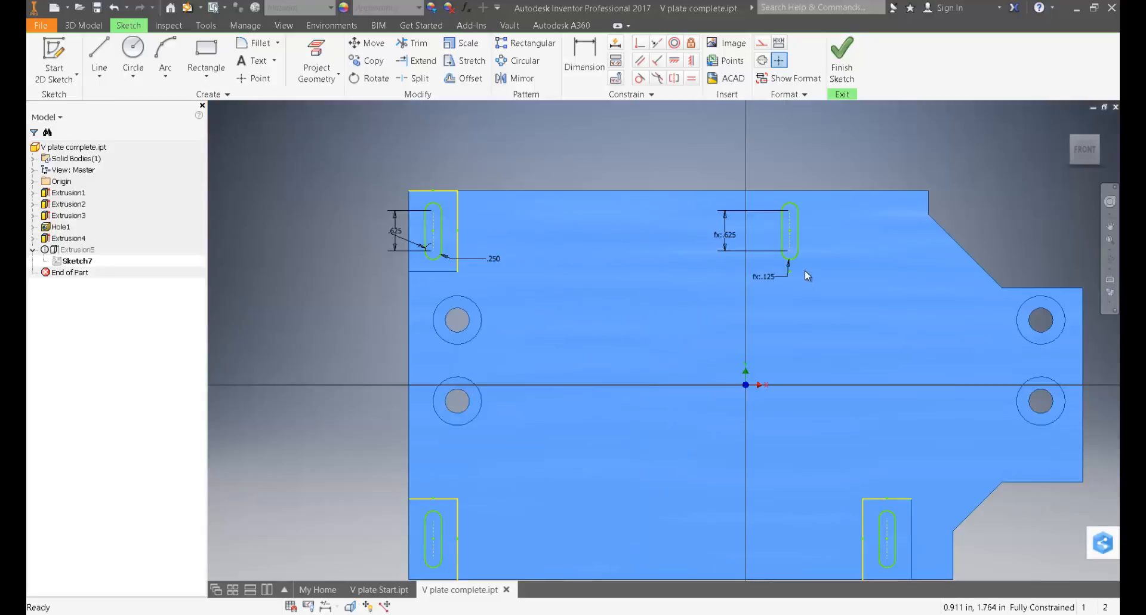
- Dimension the horizontal distance between the upper arc centers of the two upper slots as 5.5 in
{"action": "middle_click_drag", "start_coordinate": [805, 272], "coordinate": [723, 243]}
{"action": "middle_click_drag", "start_coordinate": [489, 210], "coordinate": [479, 245]}
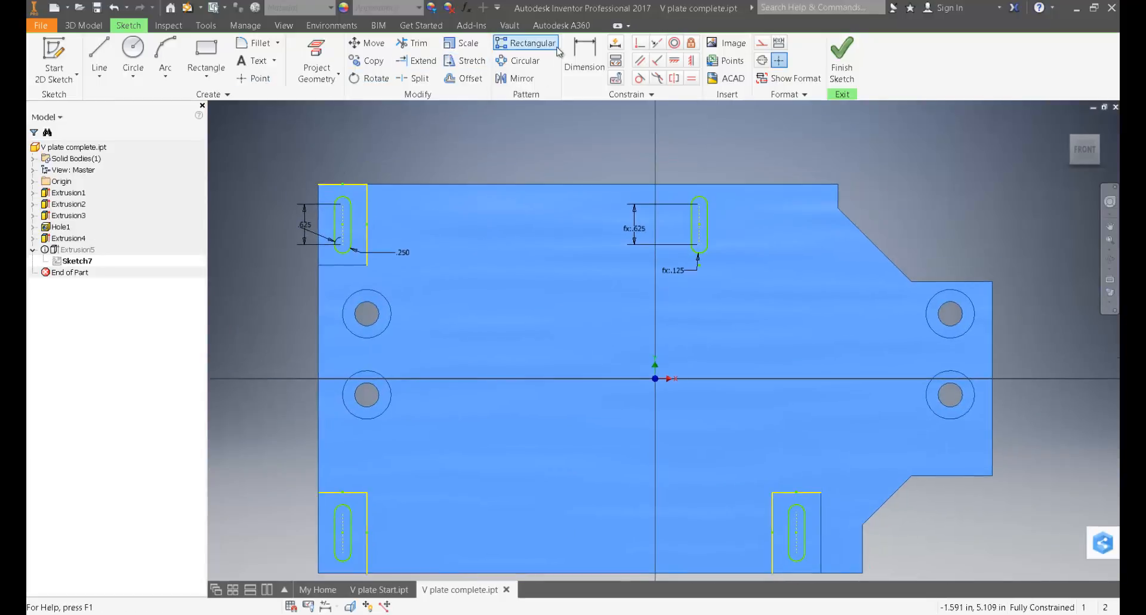
{"action": "left_click", "coordinate": [583, 60]}
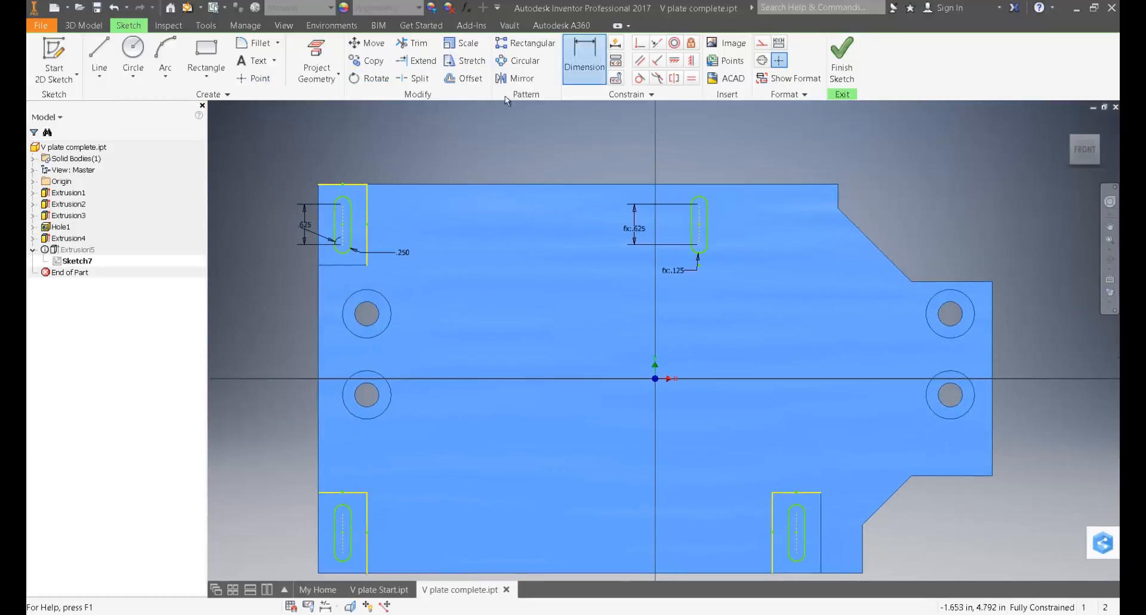
{"action": "left_click", "coordinate": [343, 204]}
{"action": "left_click", "coordinate": [699, 204]}
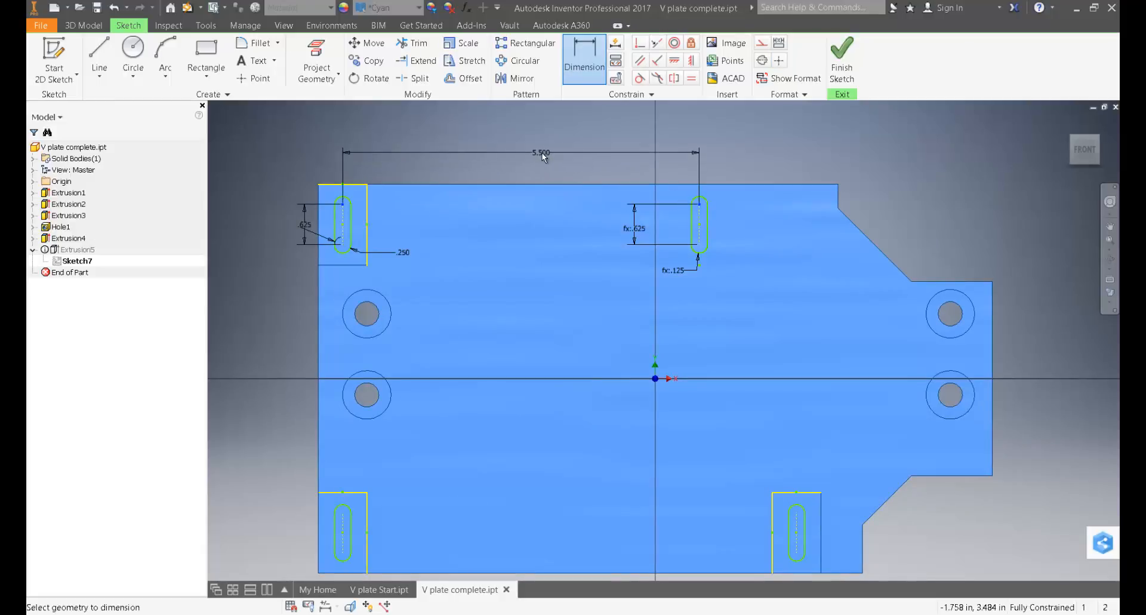
{"action": "left_click", "coordinate": [542, 153]}
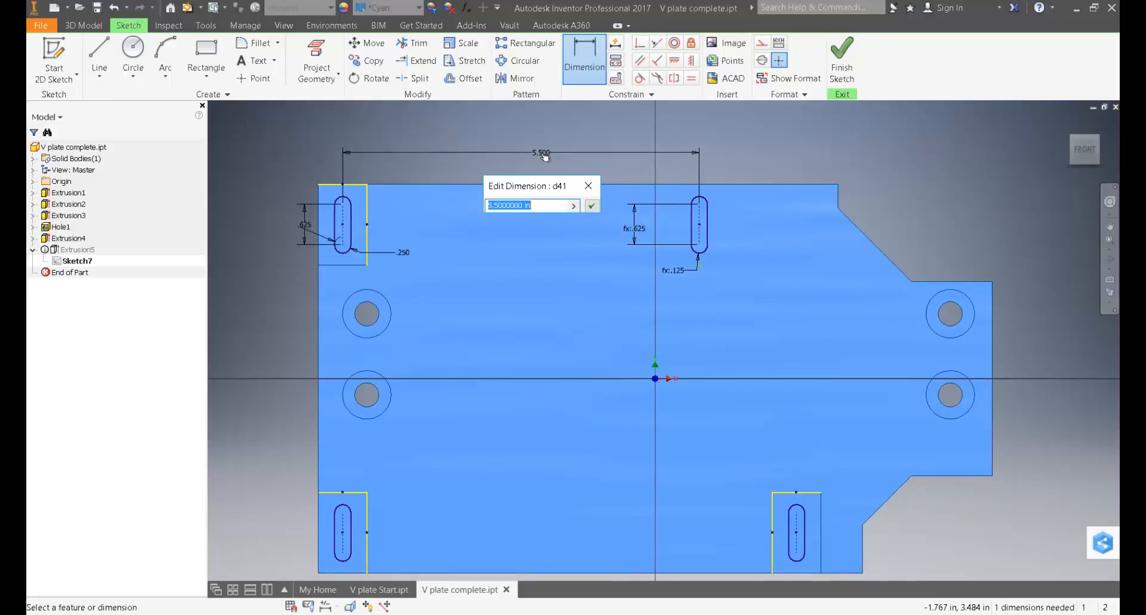
{"action": "left_click", "coordinate": [591, 206]}
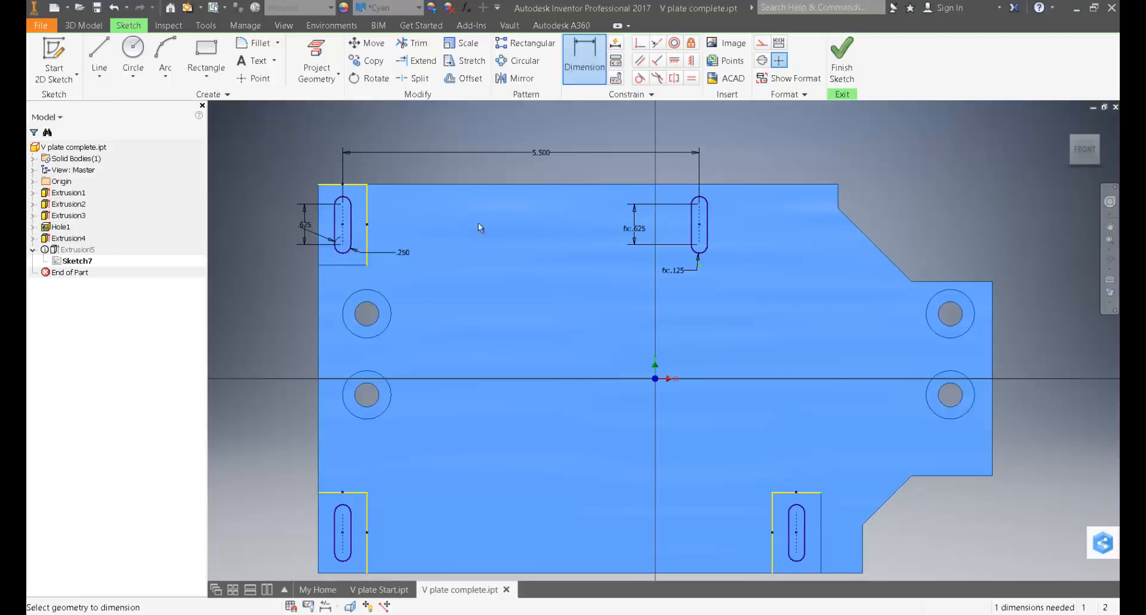
- Delete the leftover point below the upper middle slot and finish the sketch
{"action": "right_click", "coordinate": [779, 169]}
{"action": "left_click", "coordinate": [801, 171]}
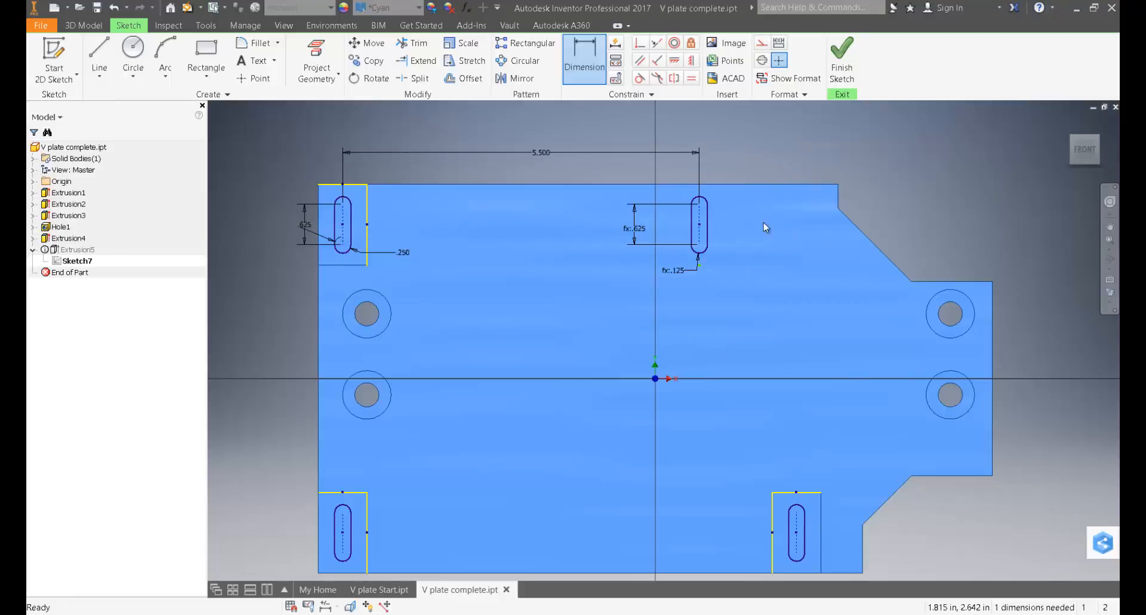
{"action": "left_click", "coordinate": [701, 267]}
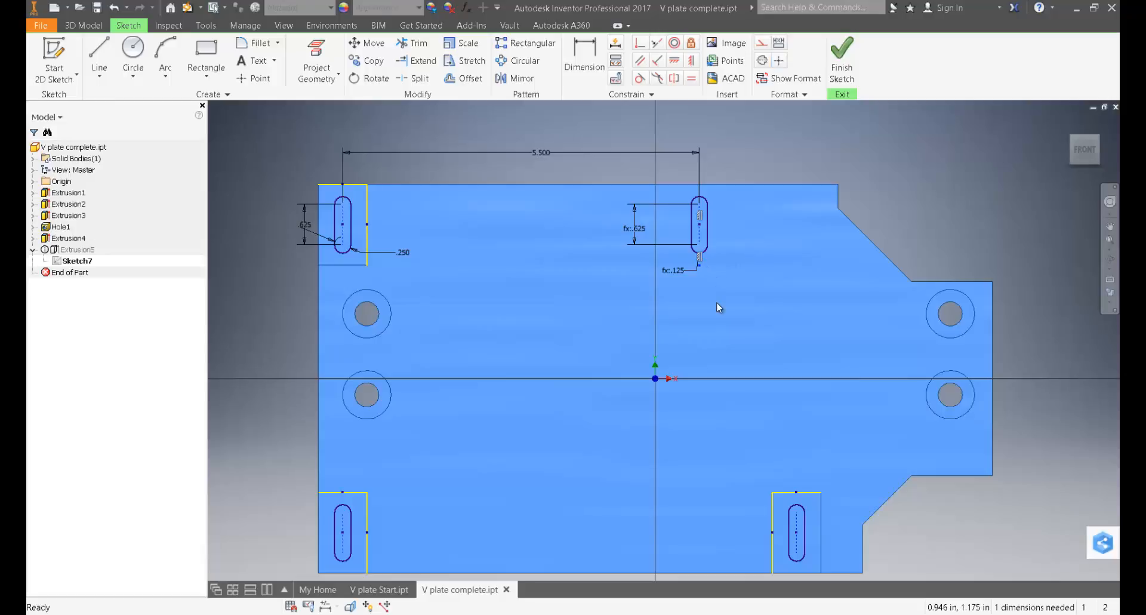
{"action": "key", "text": "Delete"}
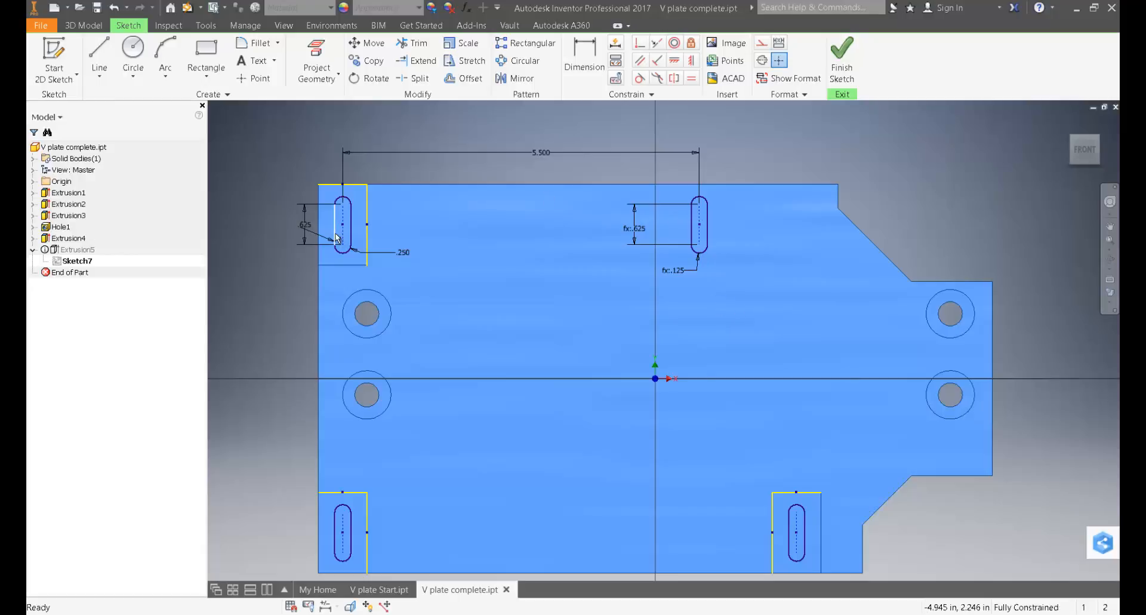
{"action": "left_click", "coordinate": [842, 61]}
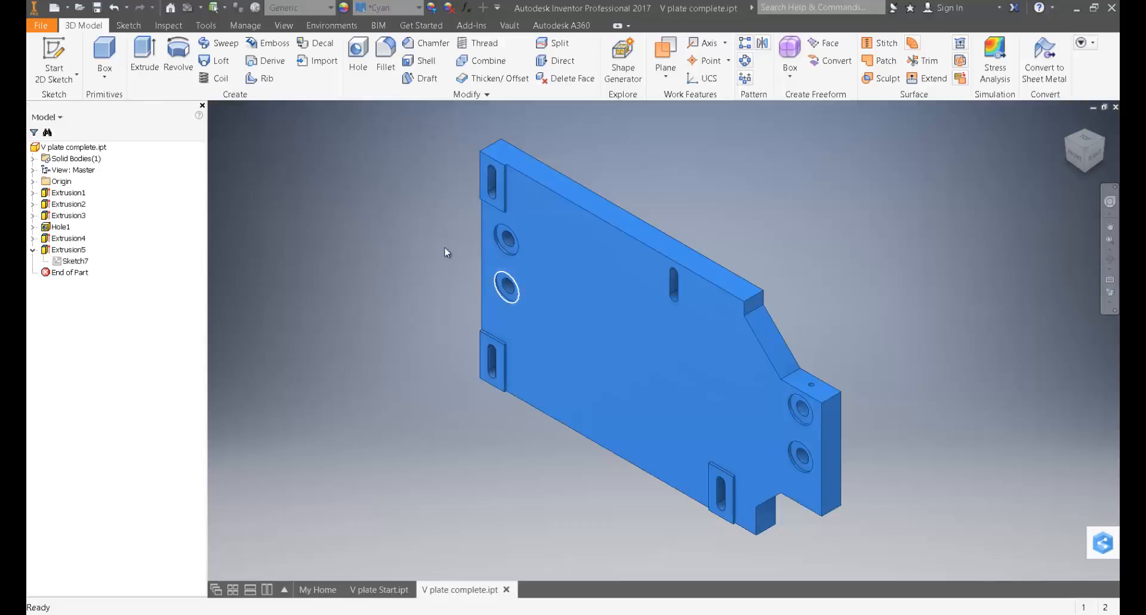
{"action": "left_click", "coordinate": [70, 217]}
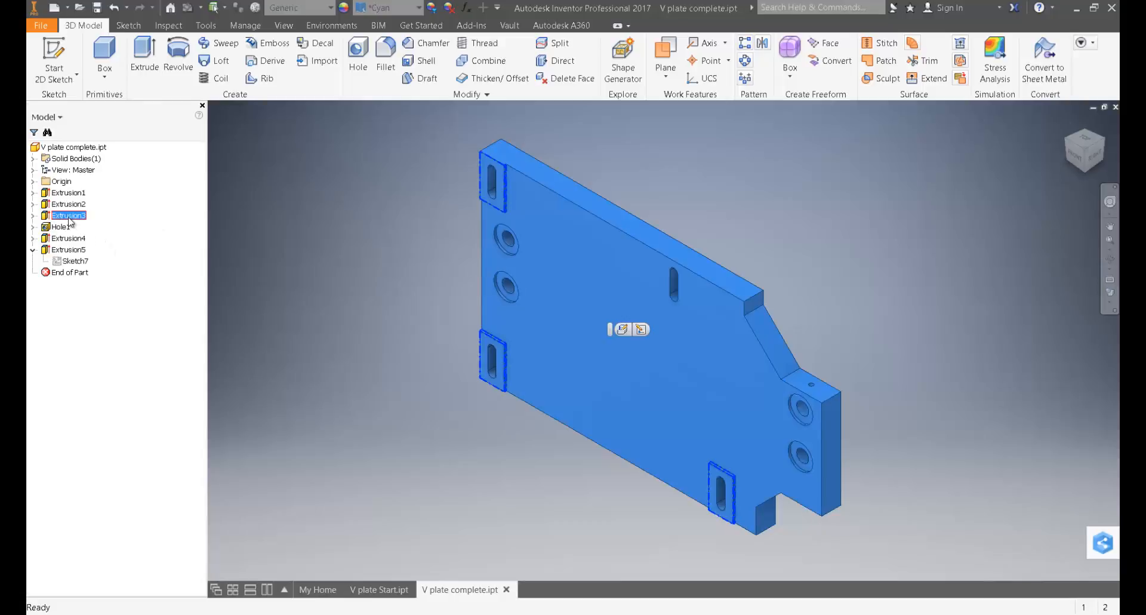
{"action": "left_click", "coordinate": [72, 249]}
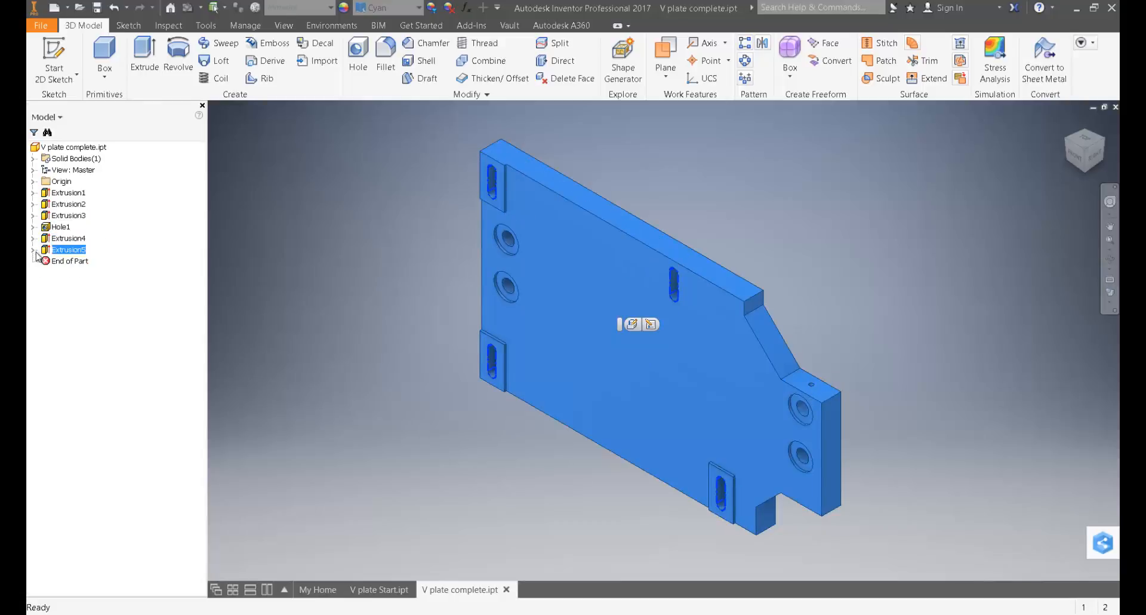